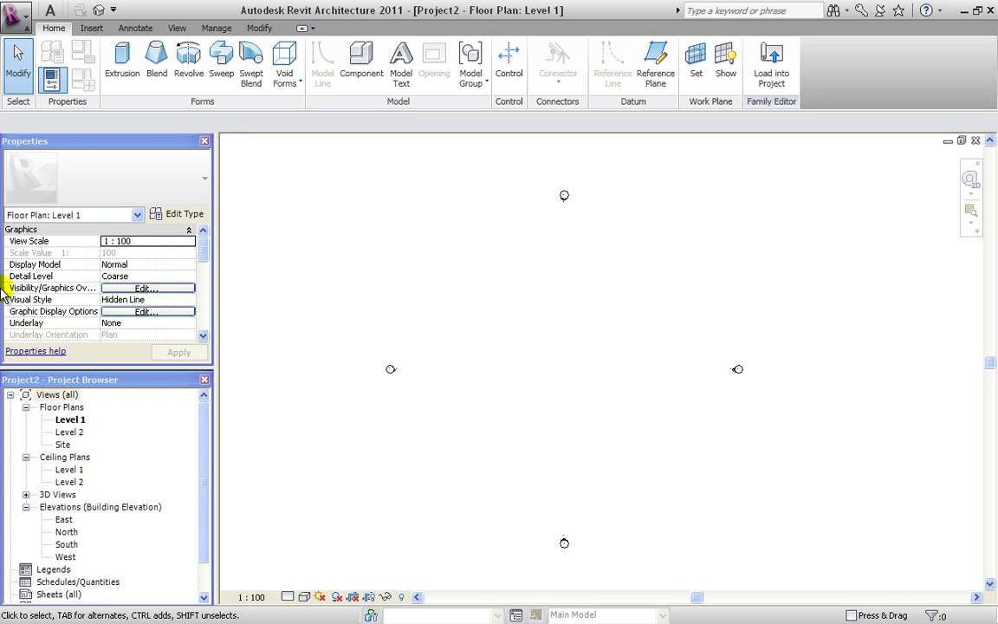
# Create a new family from the Metric Generic Model.rft template
pyautogui.click(20, 24)
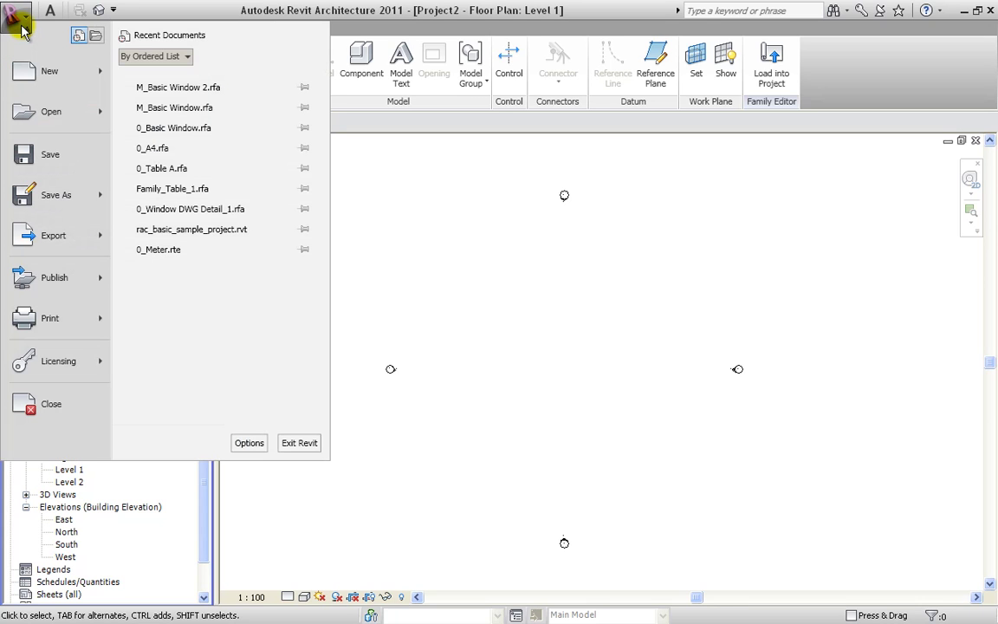
pyautogui.moveTo(40, 74)
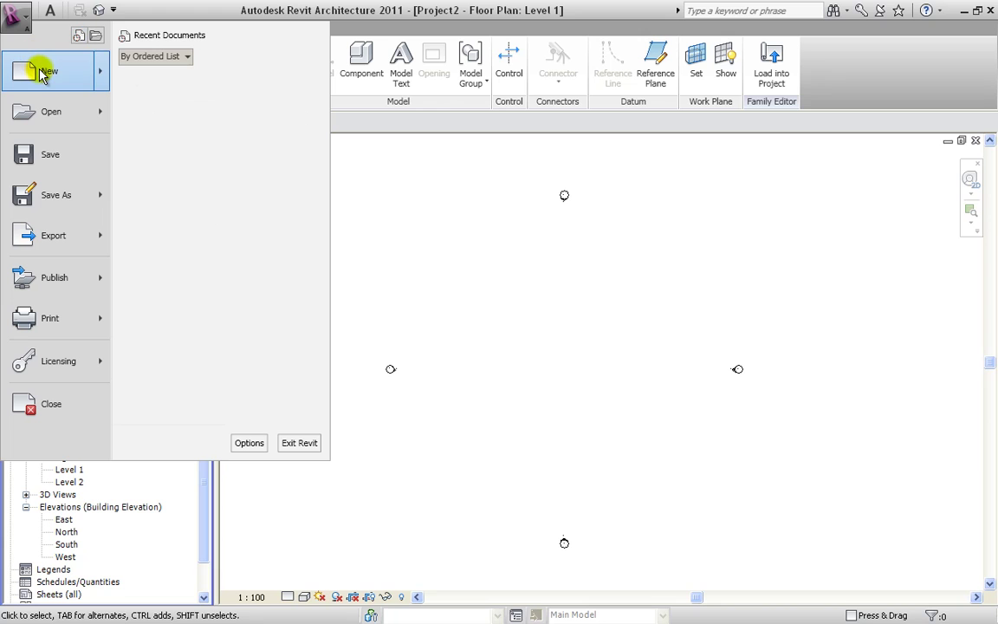
pyautogui.click(203, 131)
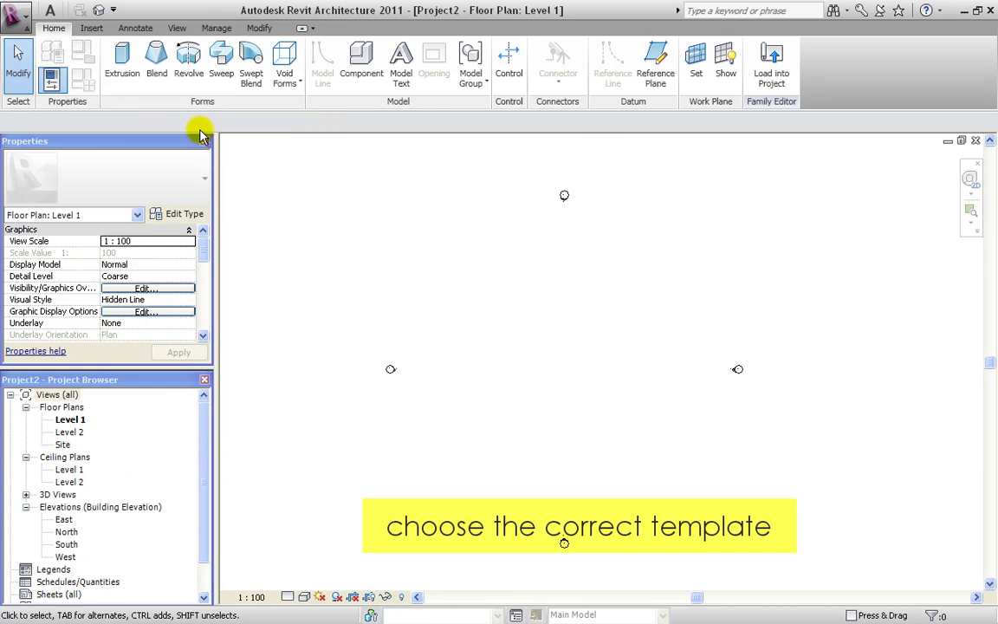
pyautogui.moveTo(318, 18); pyautogui.dragTo(312, 22)
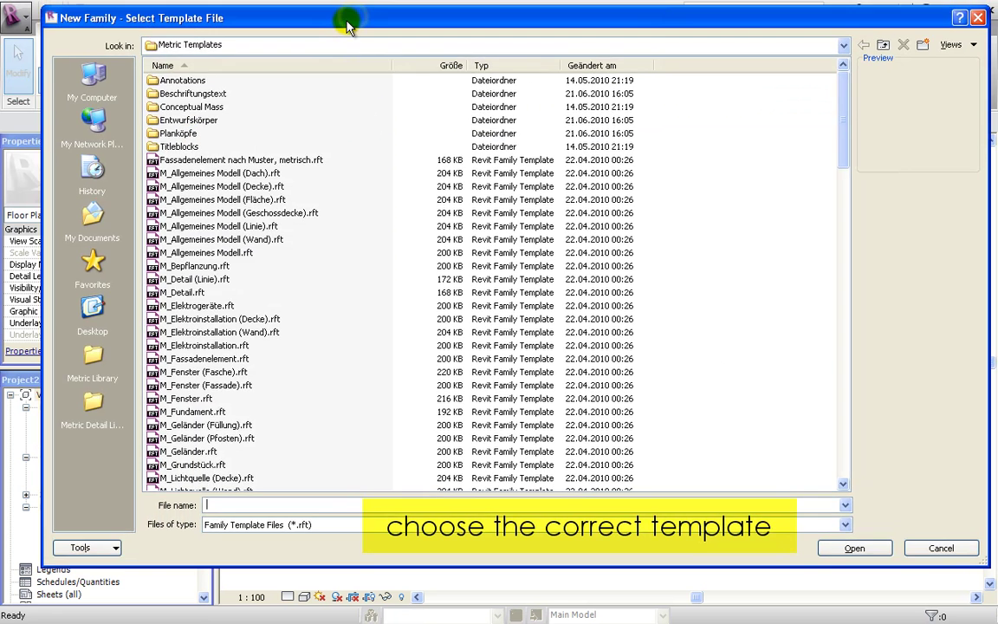
pyautogui.click(234, 174)
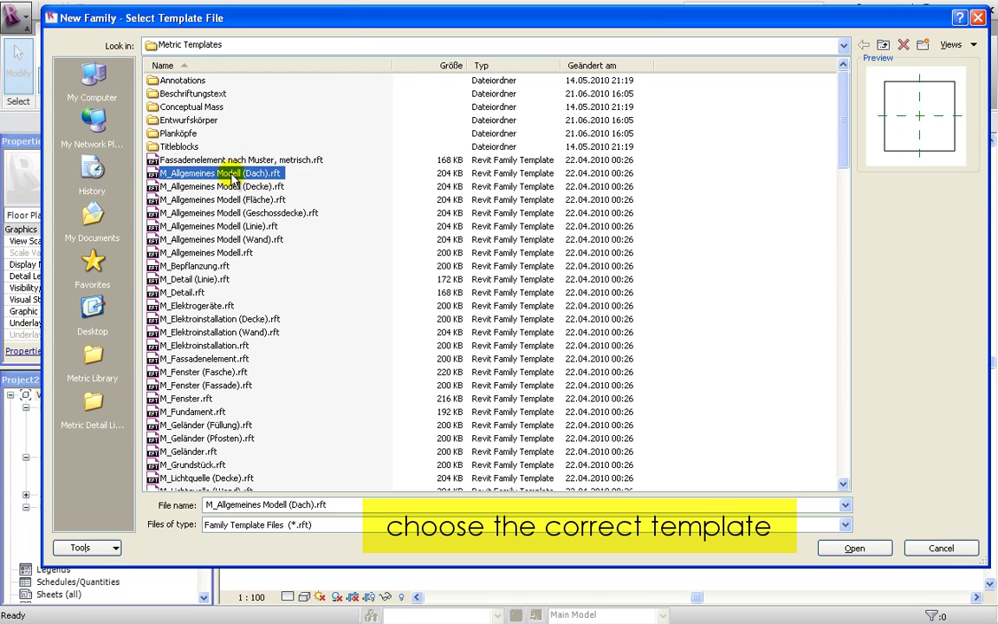
pyautogui.scroll(-13, 232, 179)
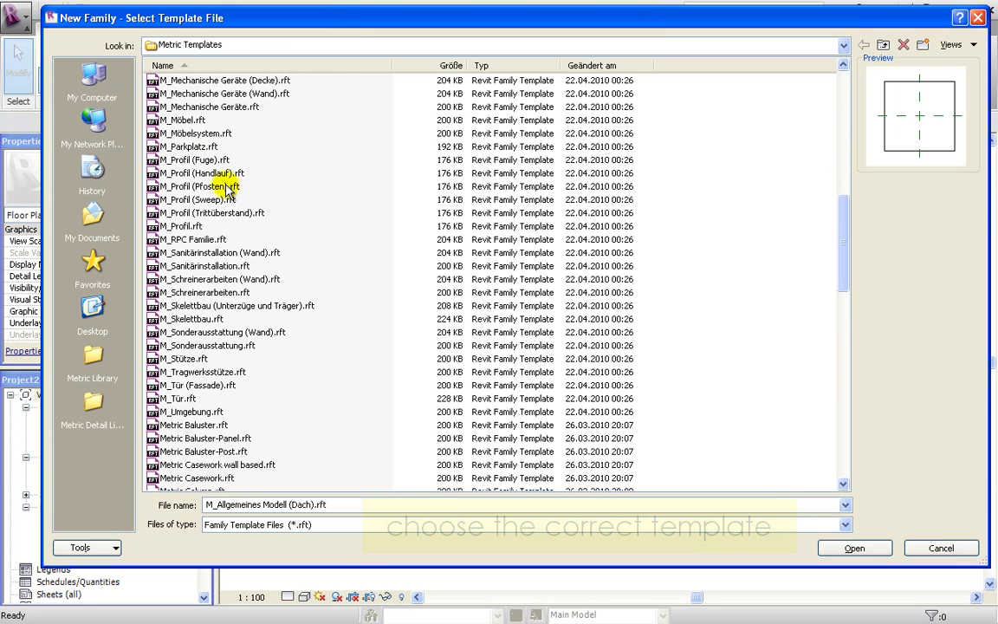
pyautogui.scroll(-5, 227, 188)
pyautogui.scroll(-5, 227, 188)
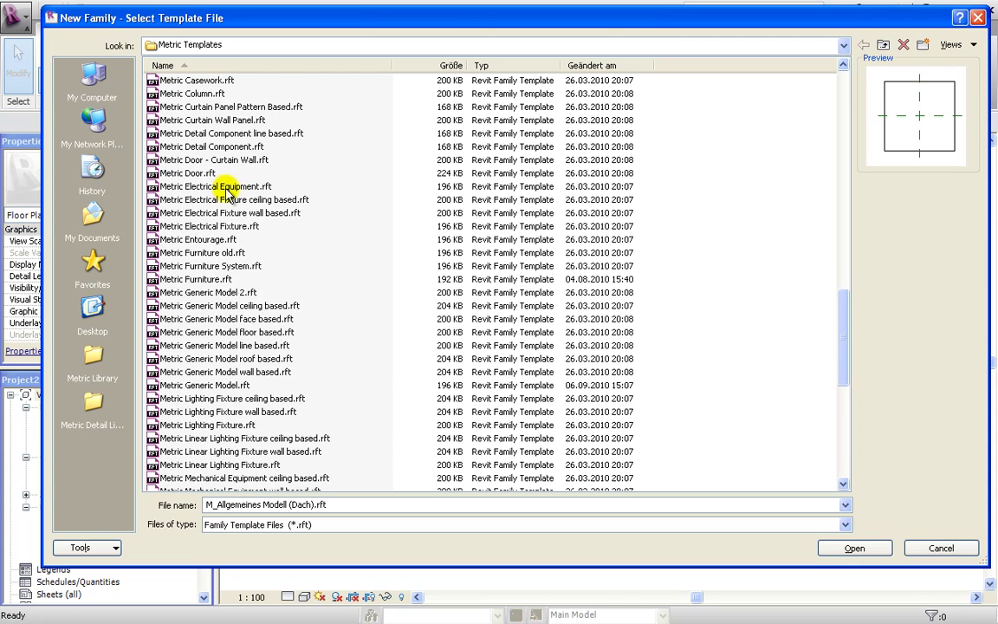
pyautogui.click(208, 384)
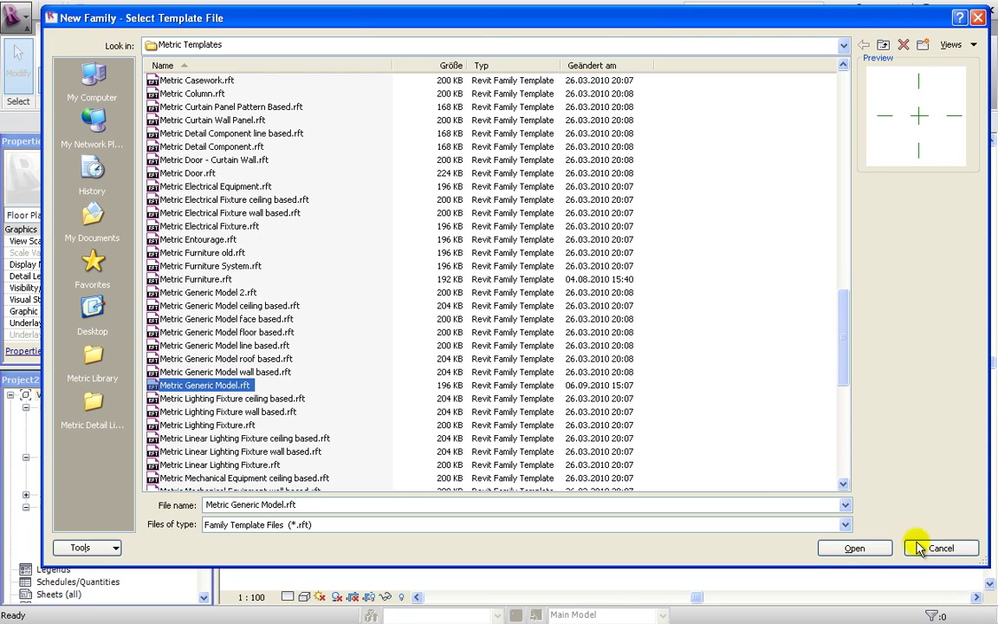
pyautogui.click(872, 548)
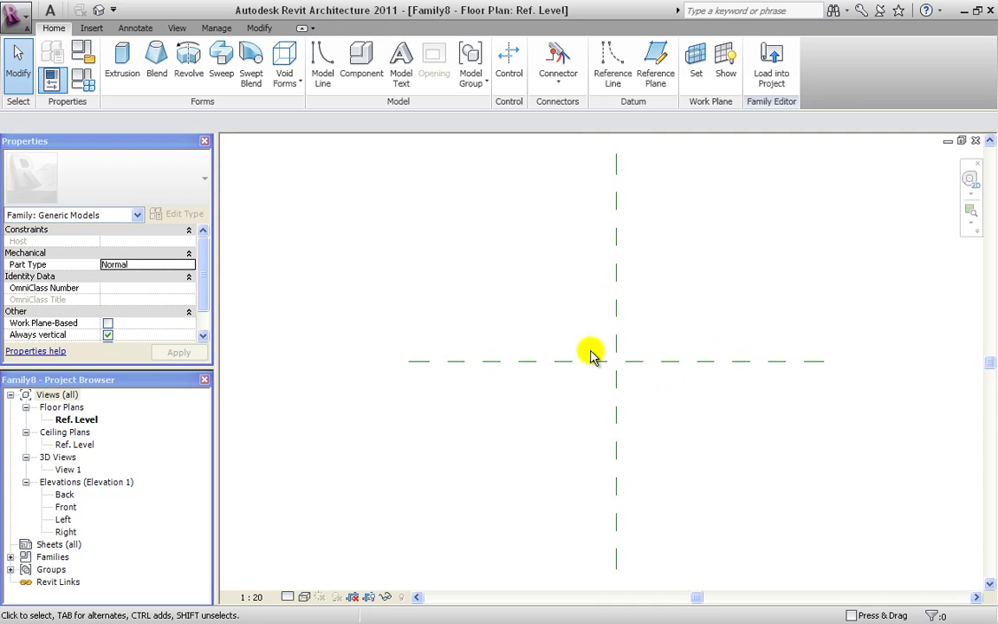
# Draw a vertical reference plane about 1 to the right of the centre plane and a horizontal one about 0.8 below the centre plane
pyautogui.moveTo(590, 334); pyautogui.dragTo(431, 355, button='middle')
pyautogui.moveTo(468, 389); pyautogui.dragTo(479, 370, button='middle')
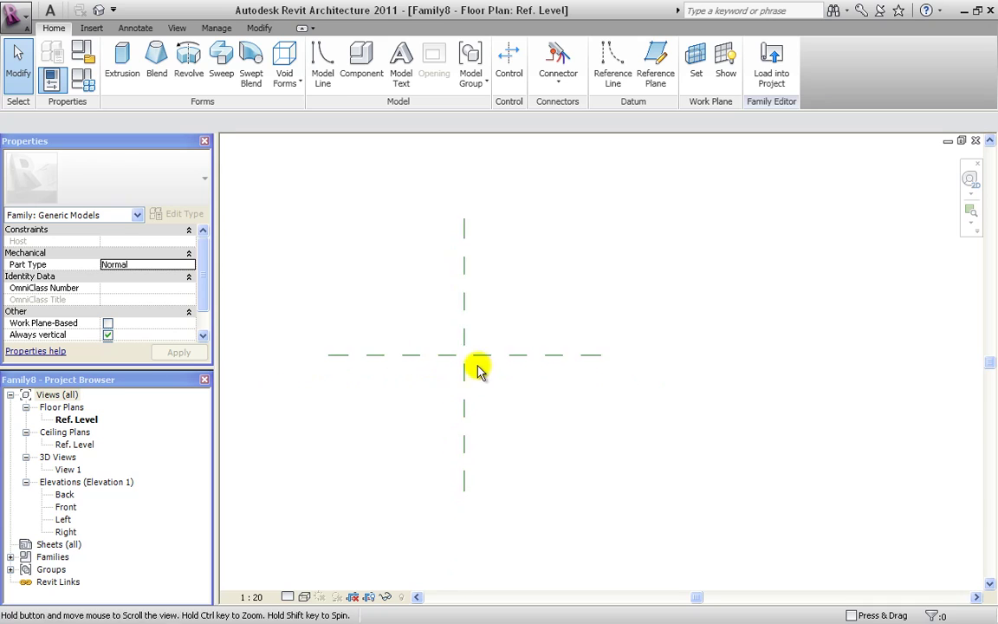
pyautogui.scroll(2, 474, 349)
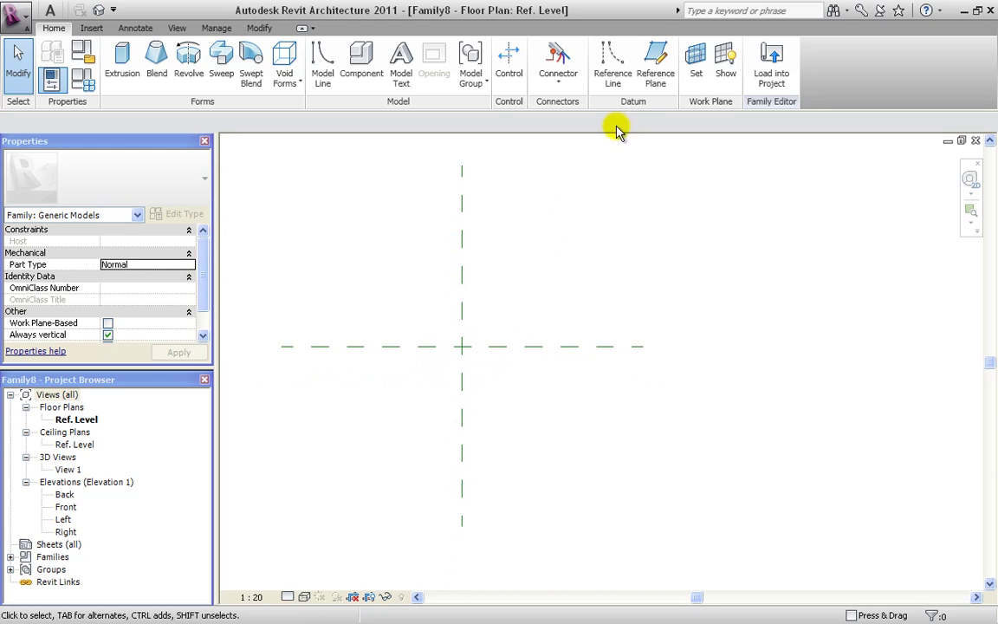
pyautogui.click(656, 78)
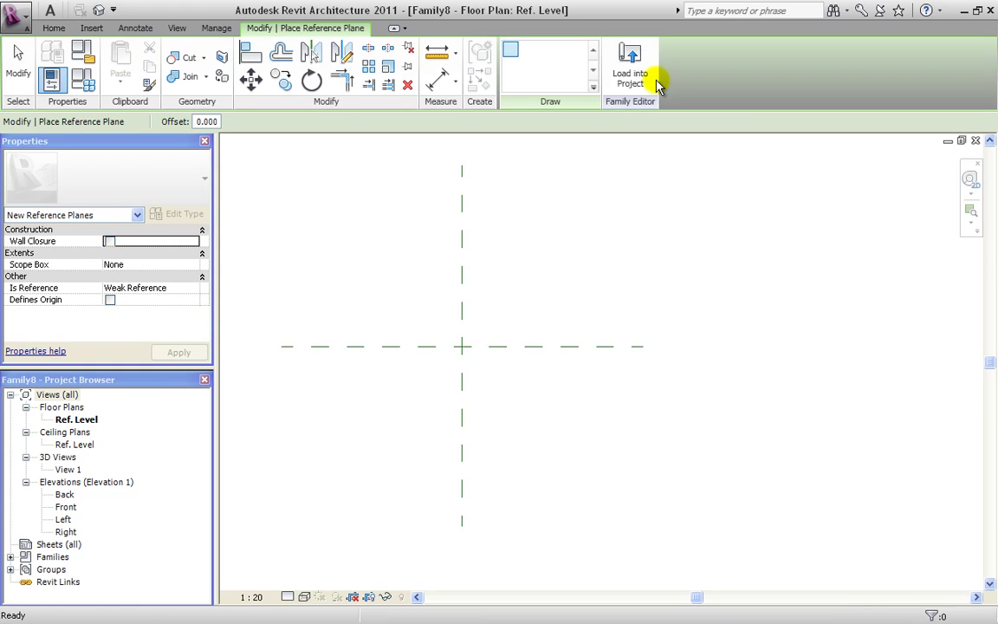
pyautogui.click(552, 162)
pyautogui.click(552, 582)
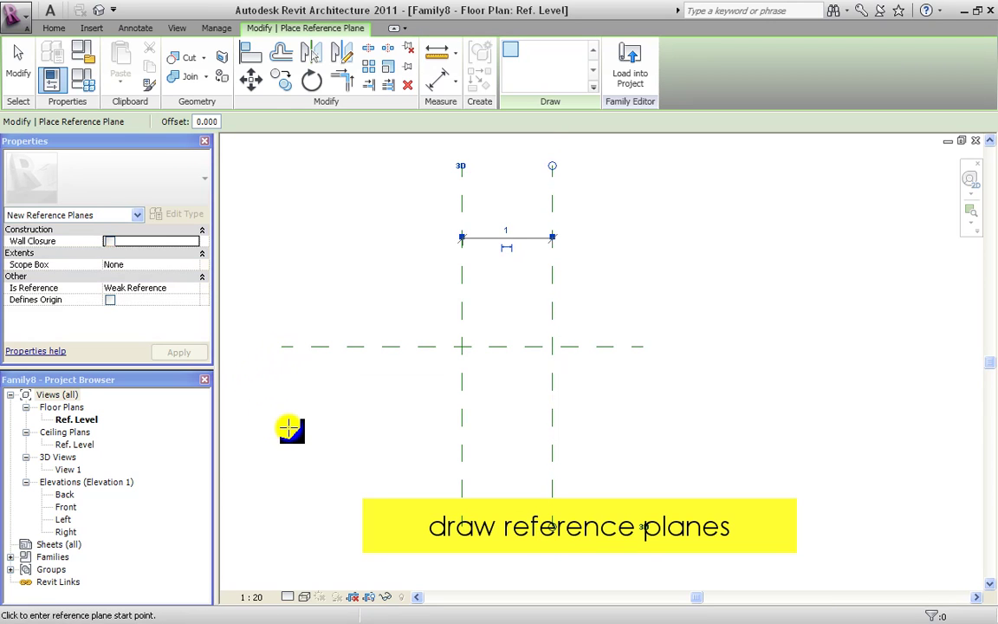
pyautogui.click(281, 419)
pyautogui.click(642, 418)
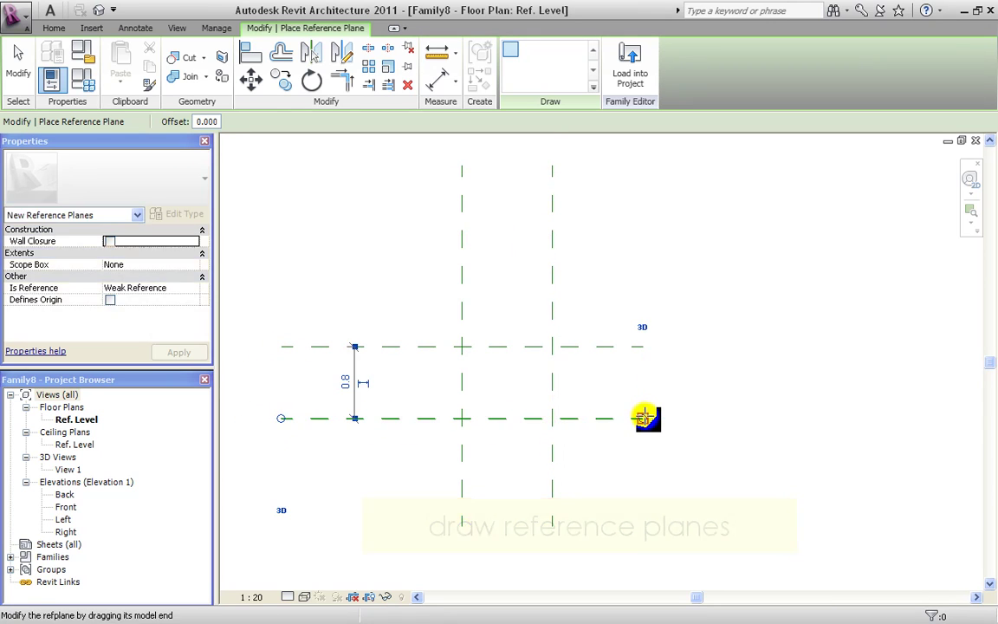
pyautogui.press('Escape')
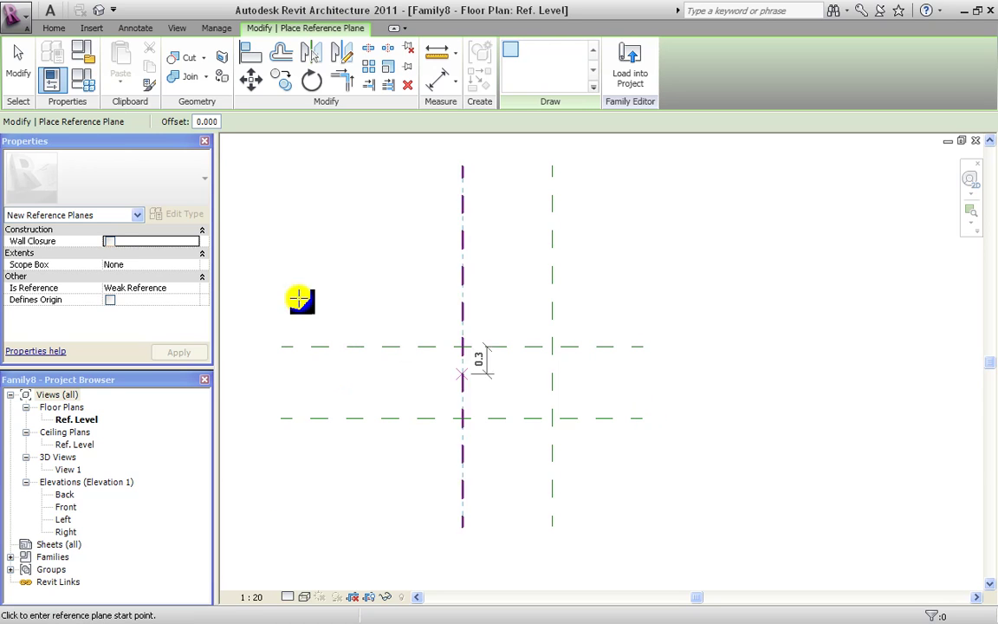
# Add aligned dimensions between the two vertical reference planes and between the two horizontal reference planes
pyautogui.click(133, 29)
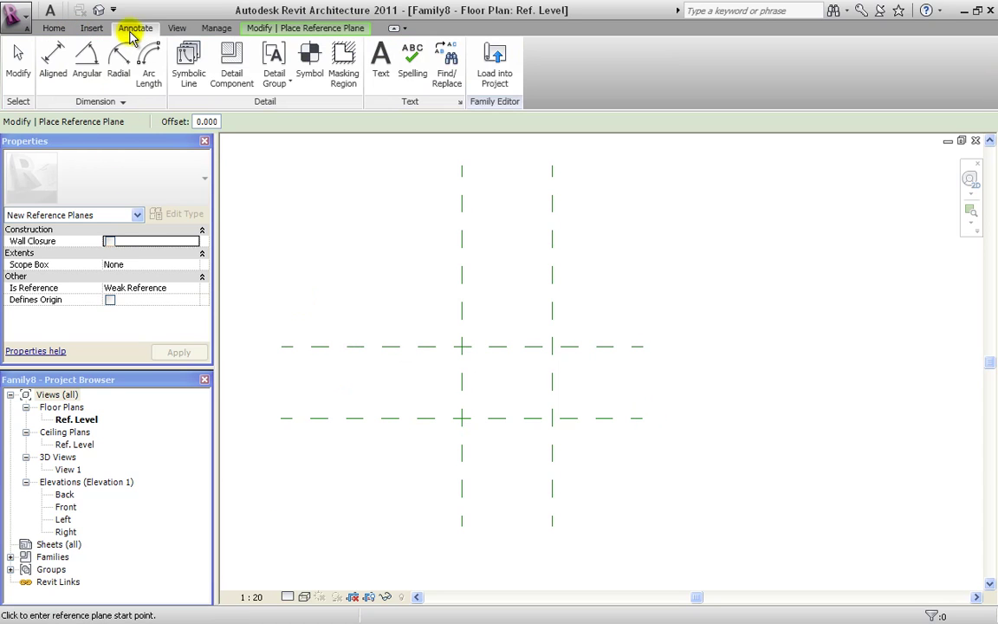
pyautogui.click(54, 65)
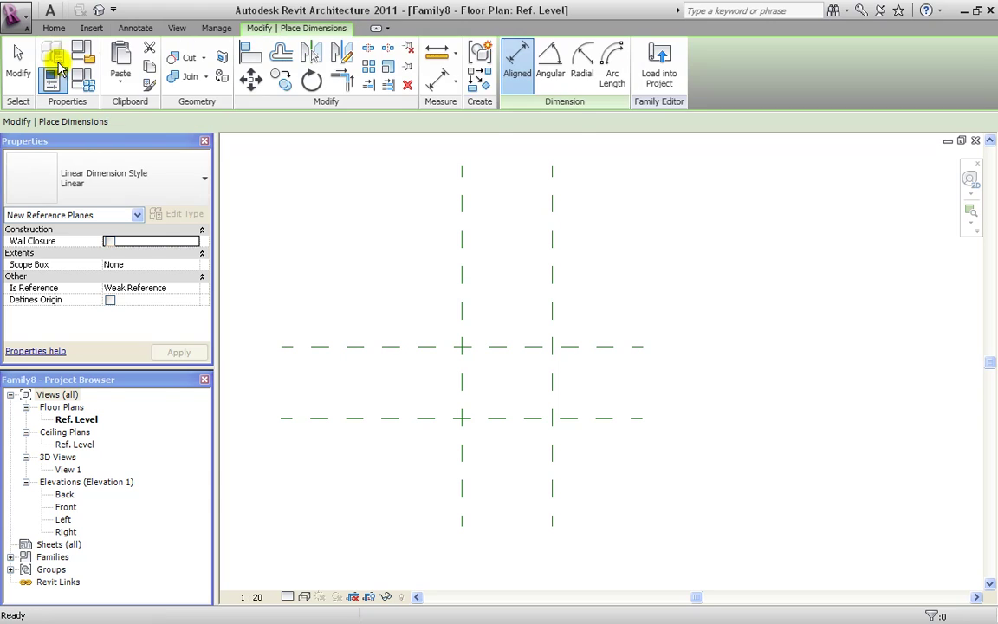
pyautogui.click(469, 262)
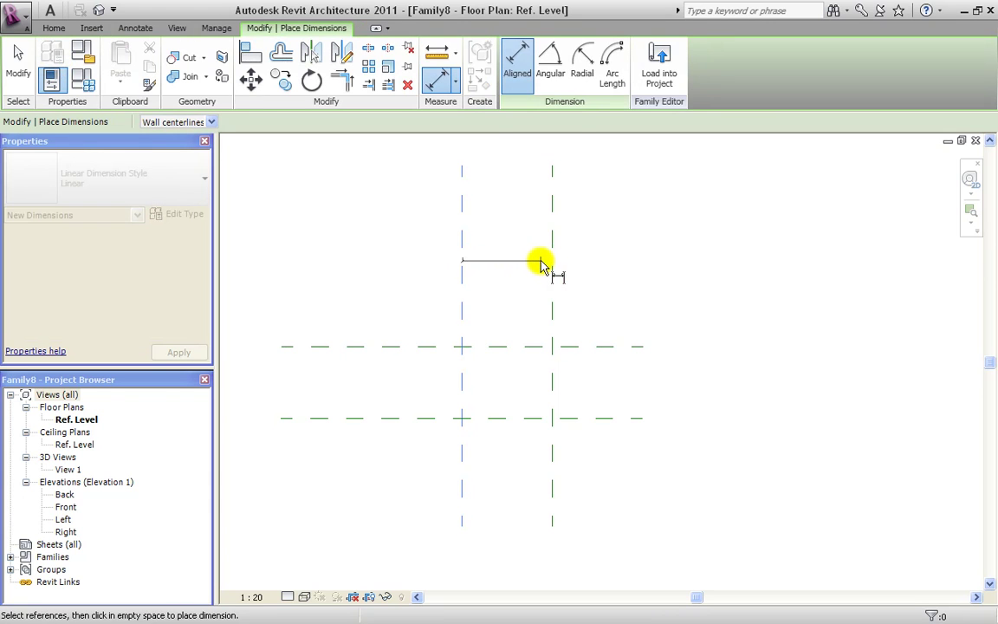
pyautogui.click(550, 262)
pyautogui.click(641, 264)
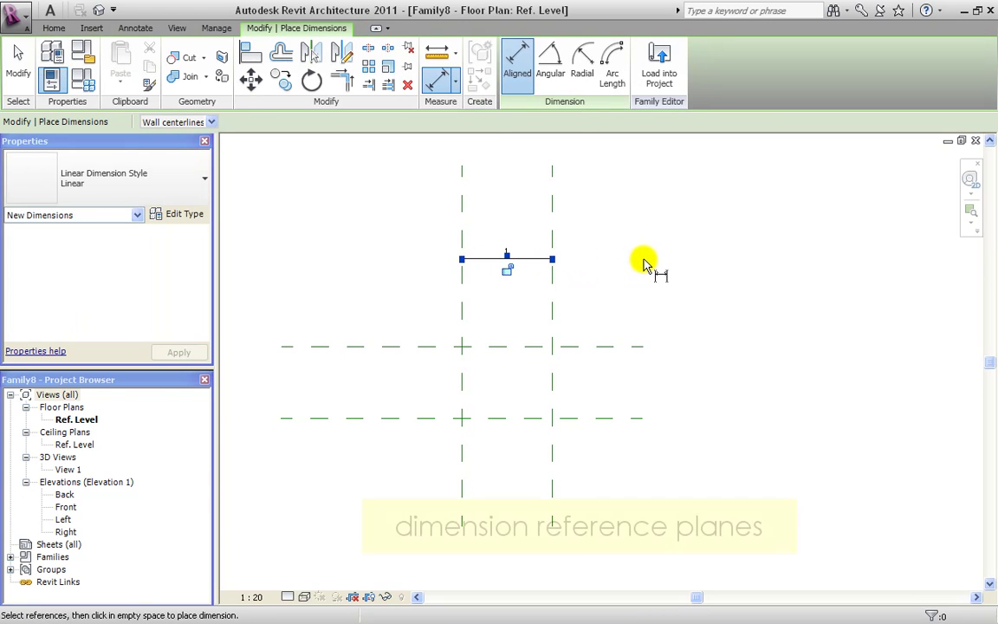
pyautogui.click(390, 346)
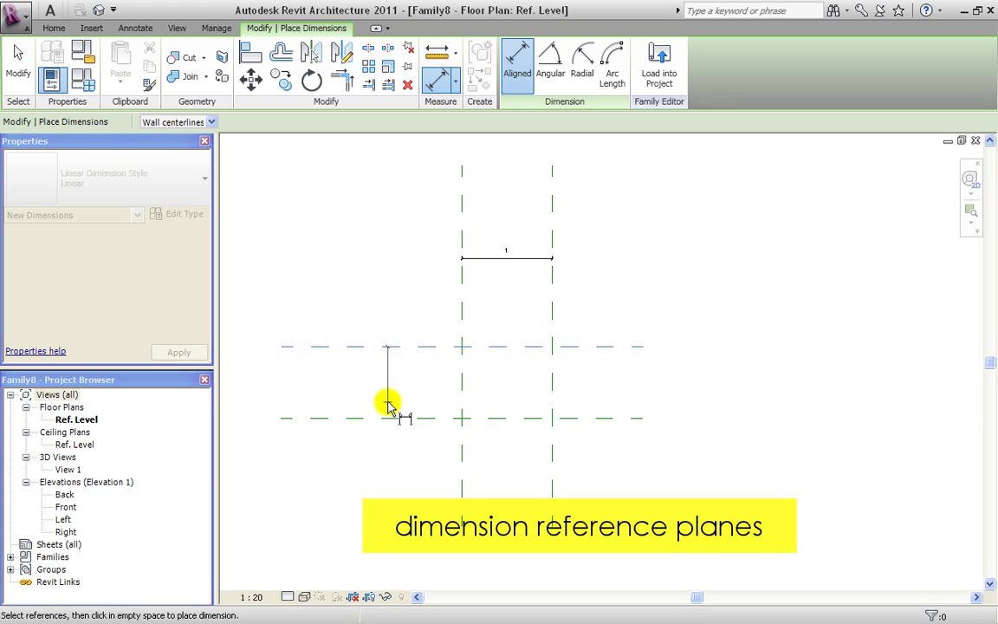
pyautogui.click(389, 419)
pyautogui.click(383, 472)
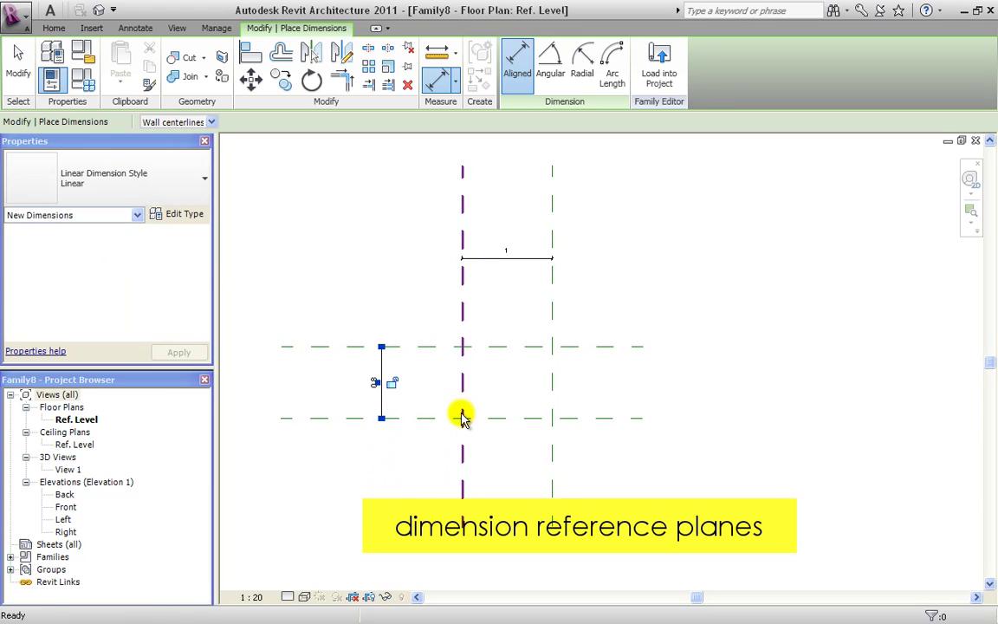
pyautogui.scroll(3, 479, 381)
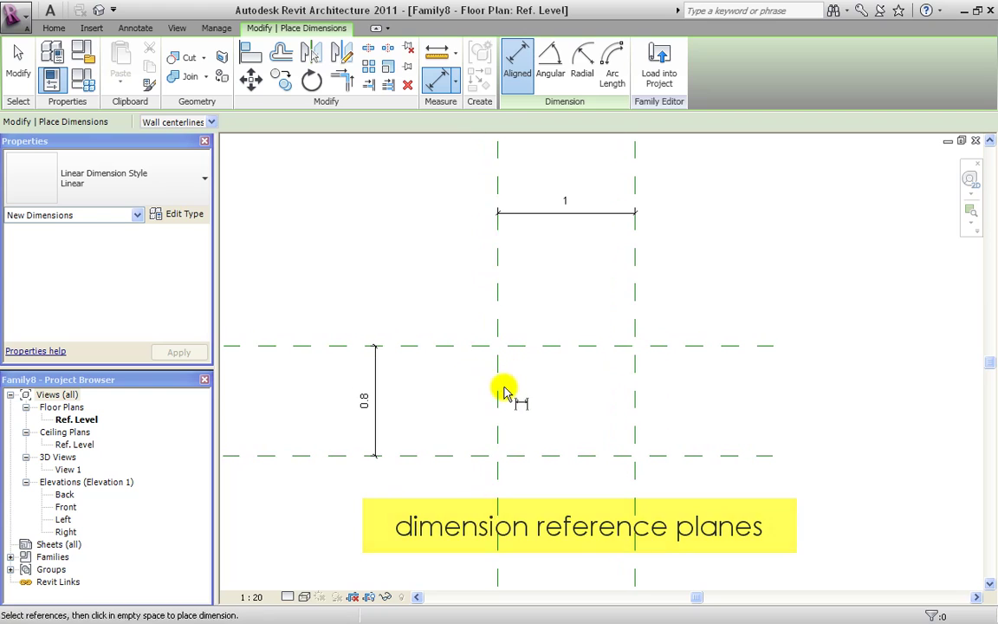
pyautogui.press('Escape')
pyautogui.press('Escape')
# Label the horizontal dimension with a new type parameter named "table width", grouped under Dimensions, and lock it
pyautogui.click(567, 214)
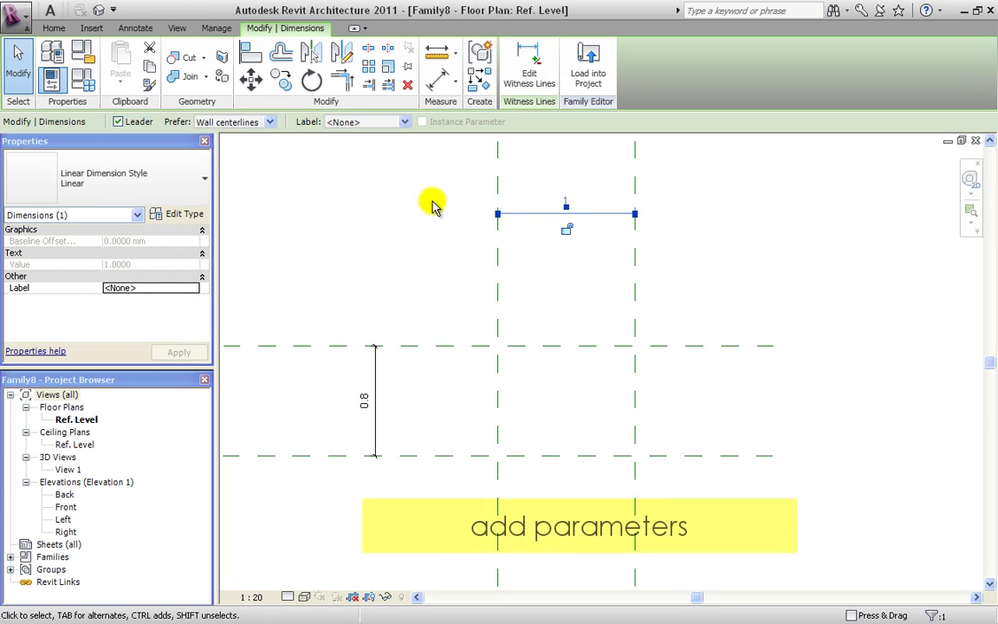
pyautogui.click(405, 122)
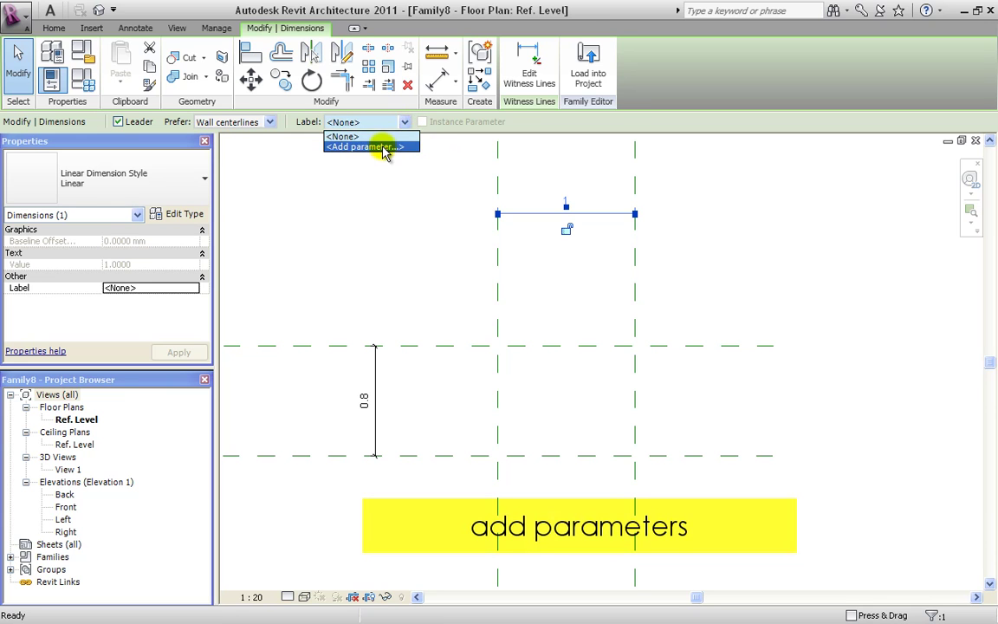
pyautogui.click(381, 146)
pyautogui.moveTo(690, 79); pyautogui.dragTo(153, 73)
pyautogui.write('de')
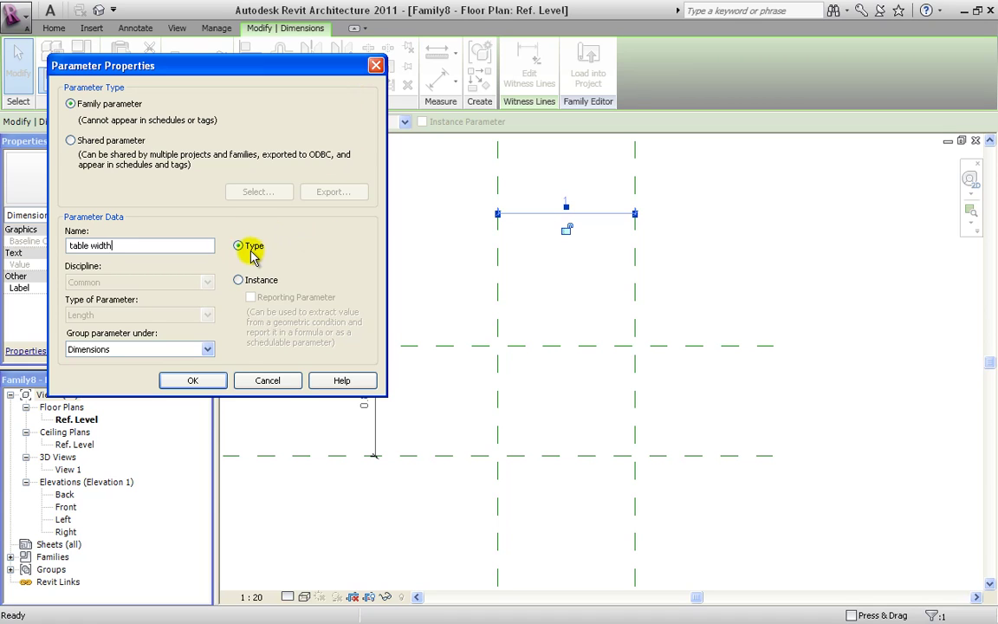
pyautogui.click(214, 380)
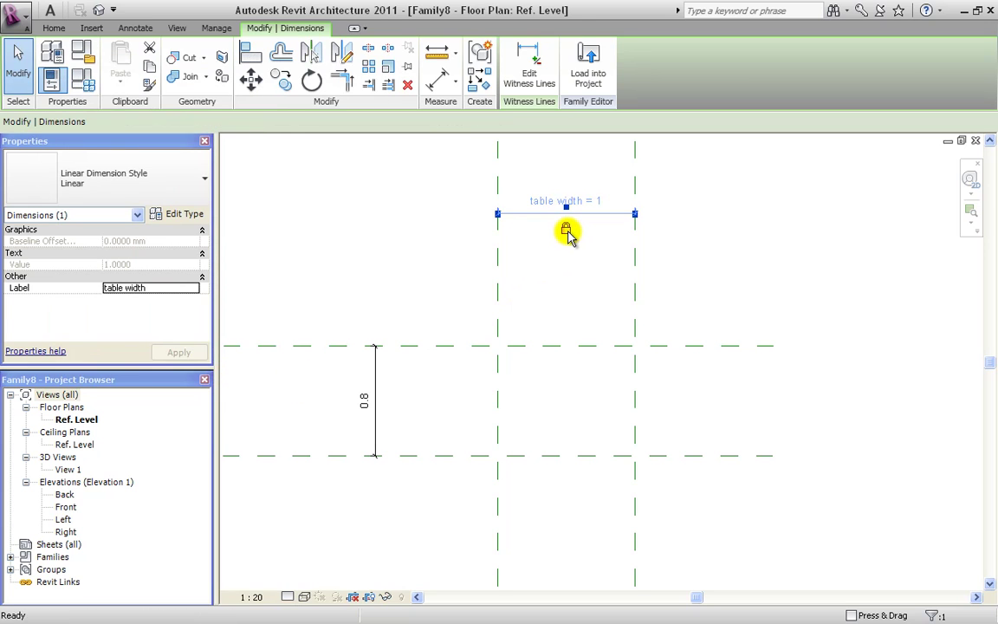
pyautogui.press('Escape')
# Label the vertical dimension with a new type parameter named "table length", grouped under Dimensions, and lock it
pyautogui.click(379, 409)
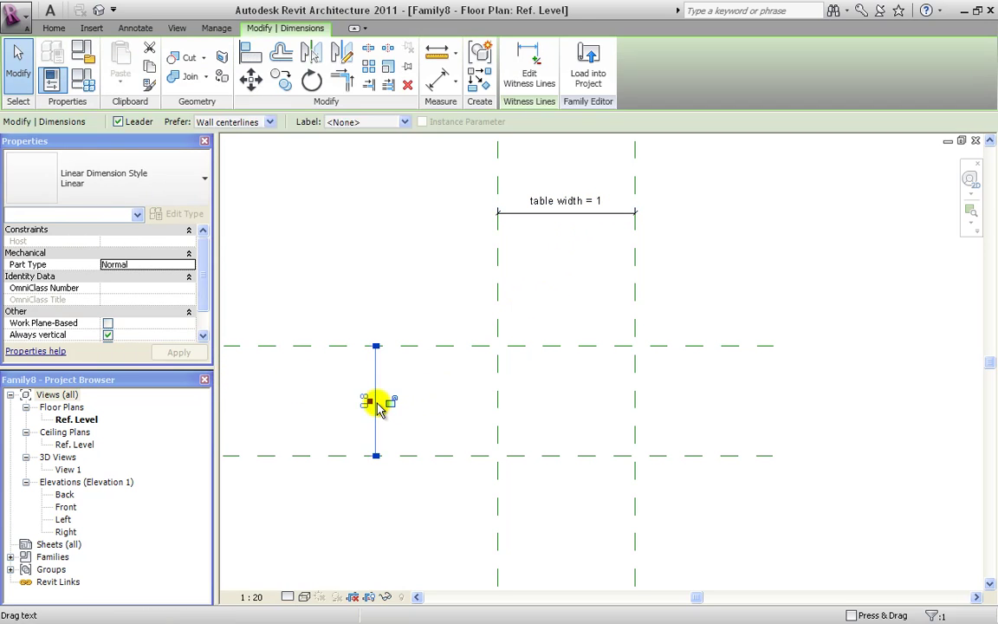
pyautogui.click(407, 122)
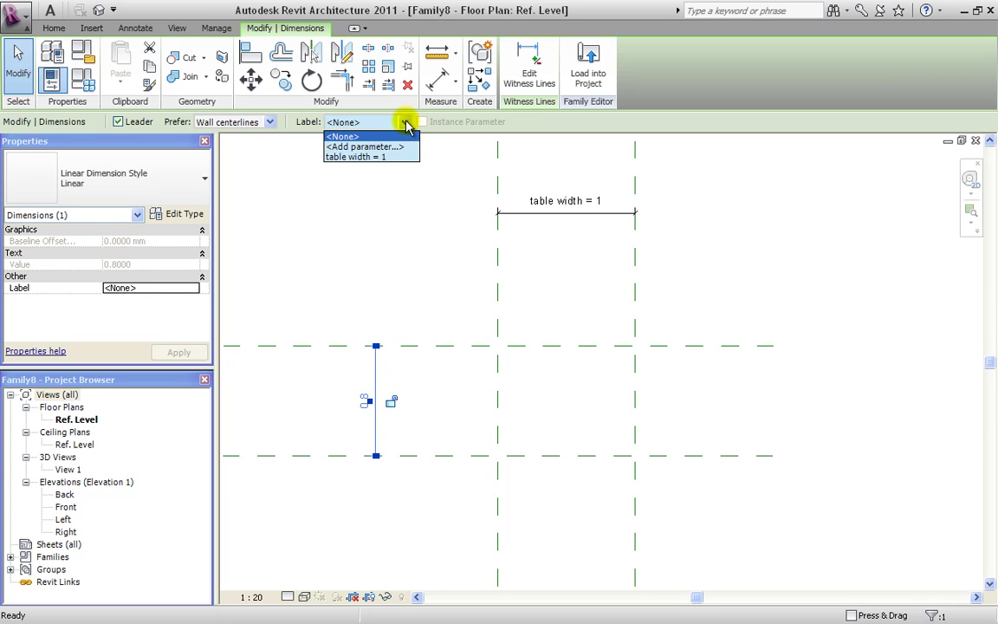
pyautogui.click(390, 149)
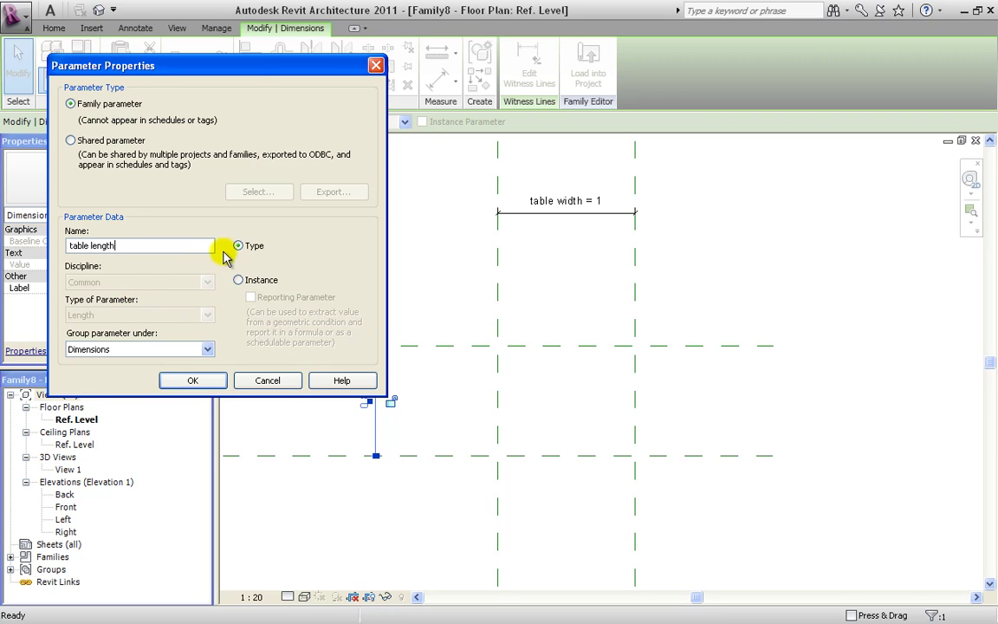
pyautogui.click(215, 380)
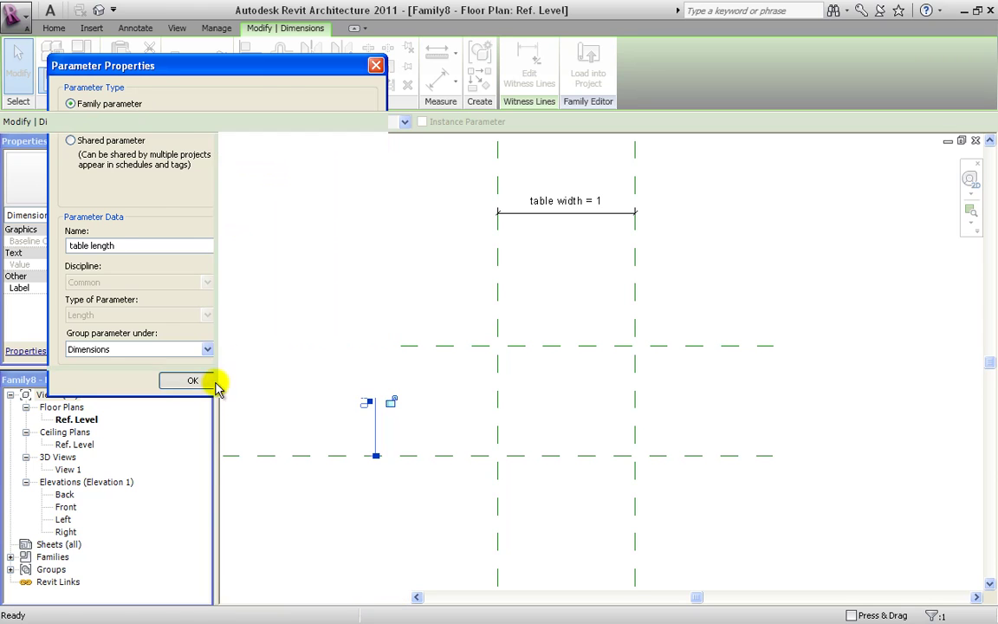
pyautogui.click(391, 404)
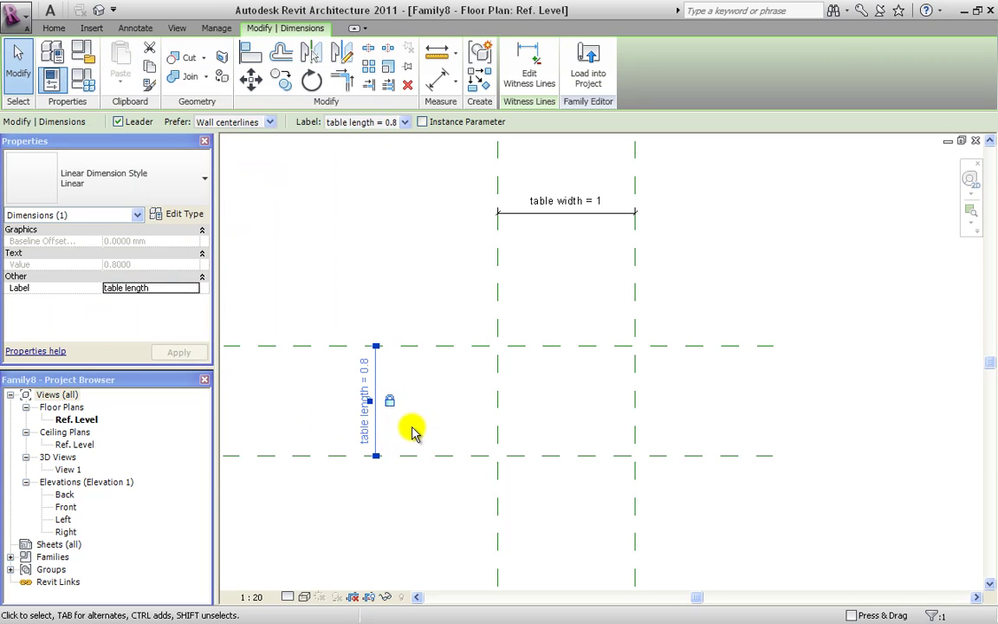
pyautogui.click(413, 432)
# Set the table width parameter to 2 in the family types and apply it to the reference planes
pyautogui.moveTo(437, 423); pyautogui.dragTo(551, 422, button='middle')
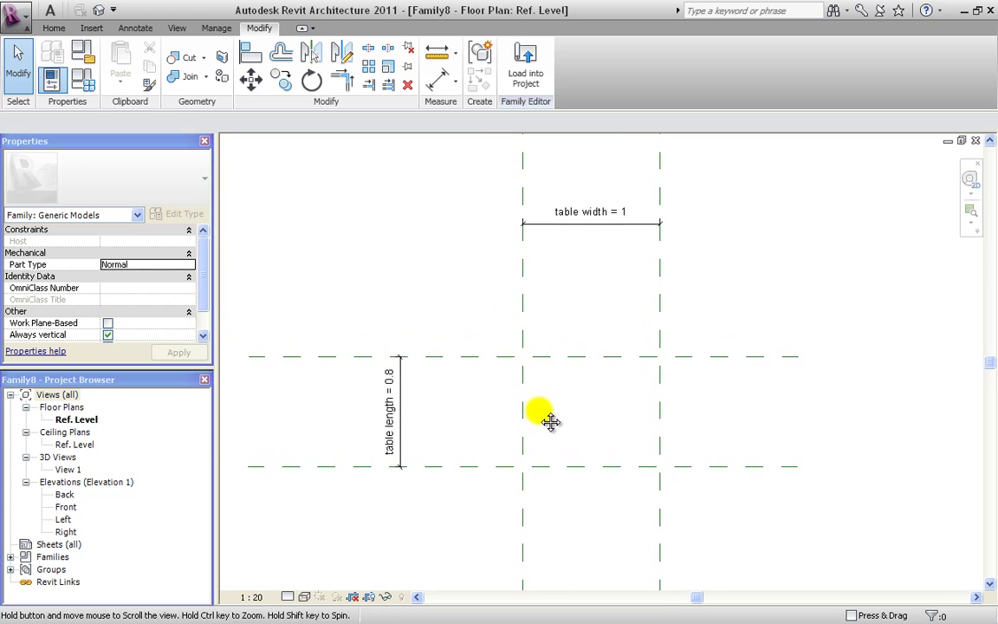
pyautogui.scroll(-1, 551, 422)
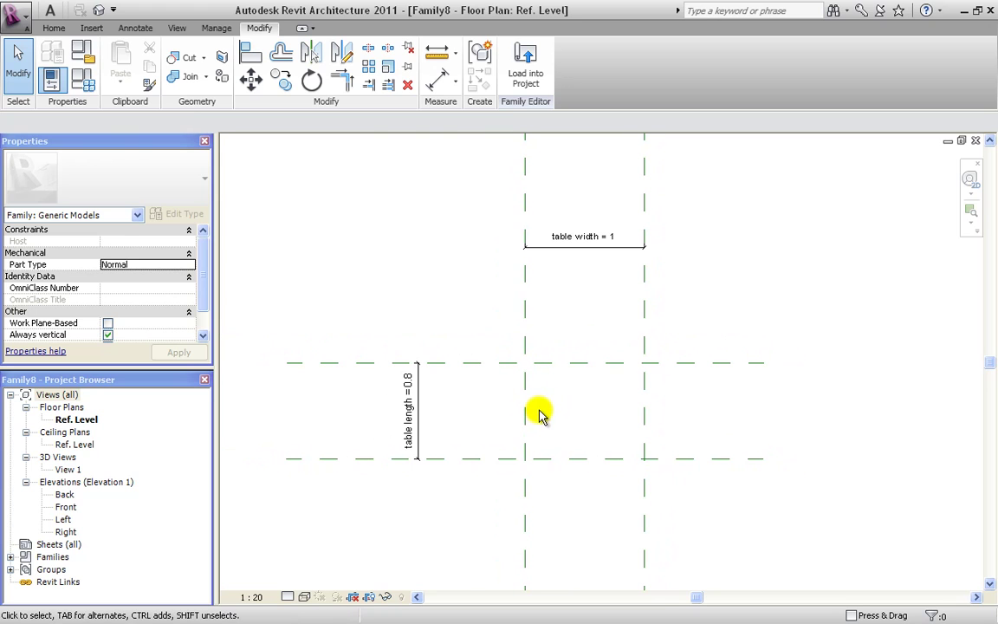
pyautogui.click(78, 93)
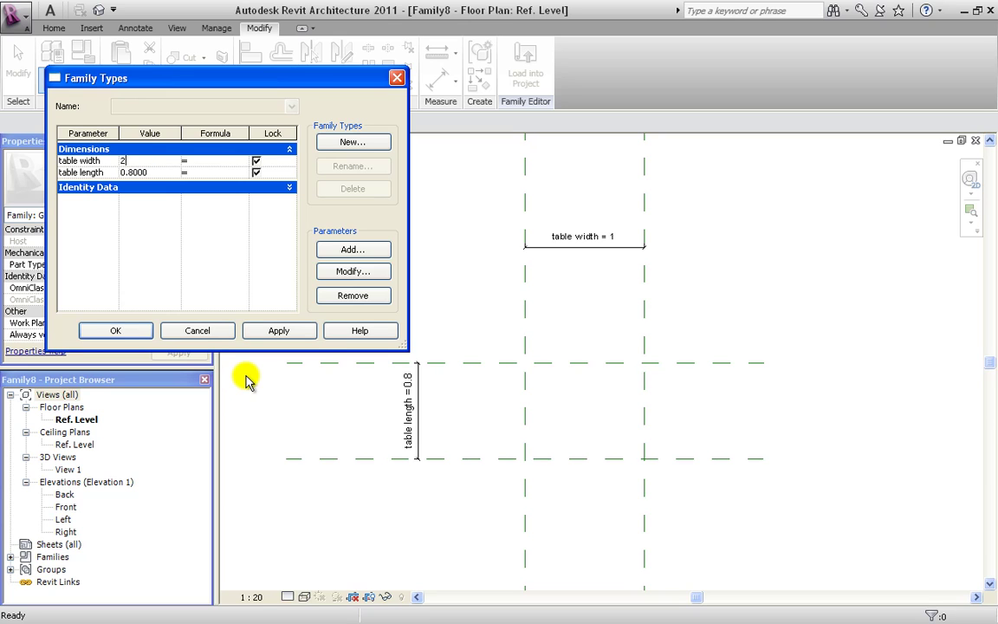
pyautogui.click(285, 336)
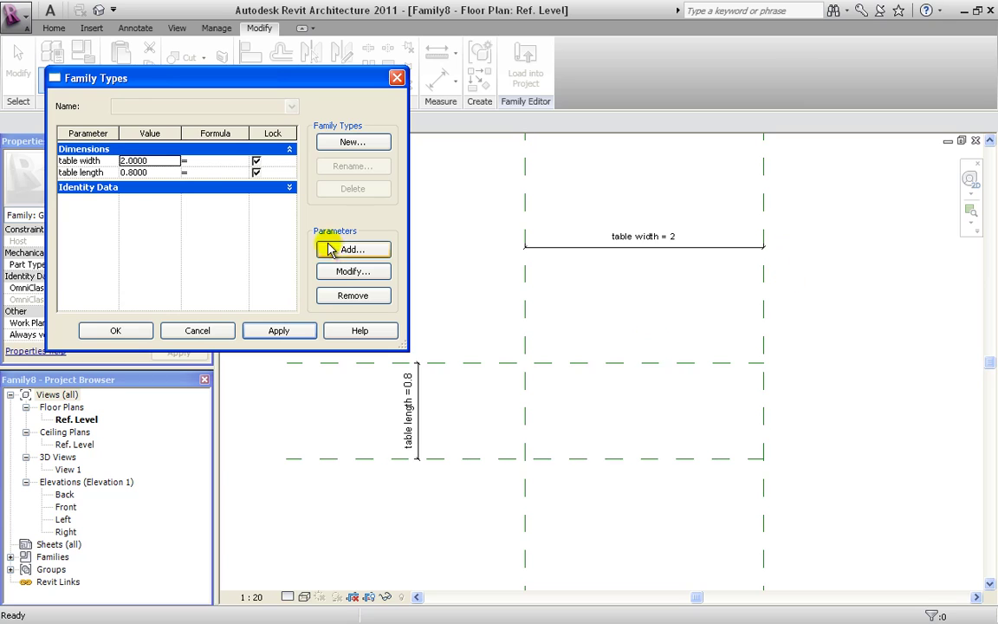
# Apply a table length of 2 in the family types, and set both table width and table length to 1
pyautogui.click(154, 172)
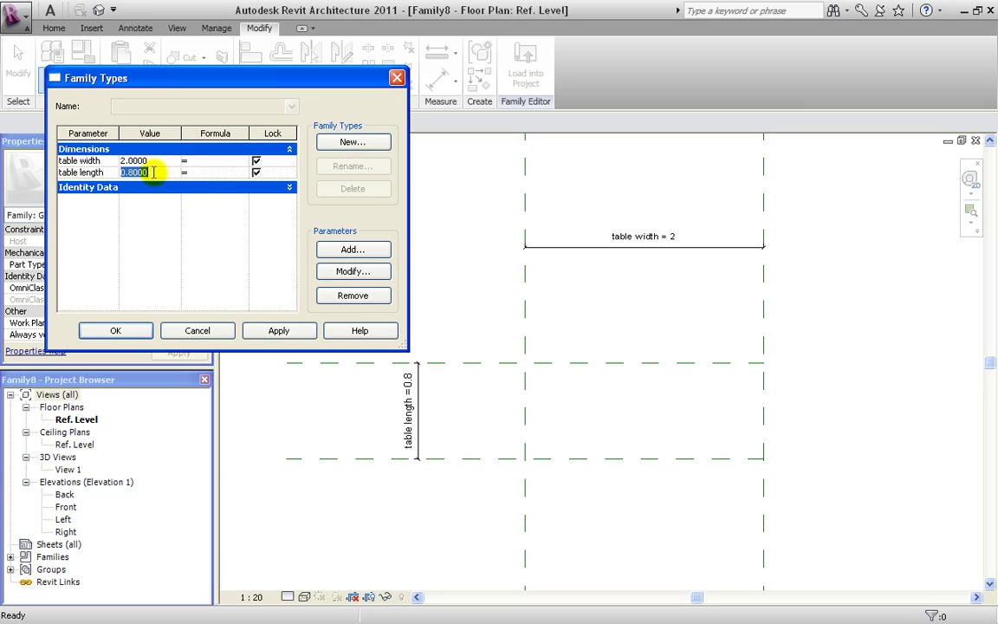
pyautogui.click(258, 332)
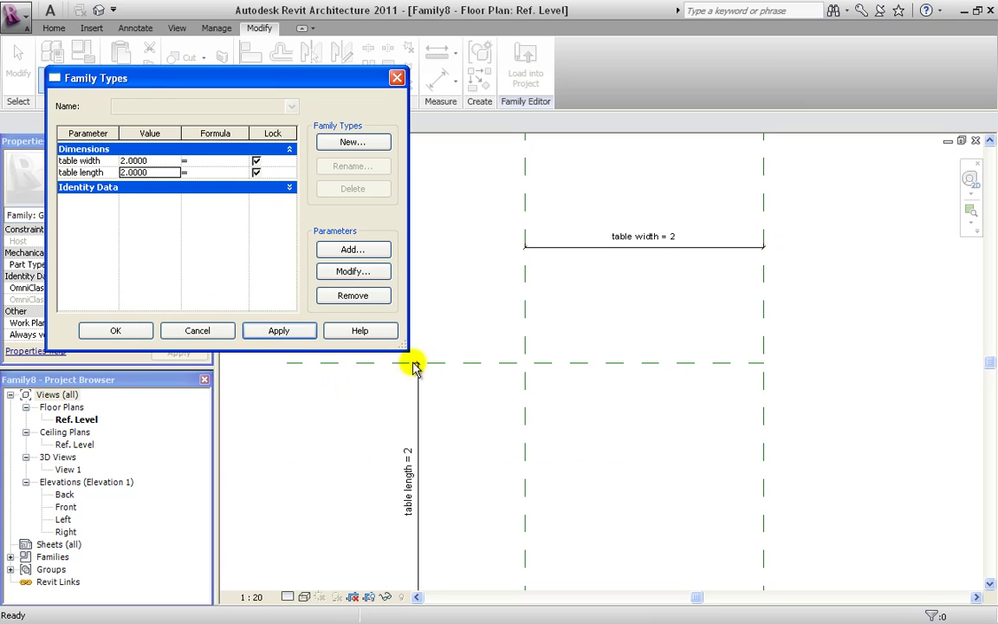
pyautogui.click(134, 160)
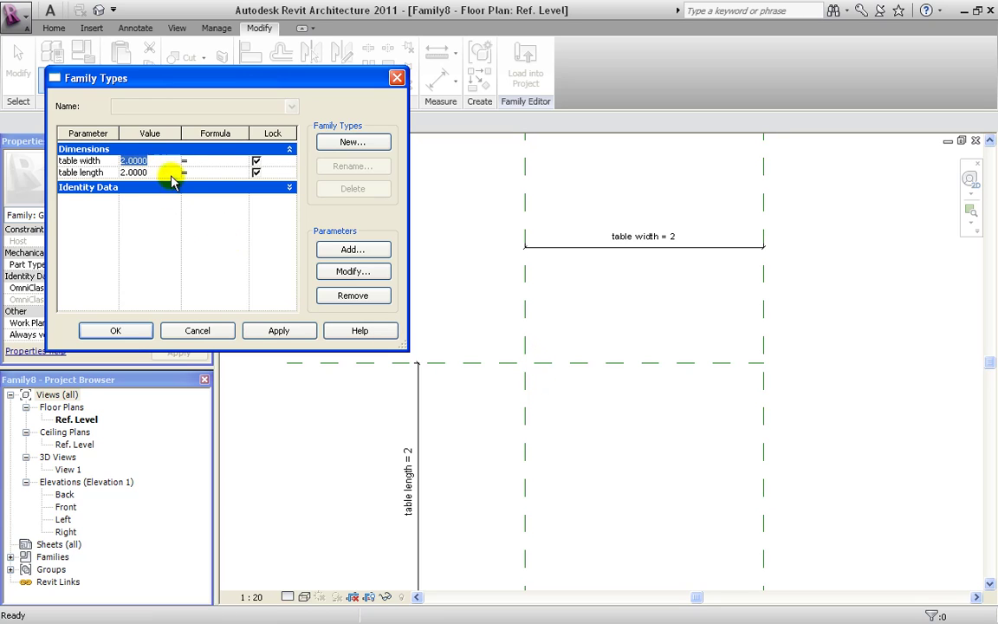
pyautogui.write('1')
pyautogui.click(139, 172)
pyautogui.write('1')
pyautogui.click(265, 330)
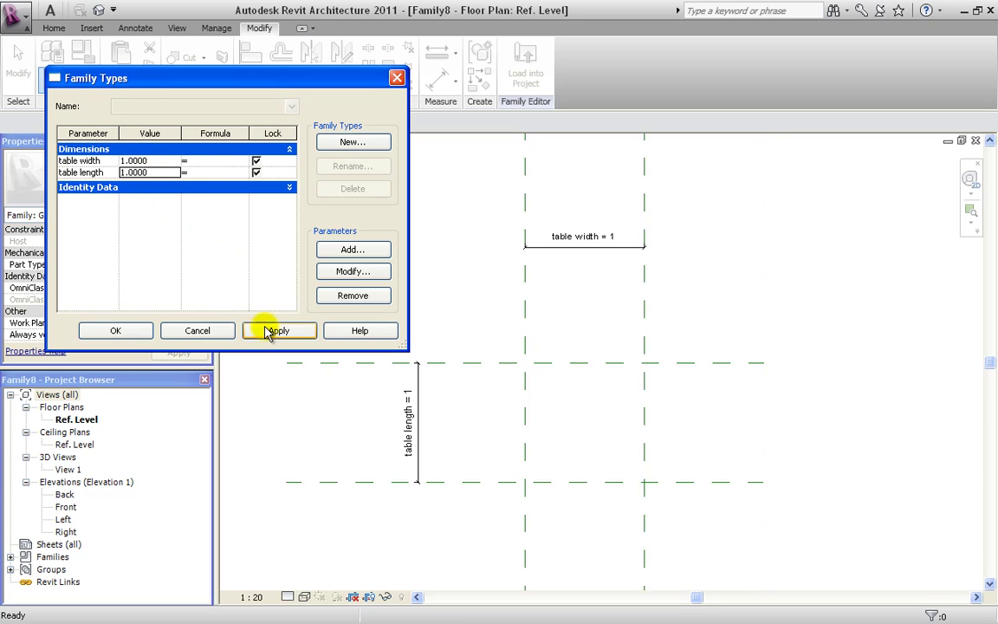
pyautogui.click(147, 334)
# Start an extrusion and sketch a rectangle snapped to the intersections of the four reference planes
pyautogui.scroll(-4, 475, 334)
pyautogui.scroll(2, 491, 365)
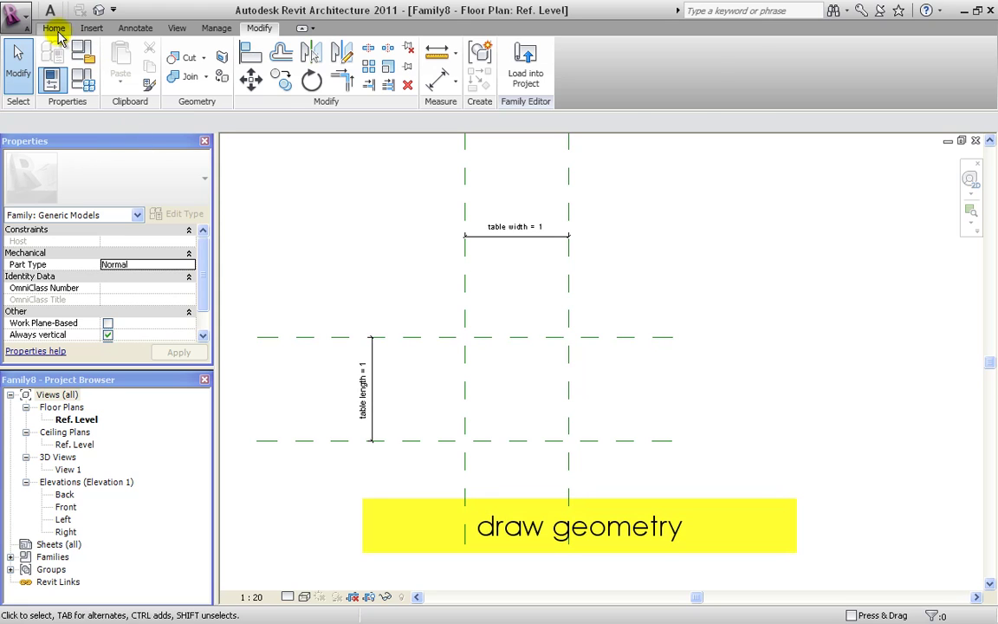
pyautogui.click(54, 29)
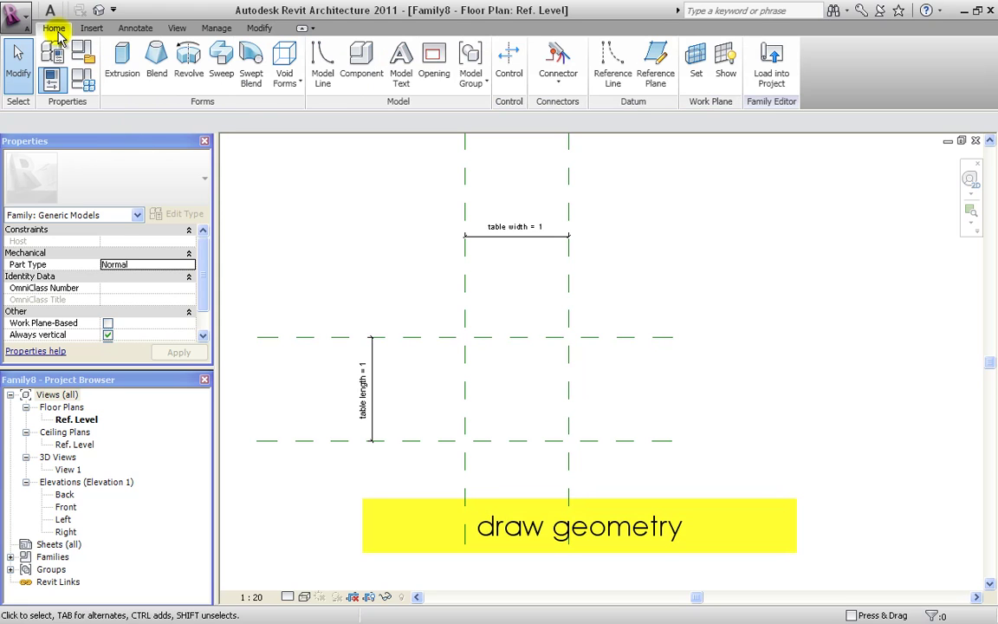
pyautogui.click(123, 72)
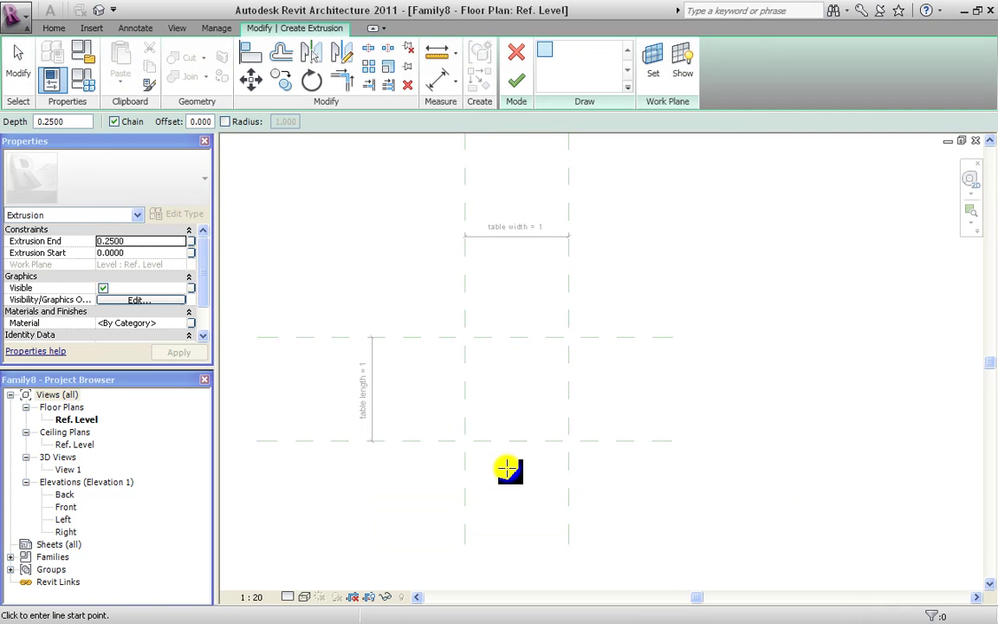
pyautogui.click(559, 57)
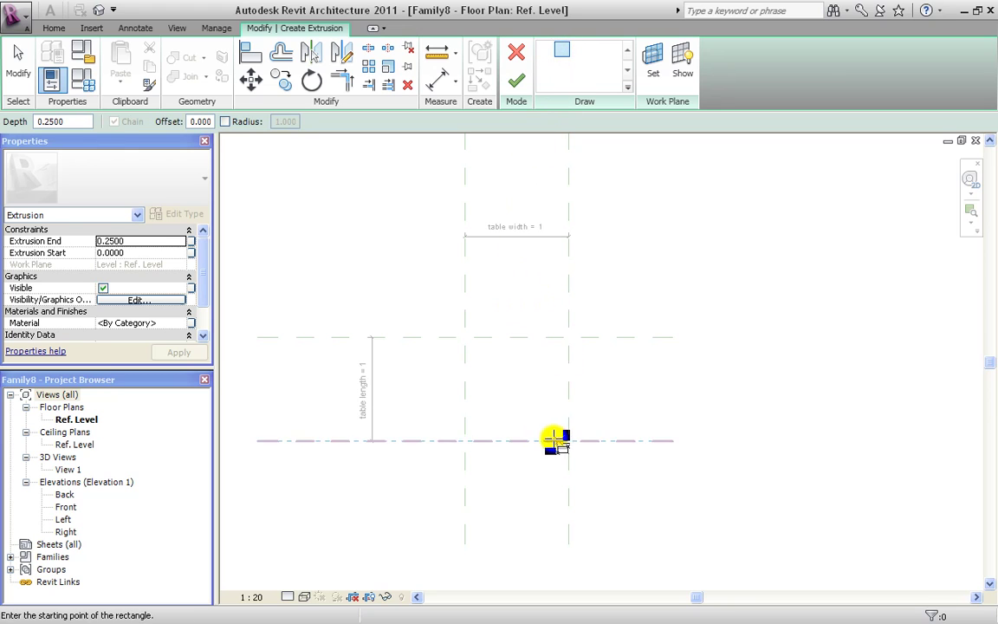
pyautogui.click(465, 337)
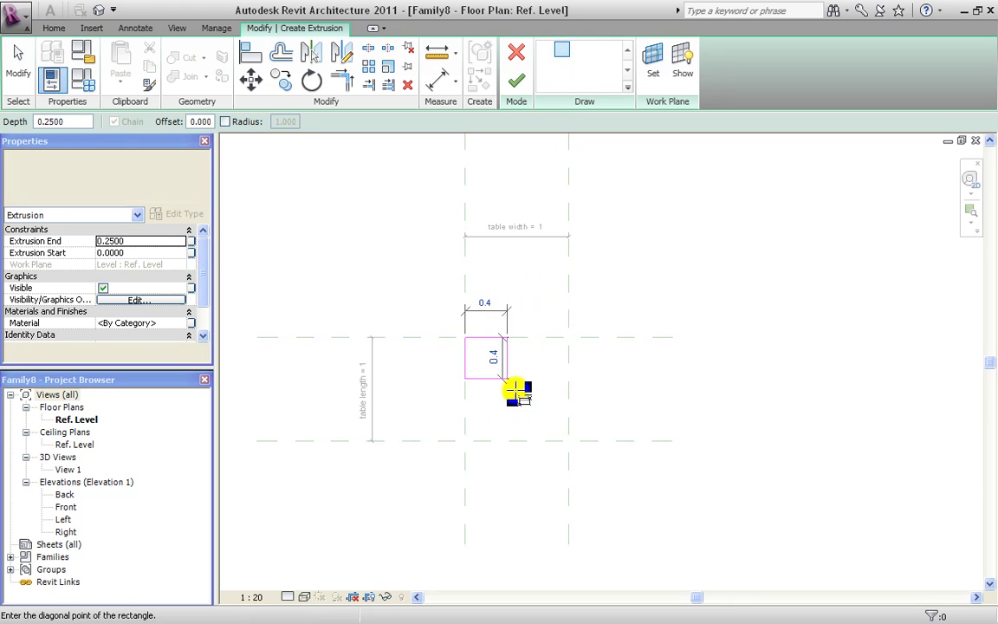
pyautogui.click(568, 441)
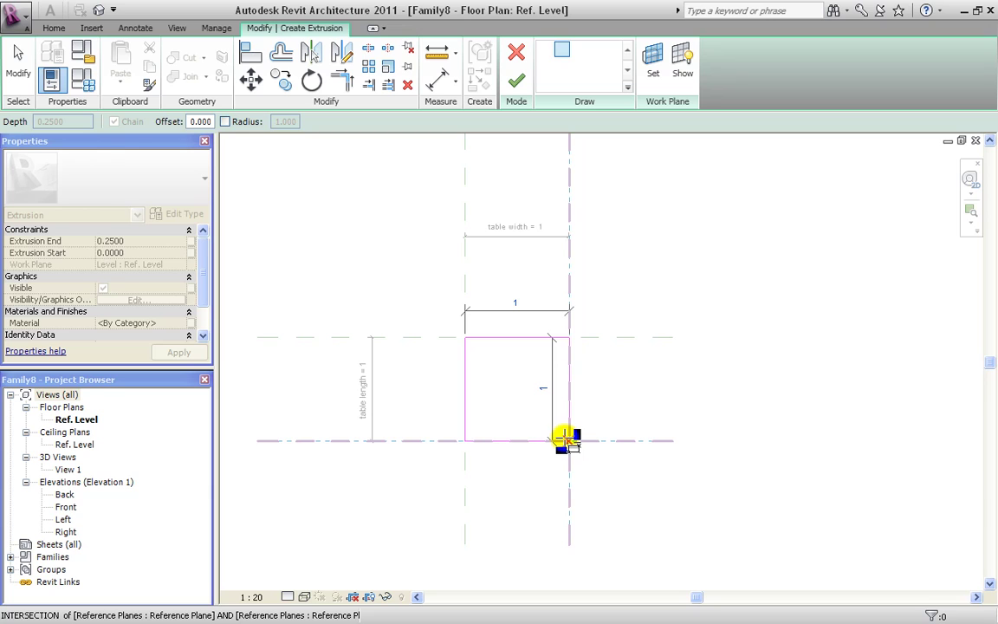
pyautogui.click(566, 440)
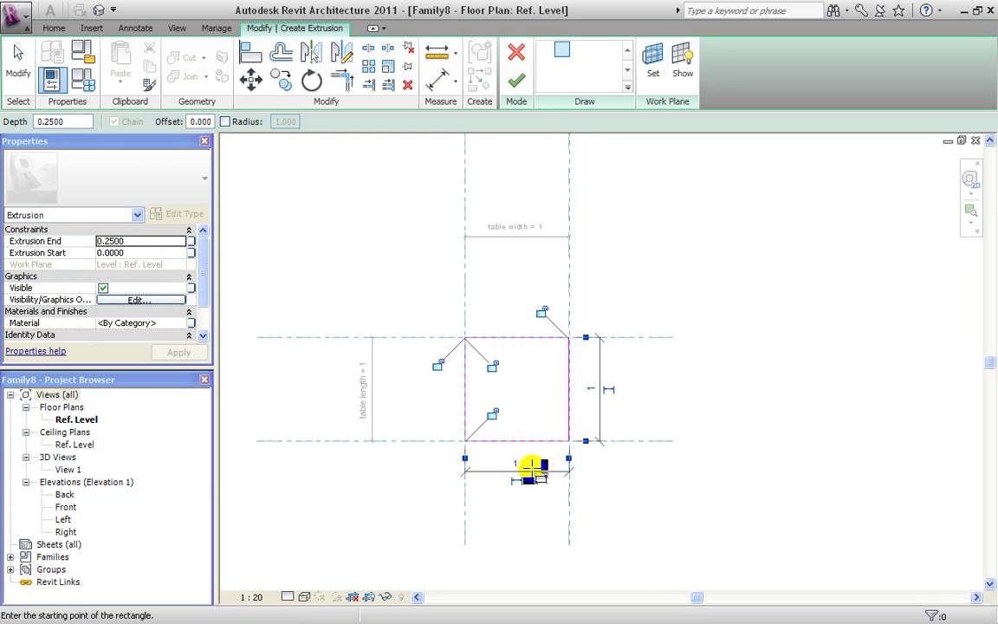
# Lock the sketched rectangle's edges to the reference planes they lie on
pyautogui.scroll(1, 535, 466)
pyautogui.click(544, 291)
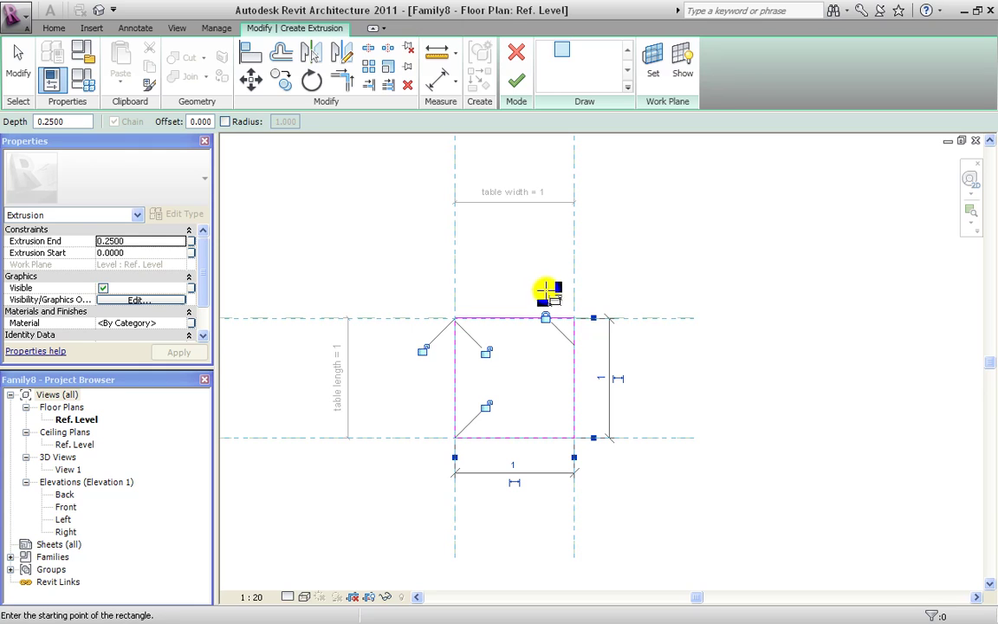
pyautogui.click(488, 414)
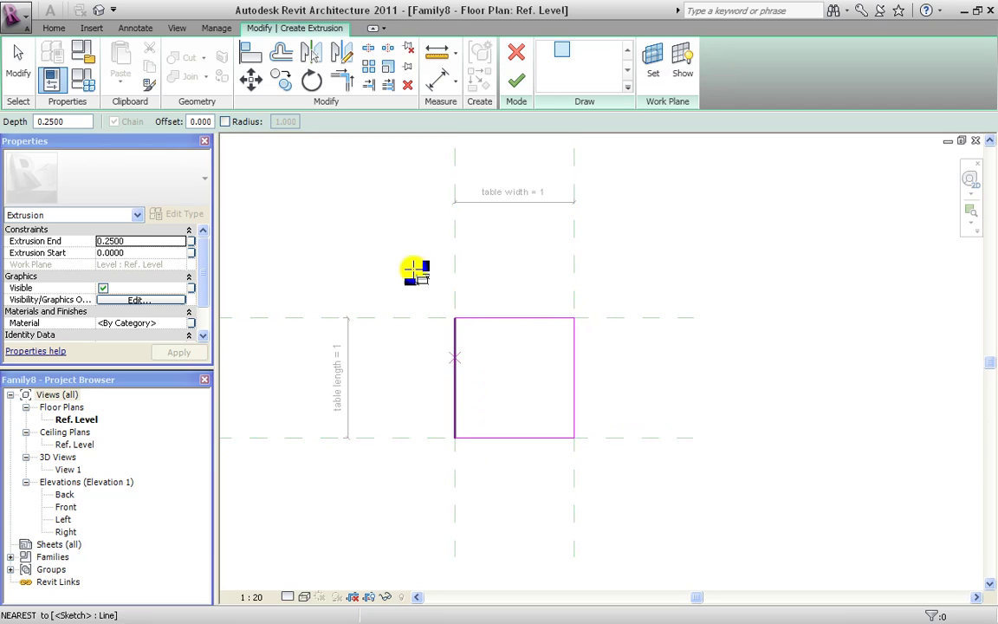
# Select all four lines of the sketched rectangle and delete them
pyautogui.click(16, 56)
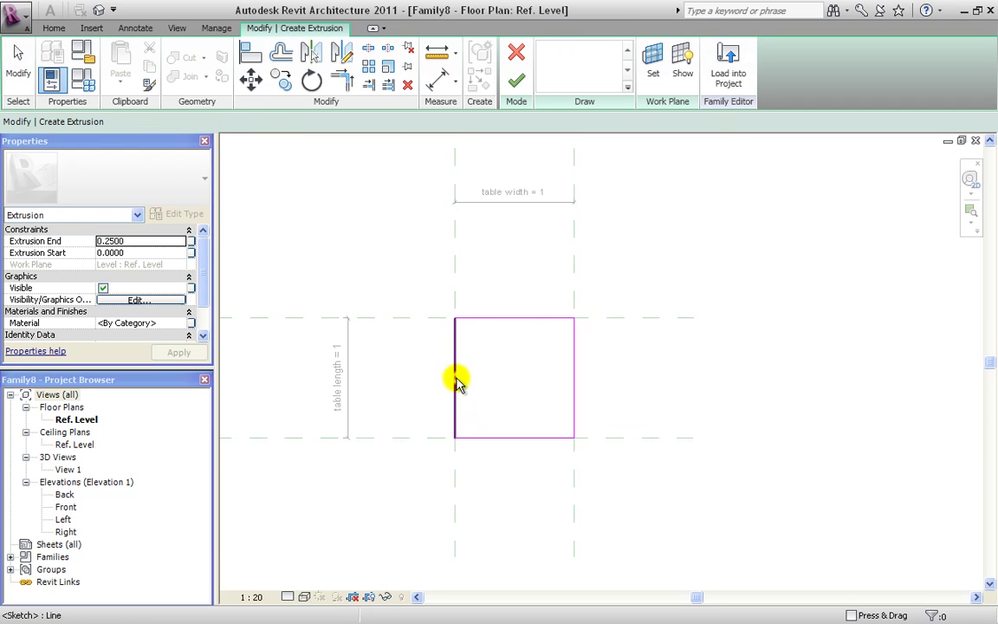
pyautogui.click(456, 383)
pyautogui.click(436, 305)
pyautogui.moveTo(428, 266); pyautogui.dragTo(598, 461)
pyautogui.press('Delete')
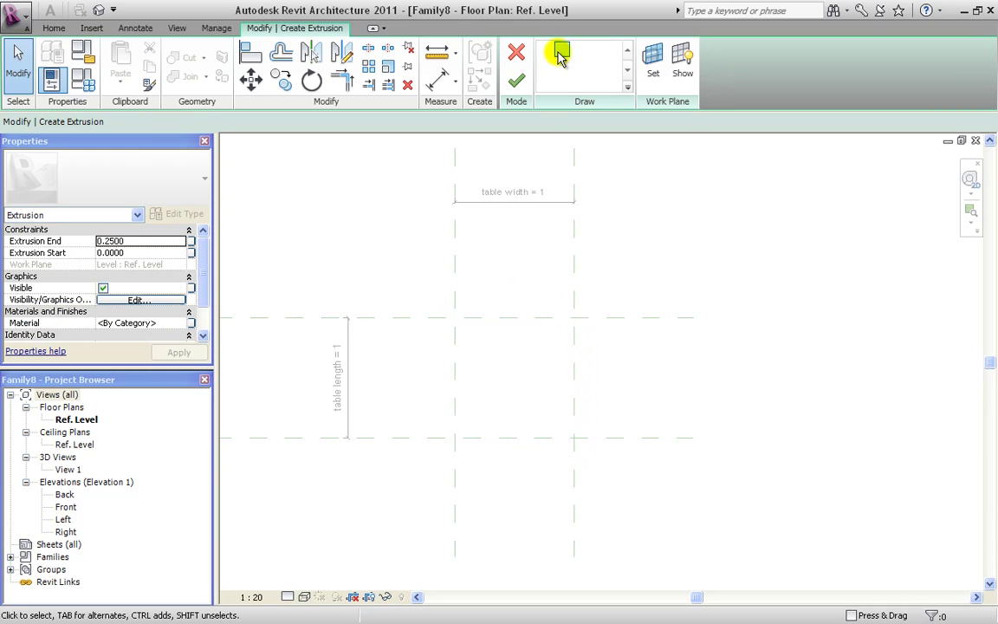
# Create four sketch lines with Pick Lines from the two vertical and two horizontal reference planes, with Lock enabled
pyautogui.click(560, 52)
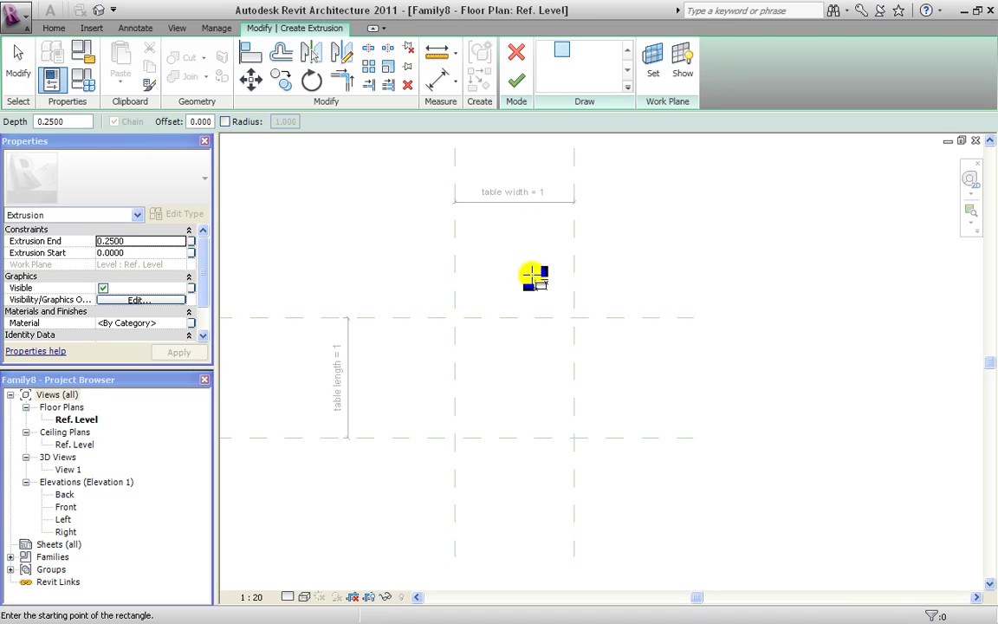
pyautogui.press('Escape')
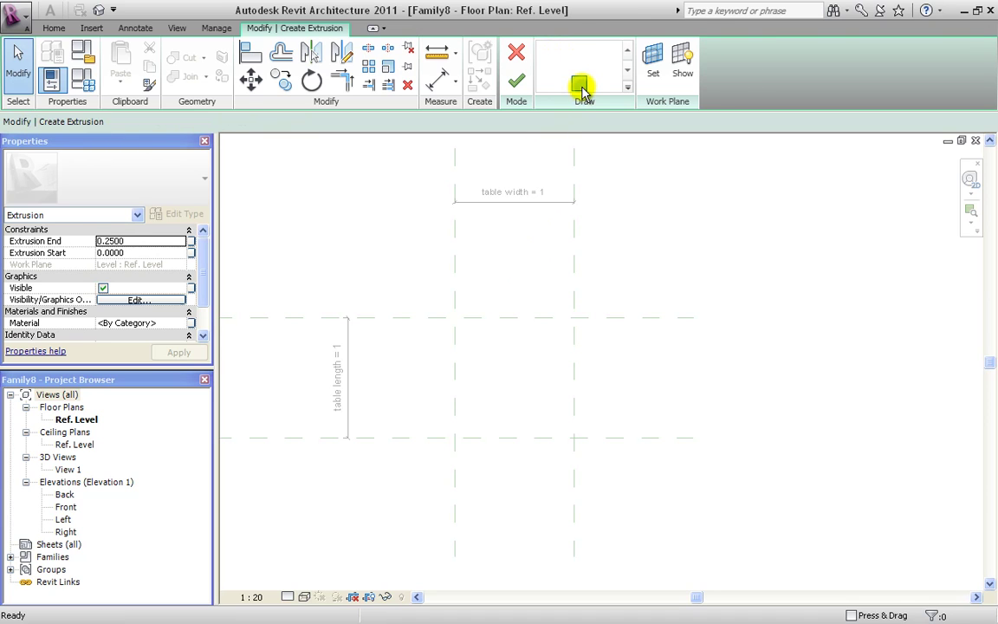
pyautogui.click(580, 86)
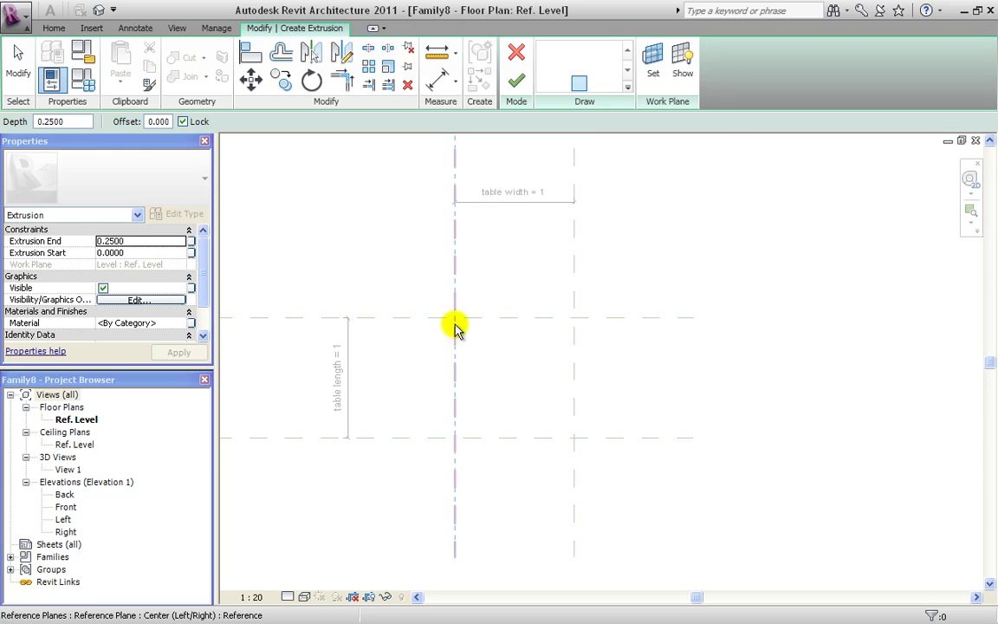
pyautogui.click(485, 319)
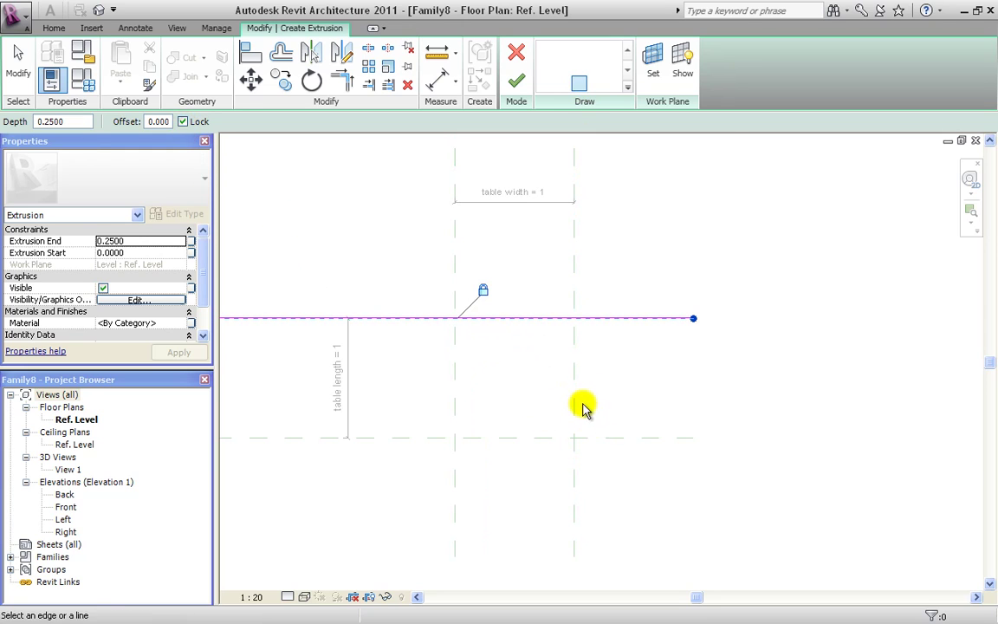
pyautogui.click(574, 459)
pyautogui.click(545, 442)
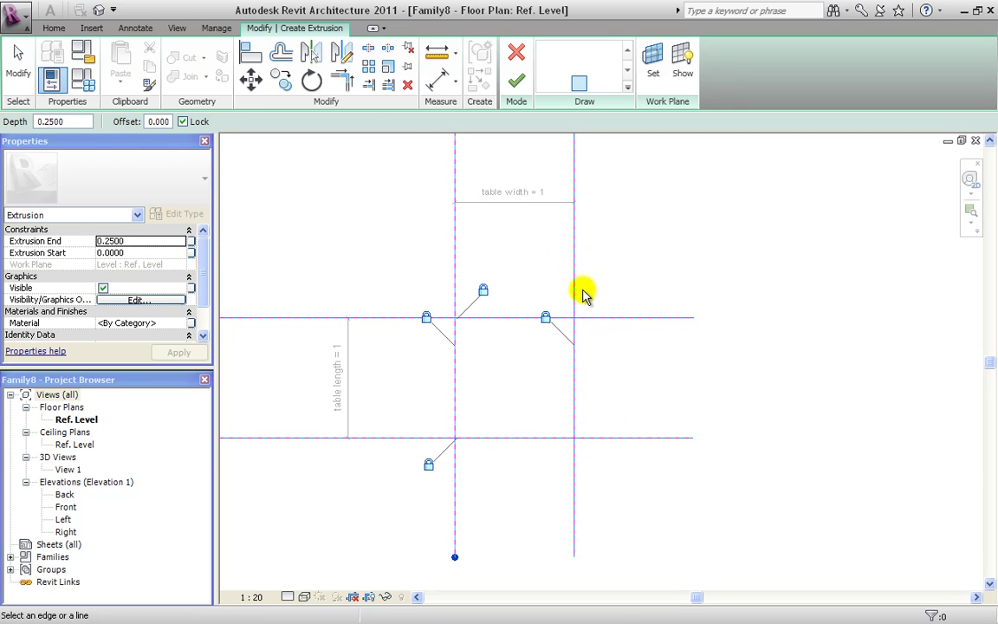
# Trim the four overlapping sketch lines to corners so they form a closed rectangle between the reference planes
pyautogui.click(344, 81)
pyautogui.click(454, 342)
pyautogui.click(486, 319)
pyautogui.click(520, 319)
pyautogui.click(573, 364)
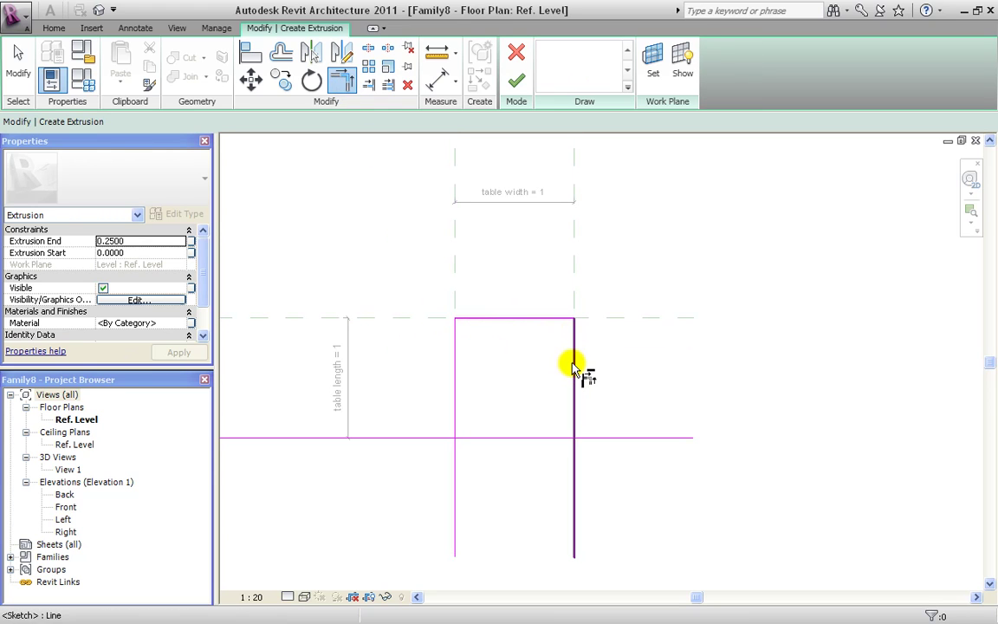
pyautogui.click(457, 424)
pyautogui.press('Escape')
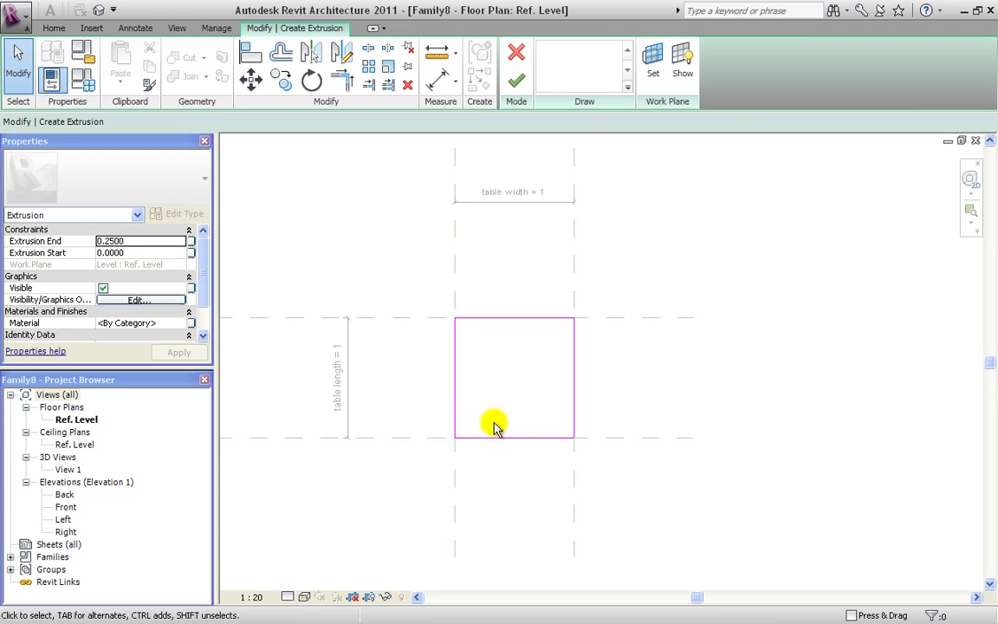
# Delete the trimmed sketch lines and draw a freehand rectangle offset from the four reference planes
pyautogui.moveTo(429, 307); pyautogui.dragTo(612, 472)
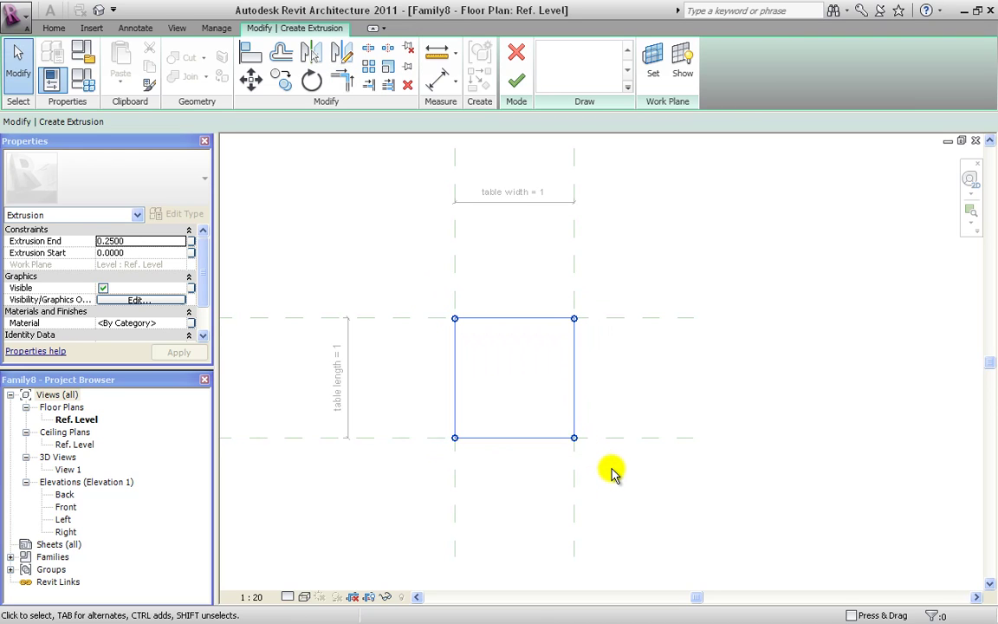
pyautogui.press('Delete')
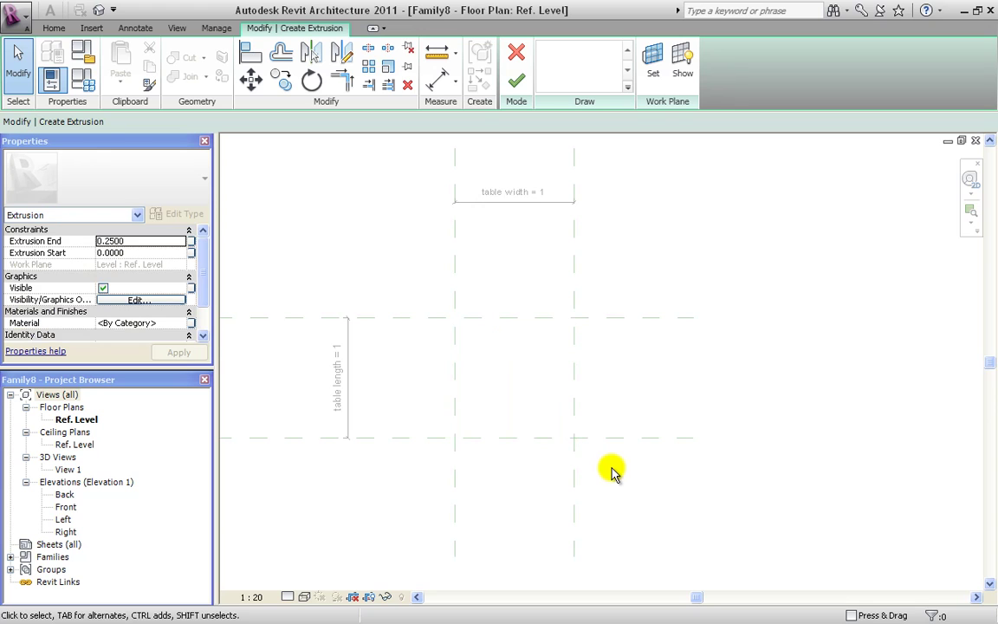
pyautogui.click(562, 55)
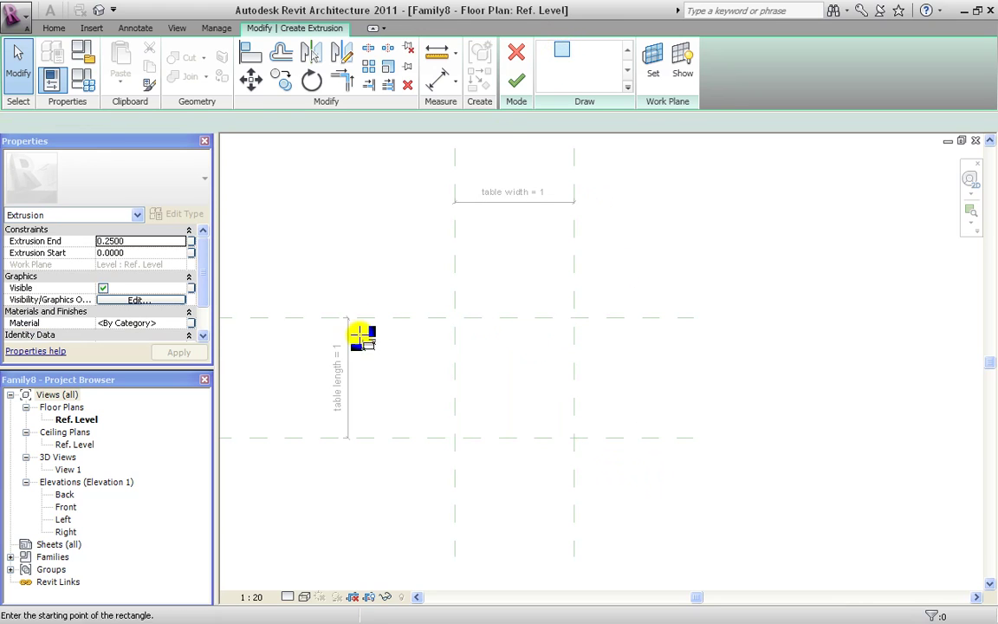
pyautogui.click(428, 294)
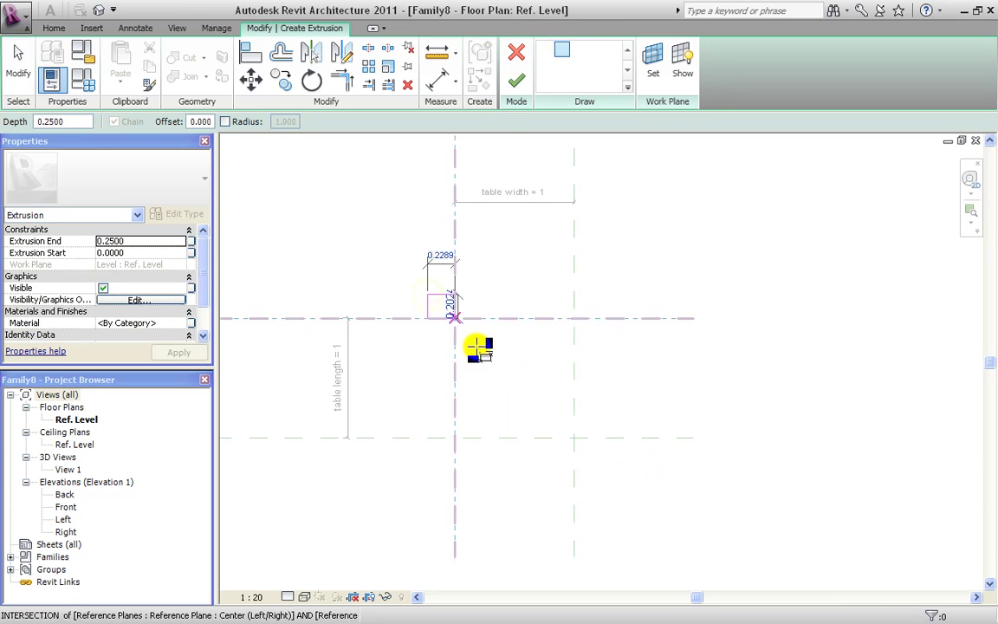
pyautogui.click(563, 423)
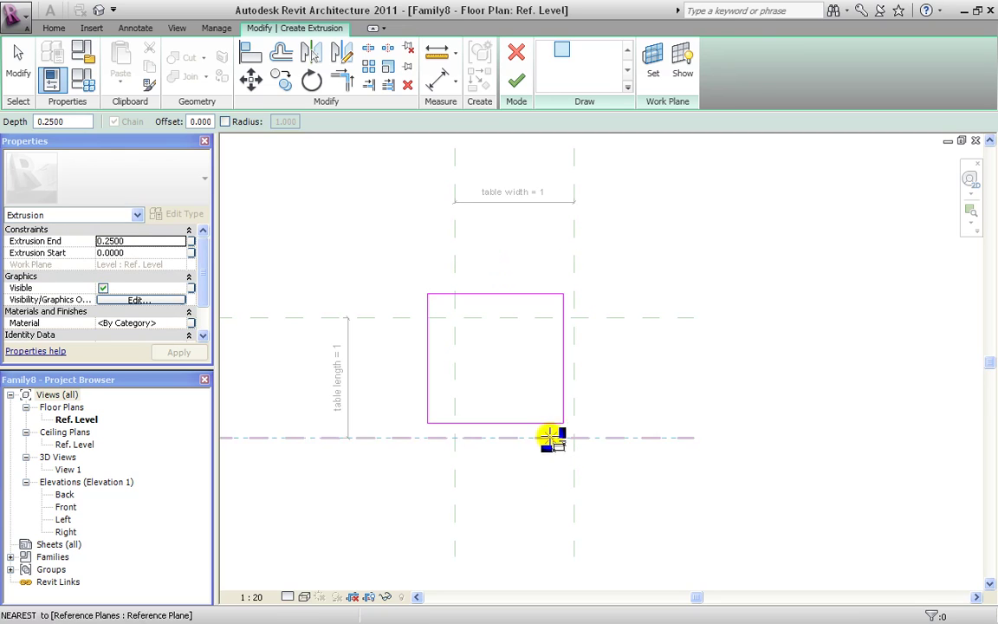
pyautogui.press('Escape')
pyautogui.press('Escape')
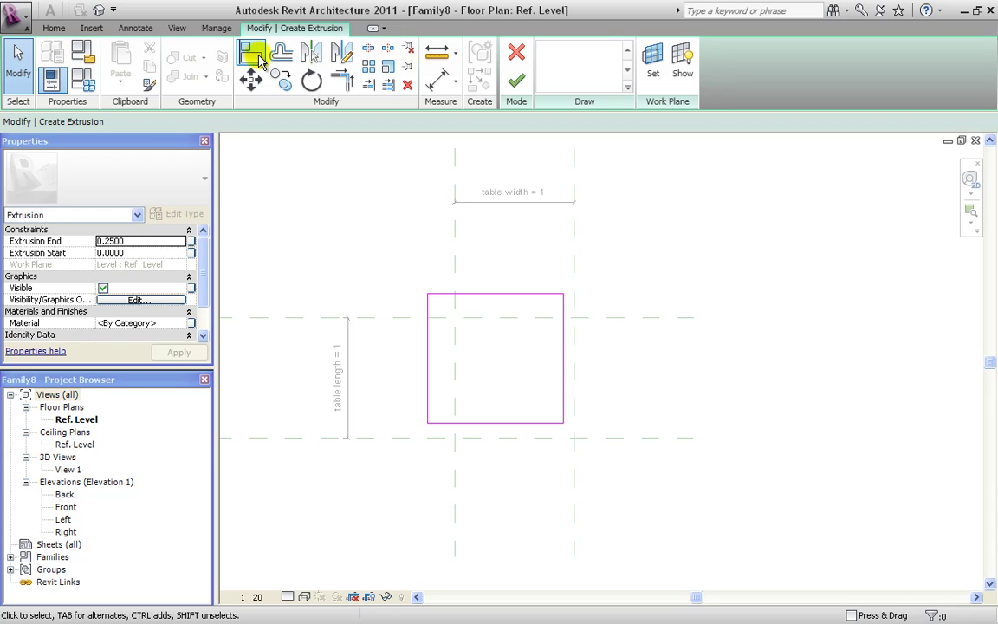
# Align each of the rectangle's four edges to its nearest reference plane and lock the alignments
pyautogui.click(251, 54)
pyautogui.click(455, 270)
pyautogui.click(428, 389)
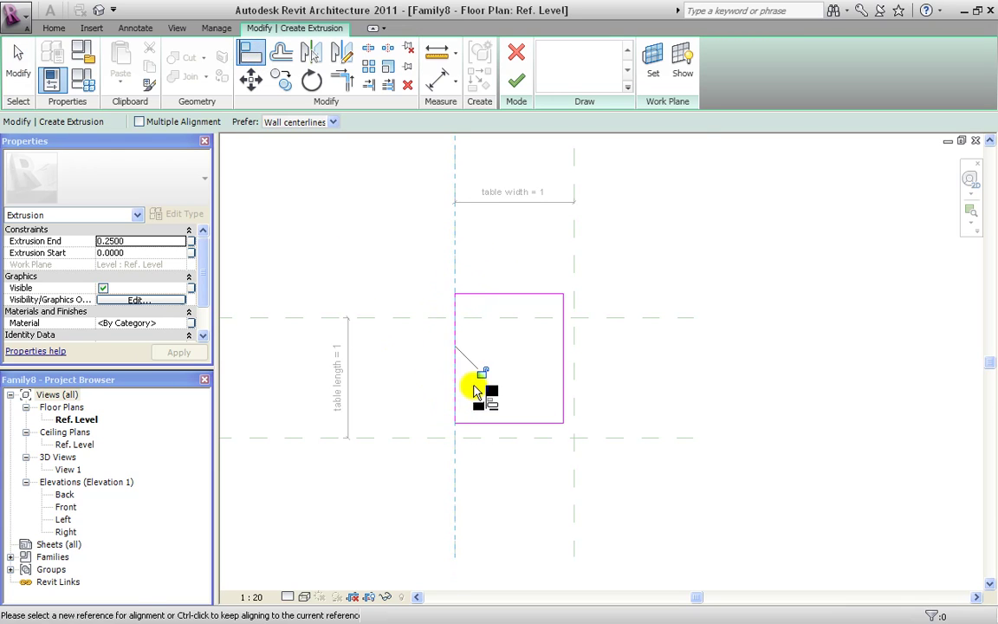
pyautogui.click(624, 318)
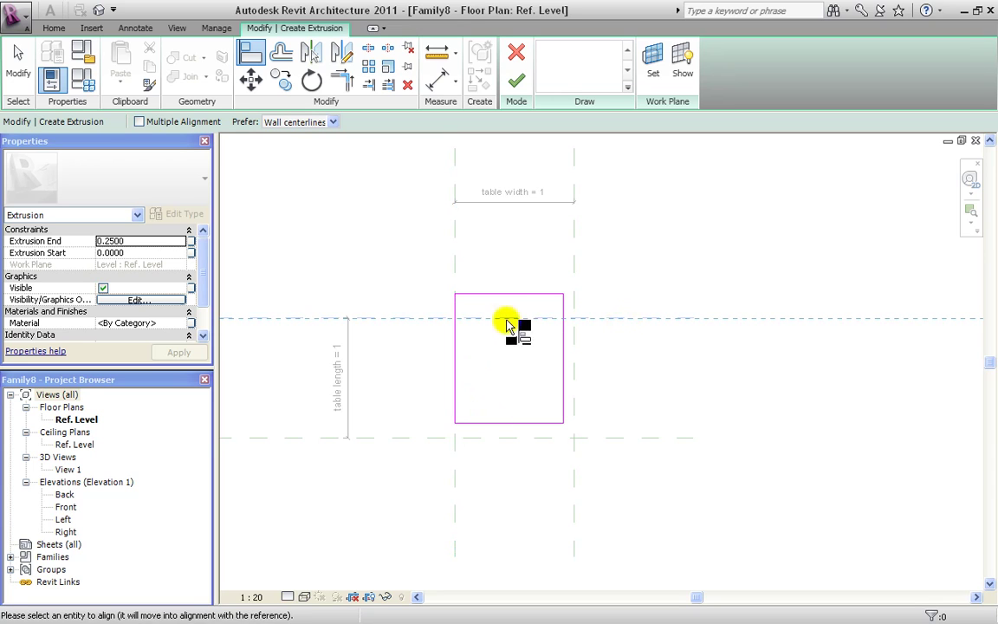
pyautogui.click(504, 305)
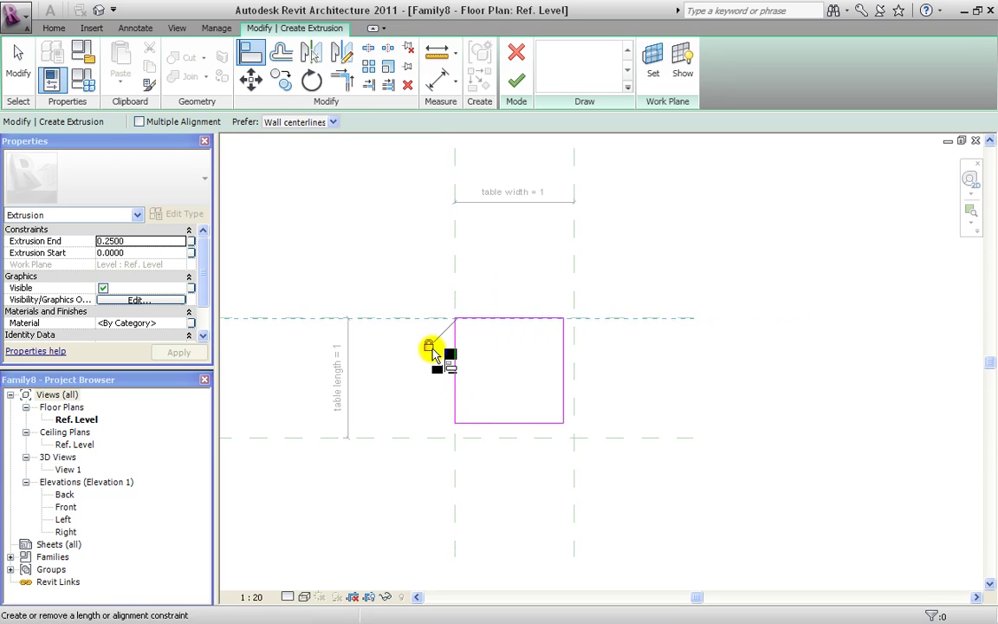
pyautogui.click(576, 283)
pyautogui.click(561, 406)
pyautogui.click(629, 440)
pyautogui.click(535, 423)
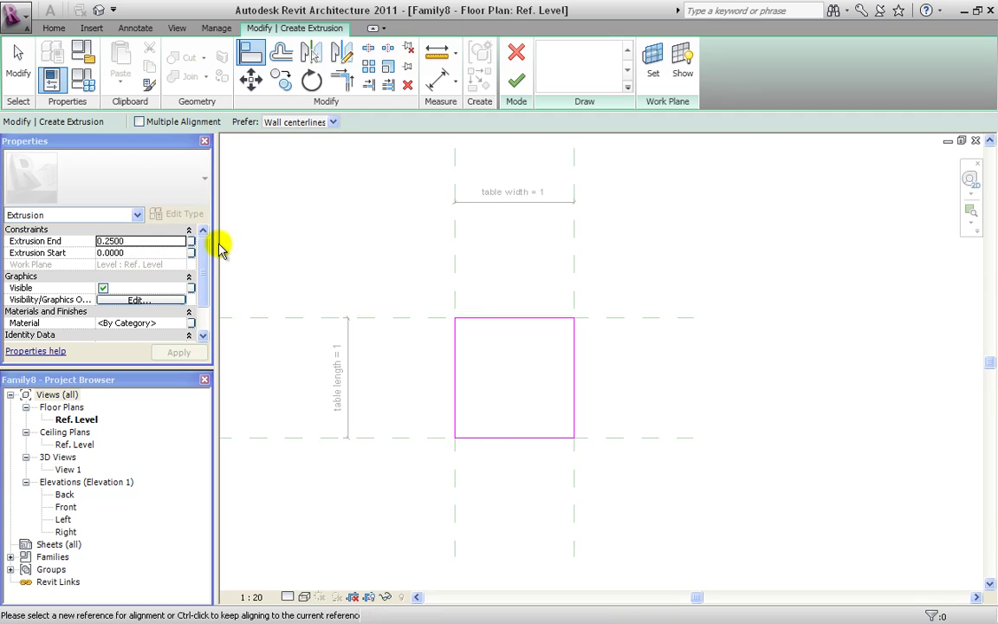
pyautogui.press('Escape')
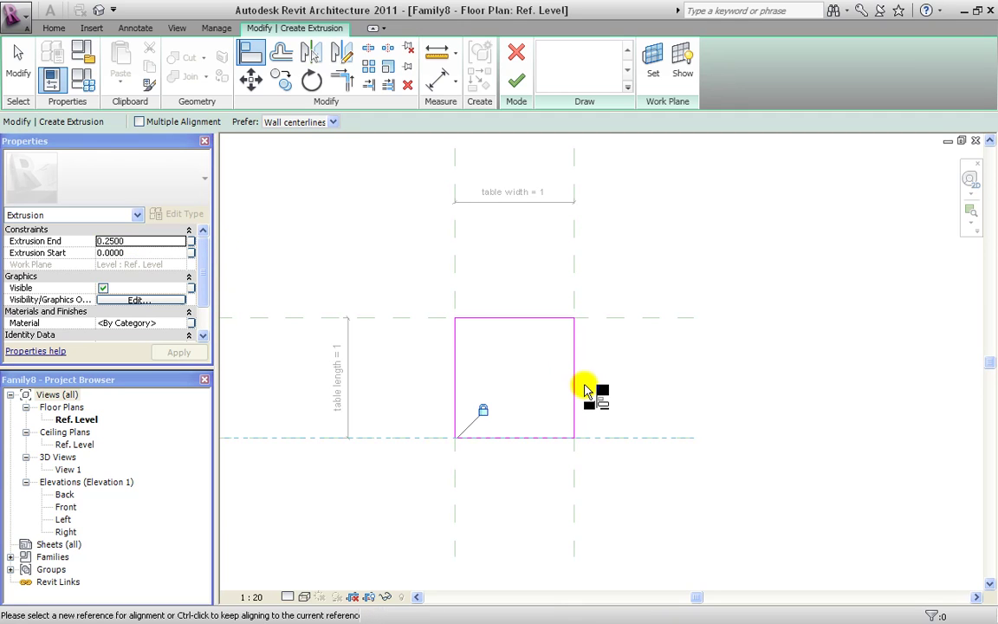
pyautogui.press('Escape')
# Set the extrusion end to 0.1 and apply it
pyautogui.click(154, 241)
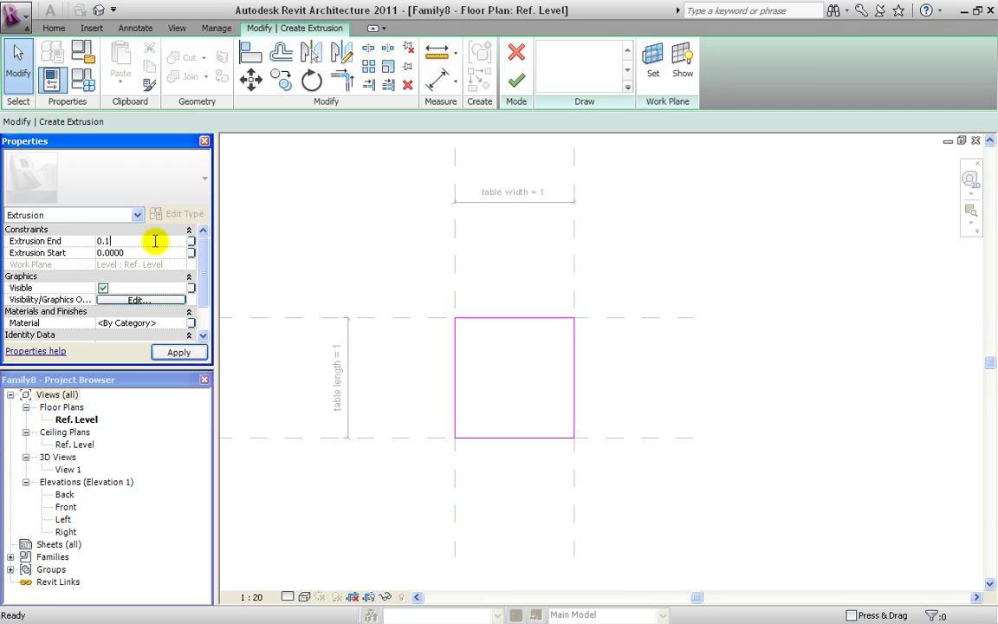
pyautogui.click(176, 355)
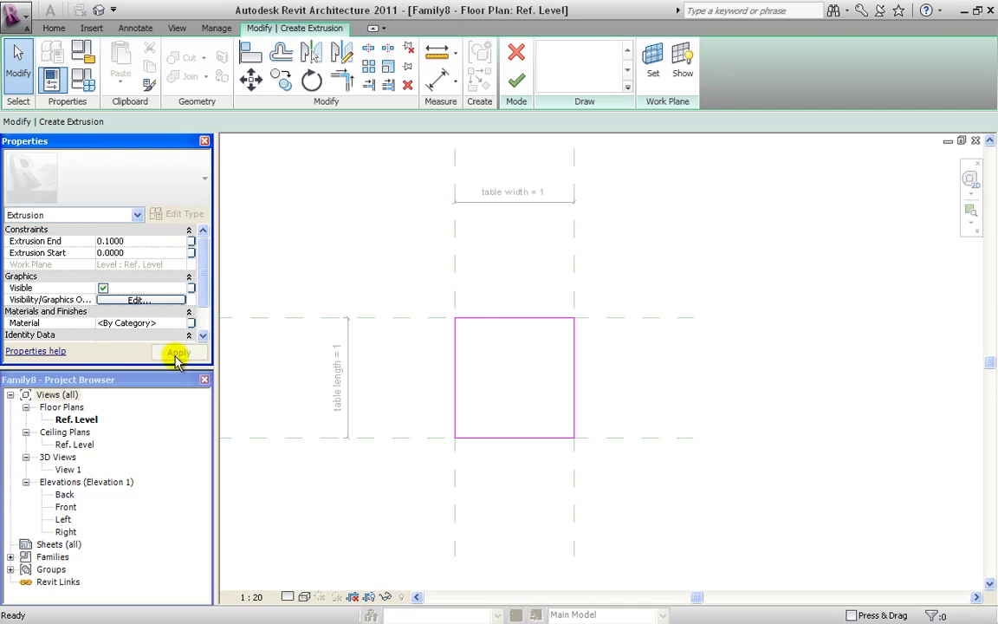
# Finish the tabletop extrusion sketch and show the resulting slab in the default 3D view
pyautogui.click(512, 84)
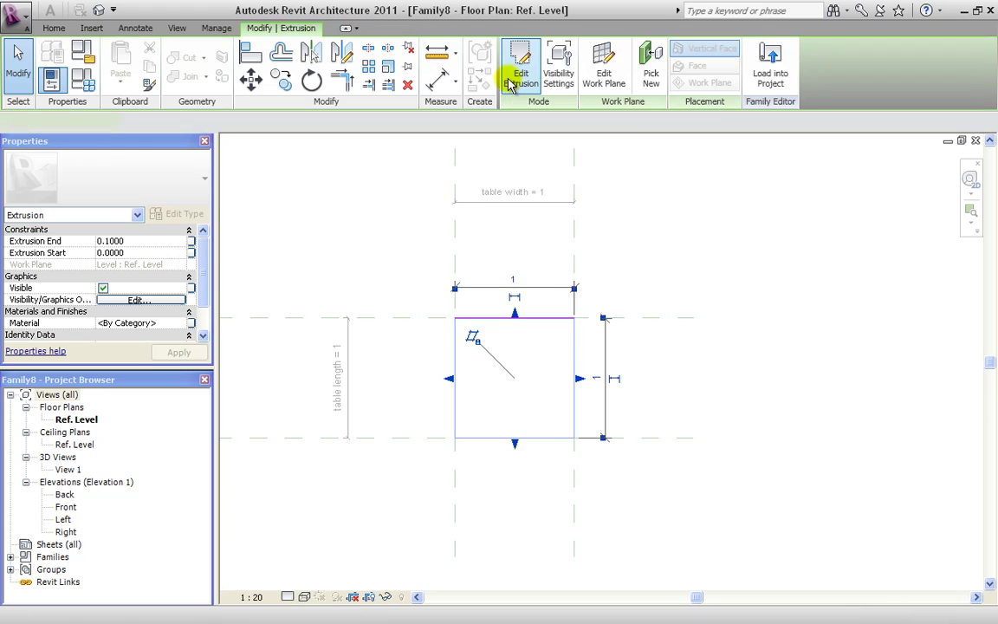
pyautogui.click(274, 186)
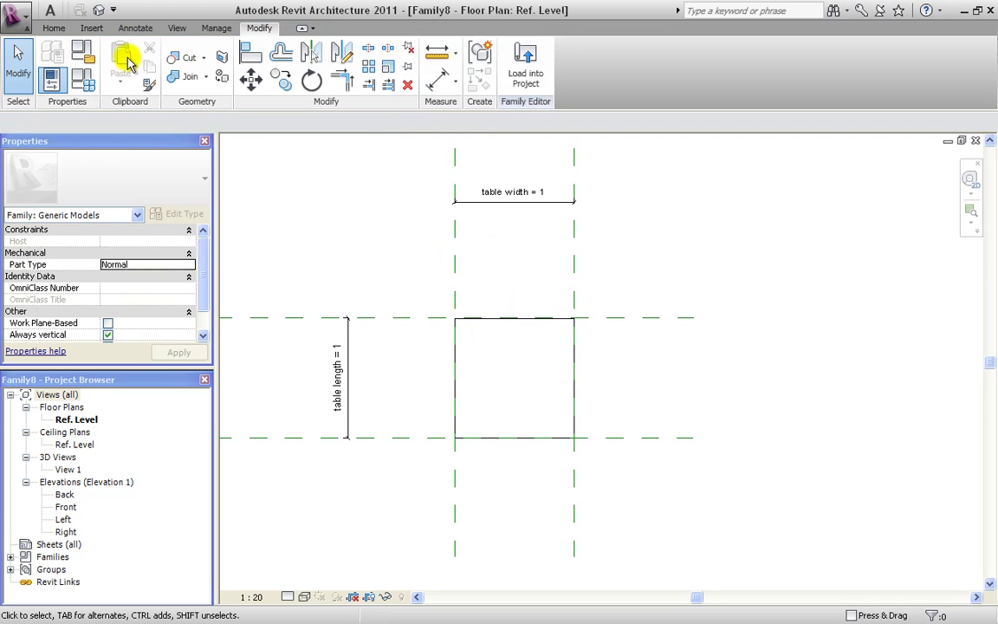
pyautogui.click(98, 10)
pyautogui.scroll(-3, 501, 286)
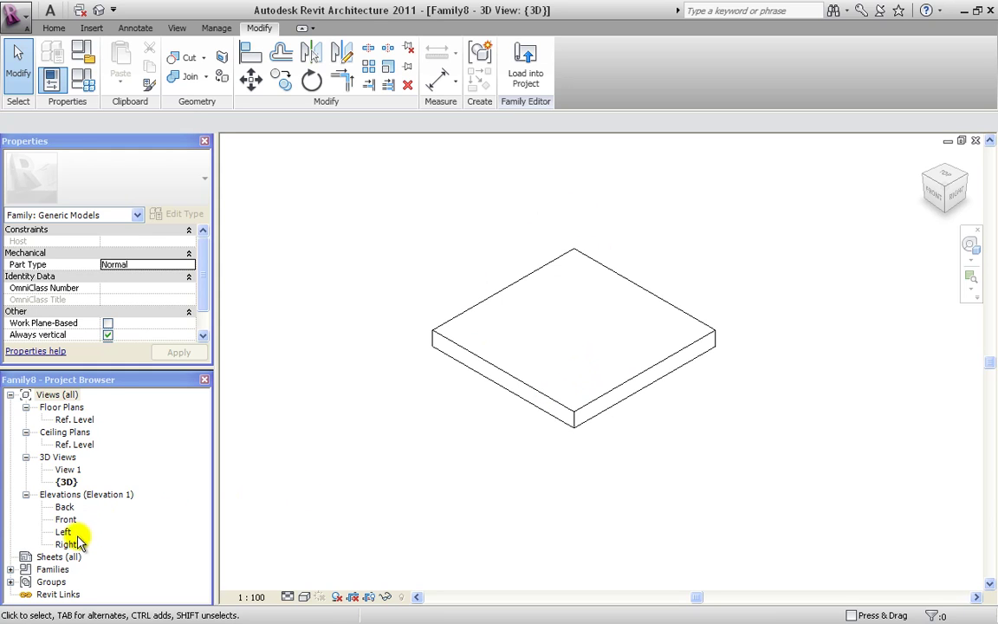
# In the Back elevation, draw a horizontal reference plane about 0.58 above Ref. Level, spanning past both vertical reference planes
pyautogui.doubleClick(65, 508)
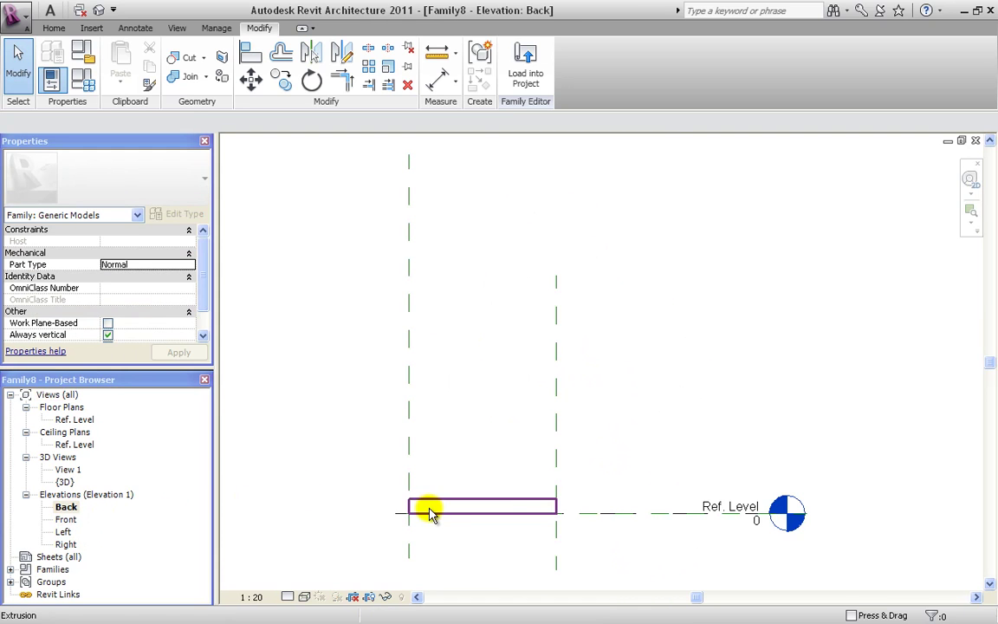
pyautogui.scroll(-2, 511, 408)
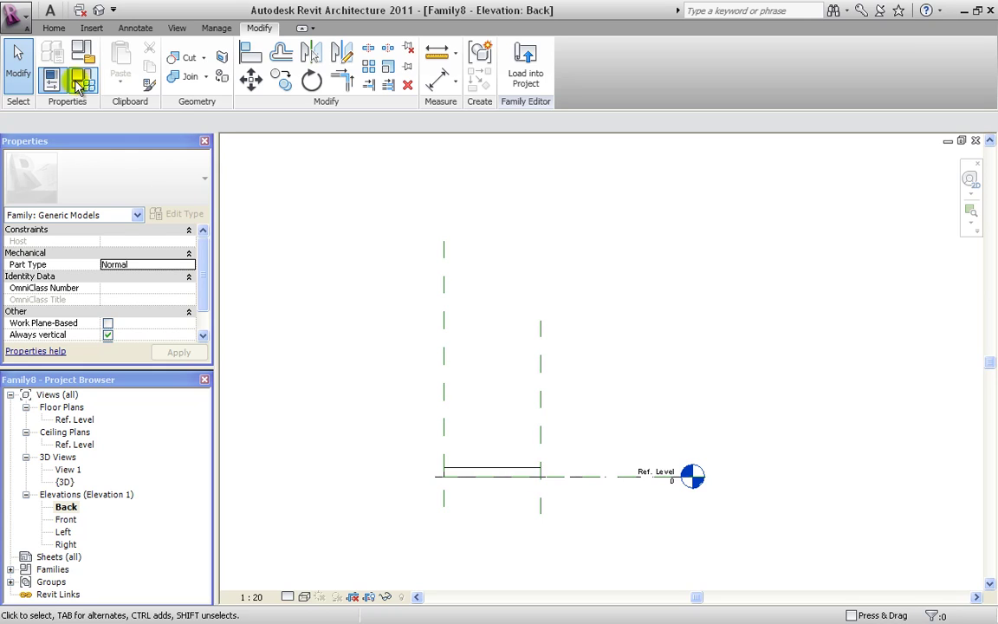
pyautogui.click(53, 28)
pyautogui.click(660, 79)
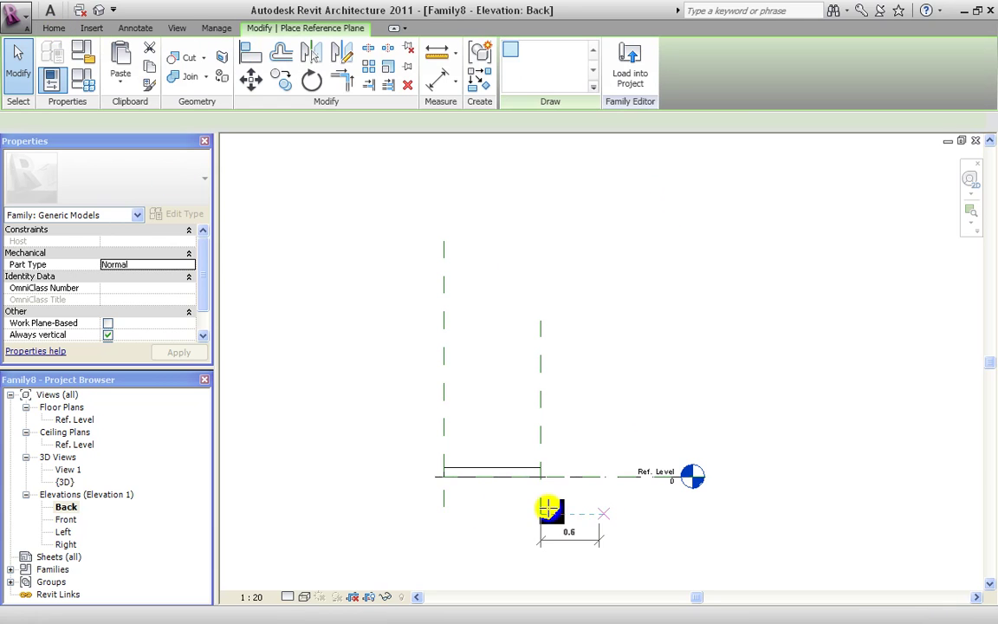
pyautogui.click(435, 421)
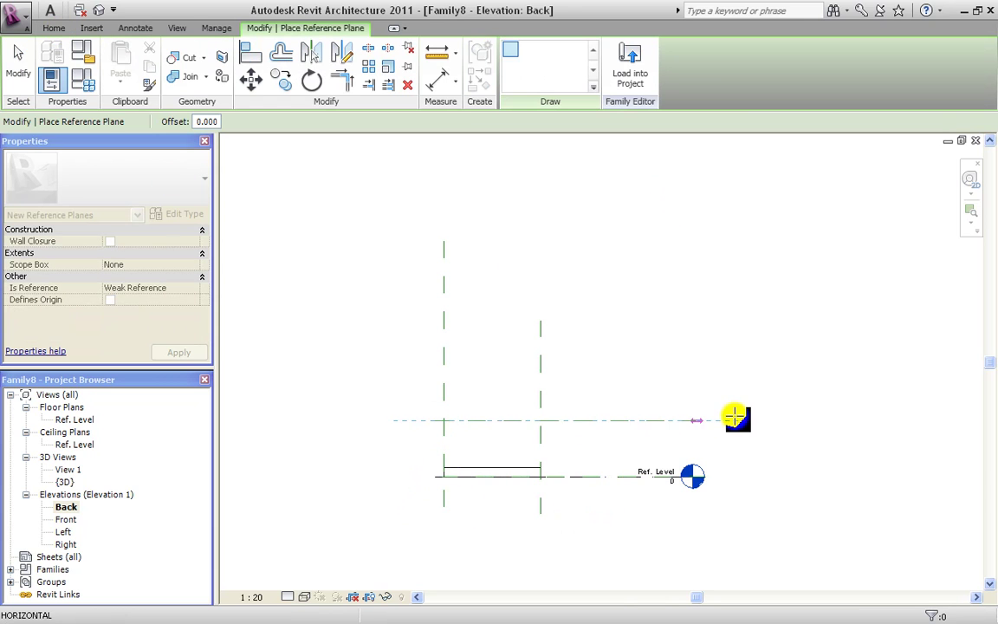
pyautogui.click(706, 420)
pyautogui.press('Escape')
pyautogui.press('Escape')
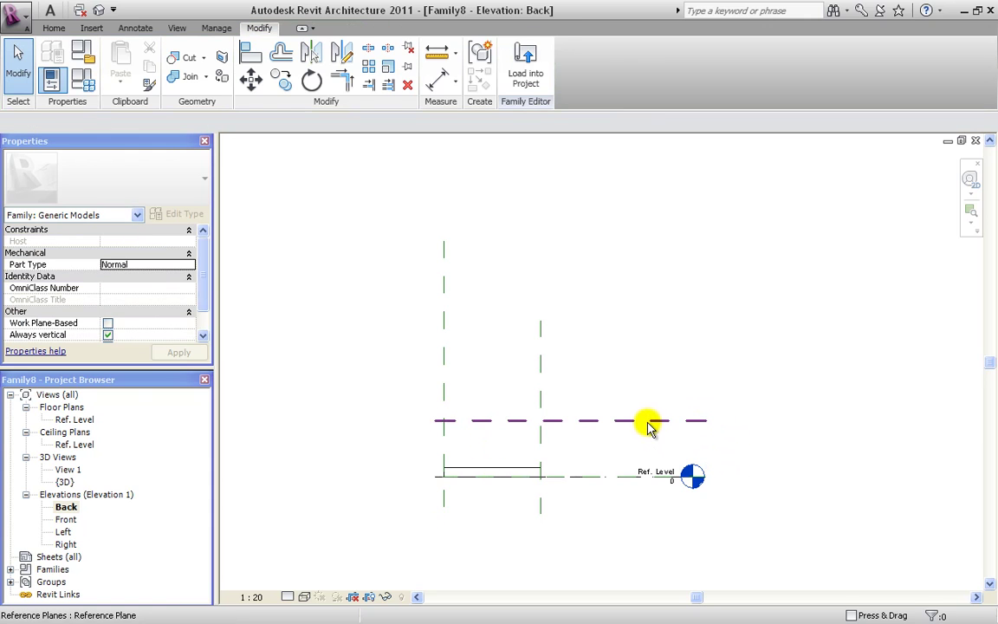
# Name the new horizontal reference plane "table height"
pyautogui.click(648, 422)
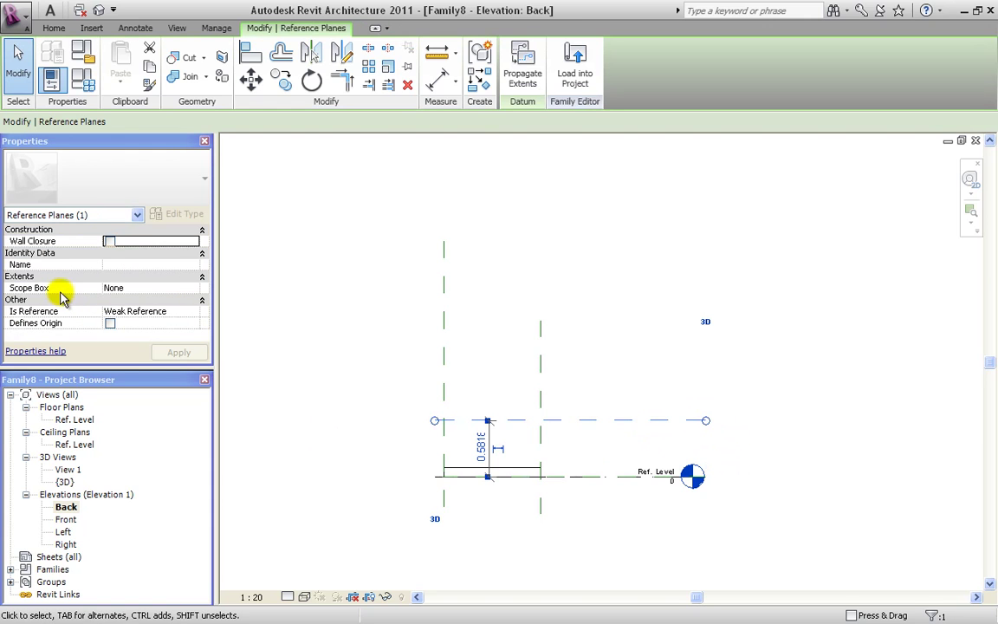
pyautogui.click(106, 265)
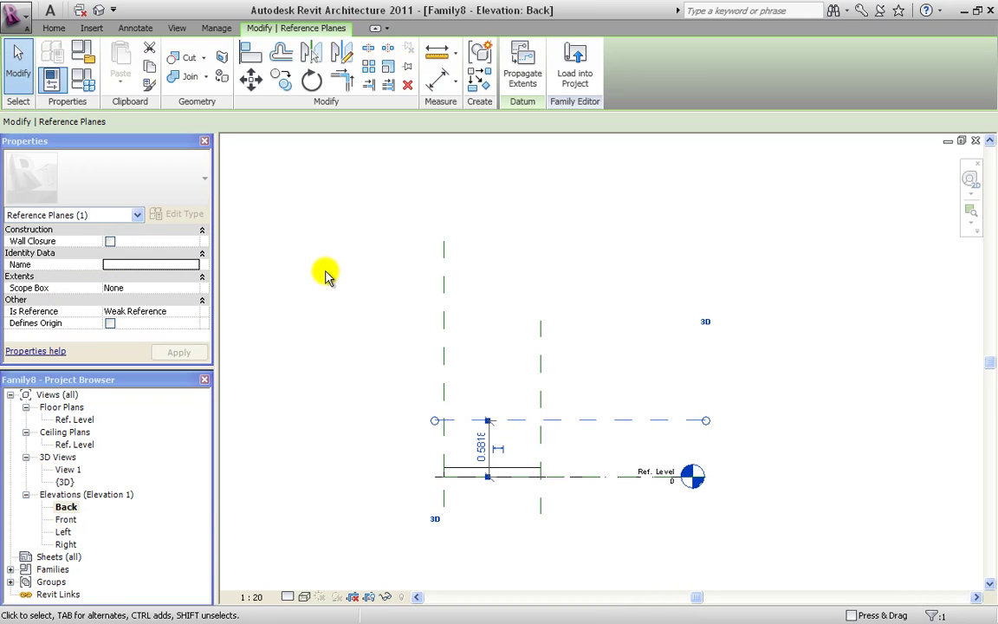
pyautogui.press('t')
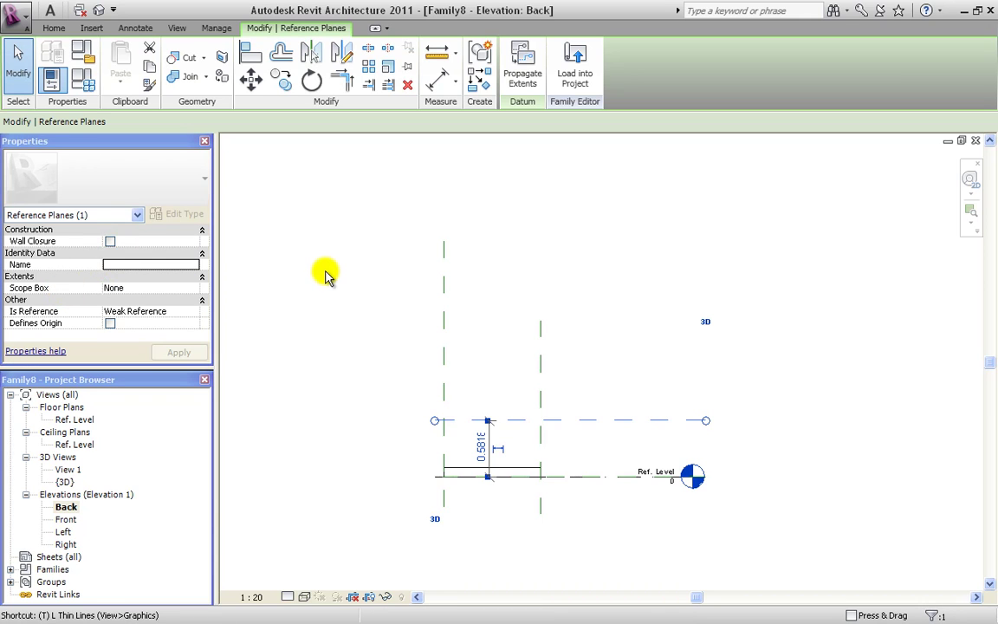
pyautogui.click(166, 264)
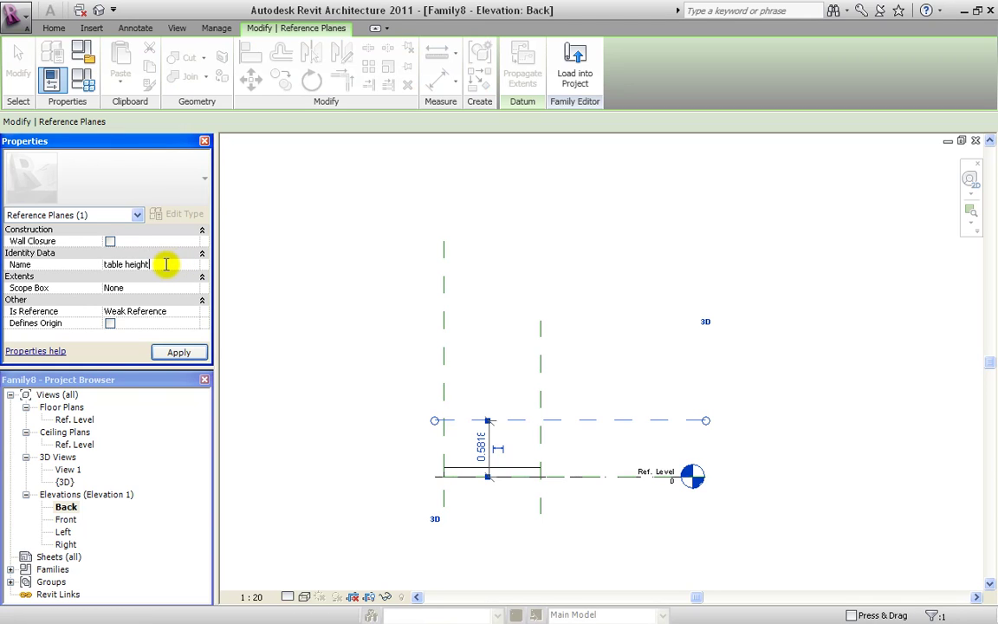
pyautogui.click(163, 279)
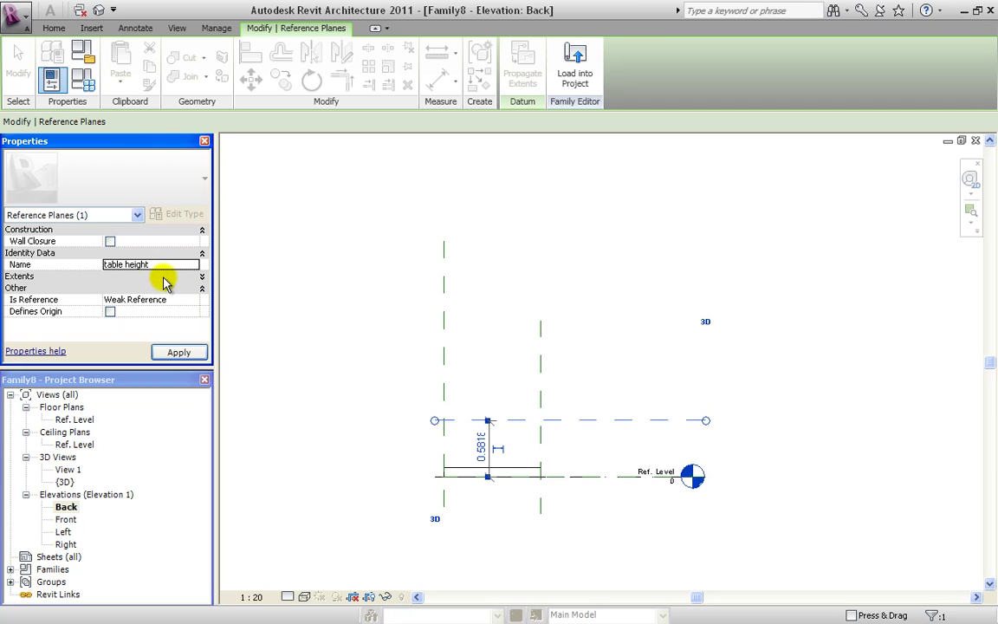
pyautogui.click(597, 434)
pyautogui.click(670, 424)
pyautogui.scroll(2, 706, 416)
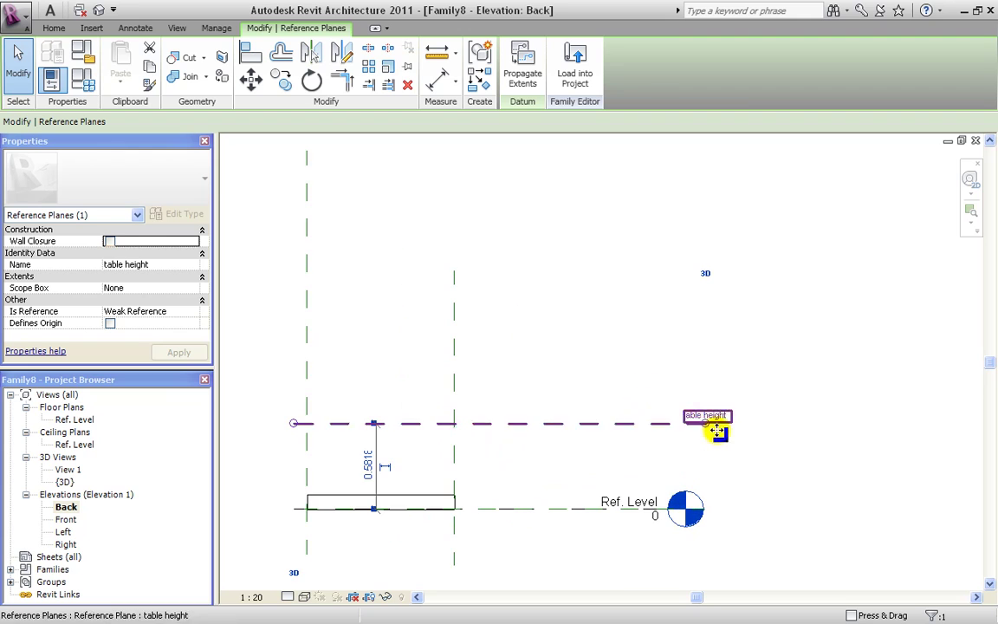
pyautogui.press('Escape')
pyautogui.scroll(-1, 713, 434)
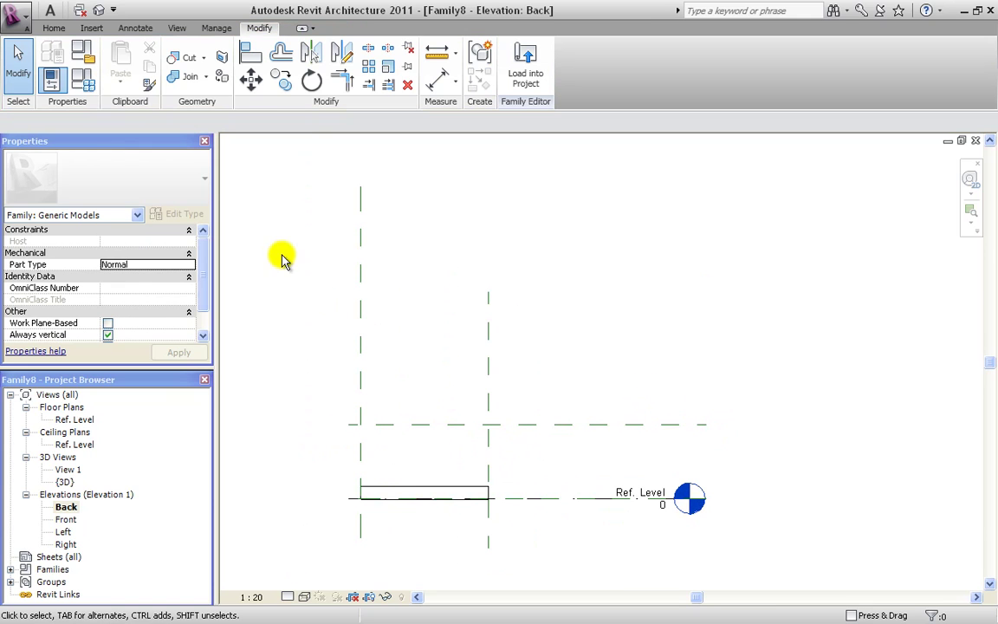
# Add an aligned dimension between the table height reference plane and Ref. Level
pyautogui.click(135, 28)
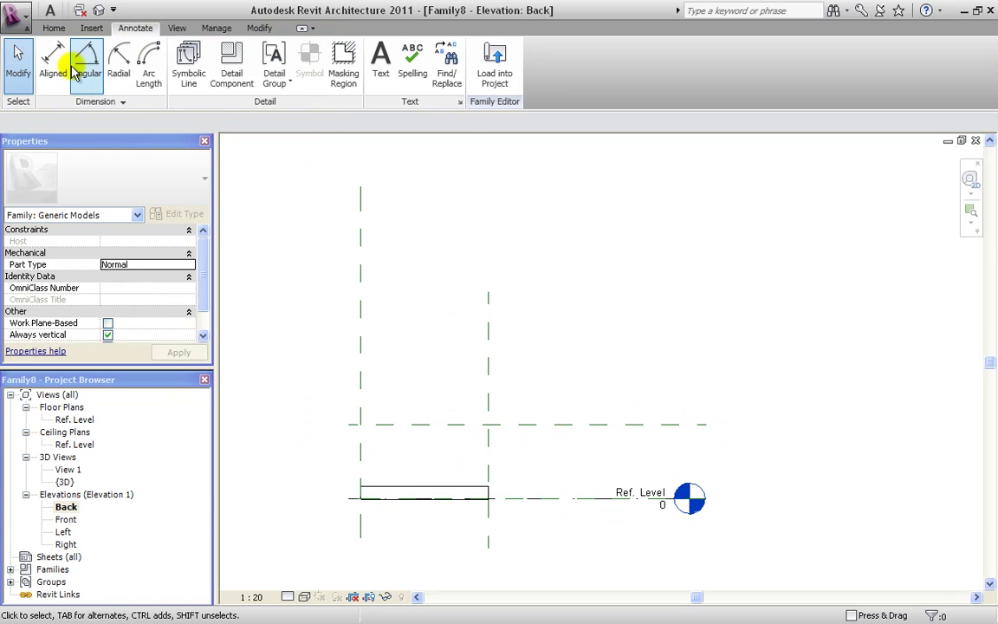
pyautogui.click(52, 61)
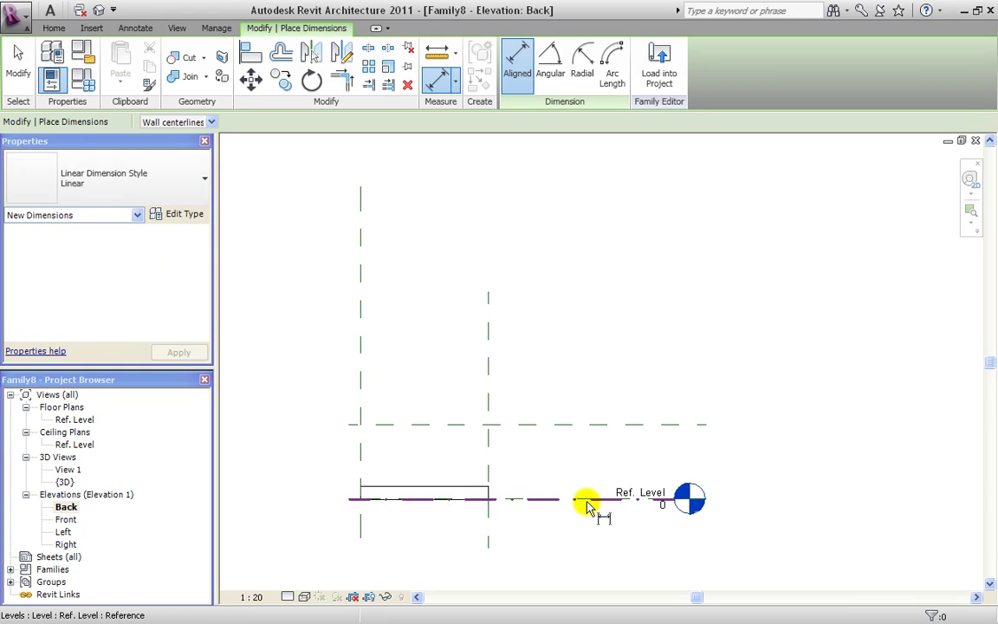
pyautogui.click(577, 425)
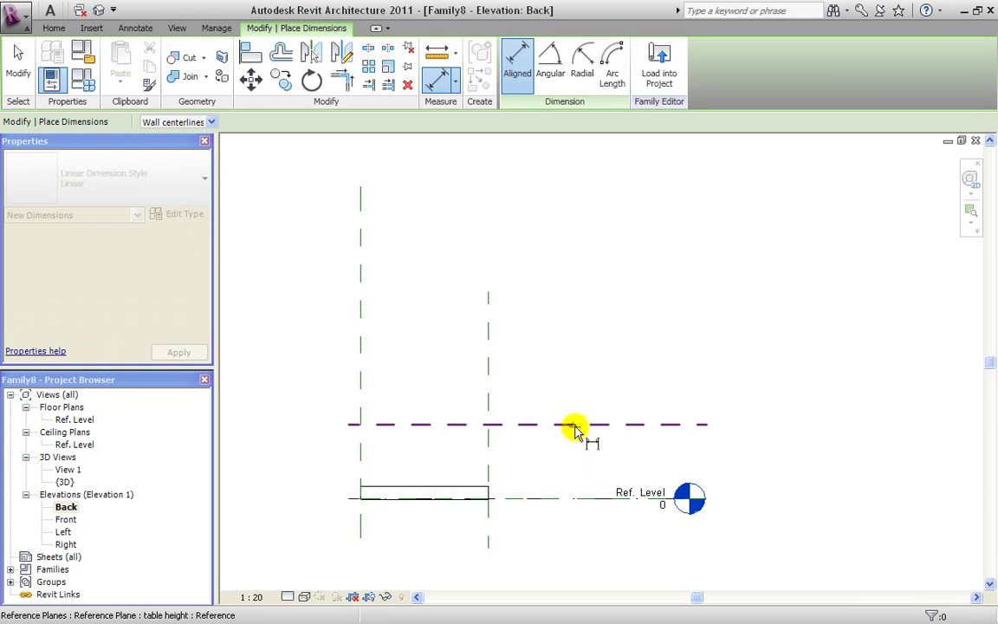
pyautogui.click(577, 501)
pyautogui.click(577, 539)
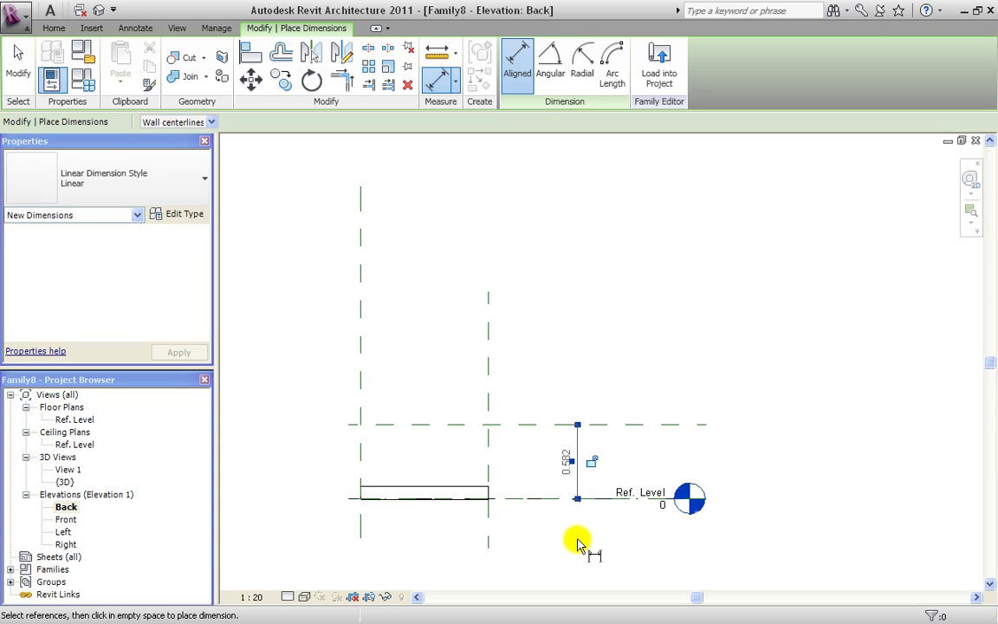
pyautogui.press('Escape')
pyautogui.press('Escape')
# Label the vertical dimension with a new family type parameter named "height", grouped under Dimensions
pyautogui.click(569, 465)
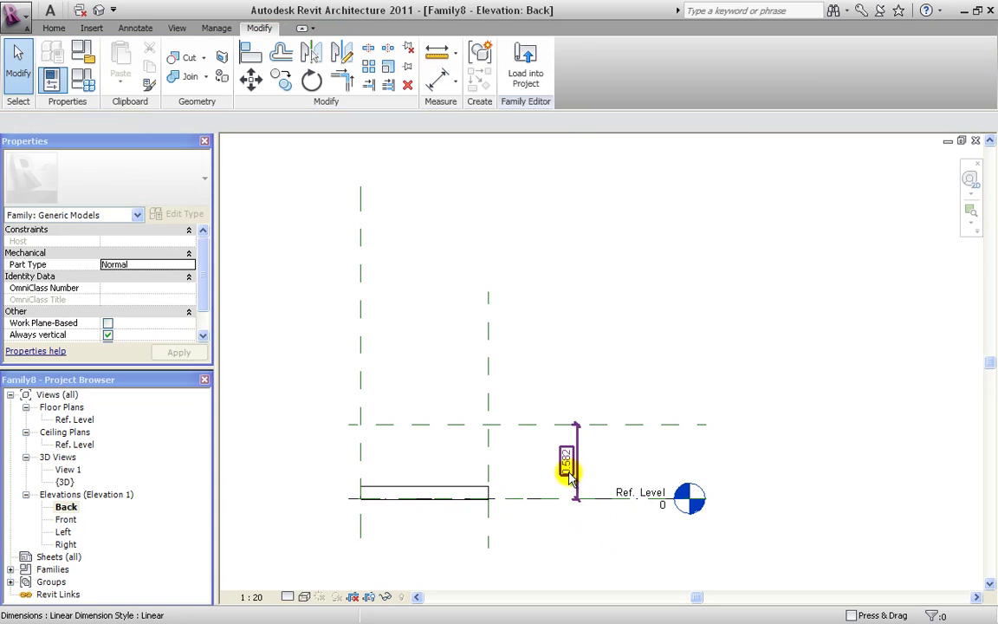
pyautogui.click(403, 122)
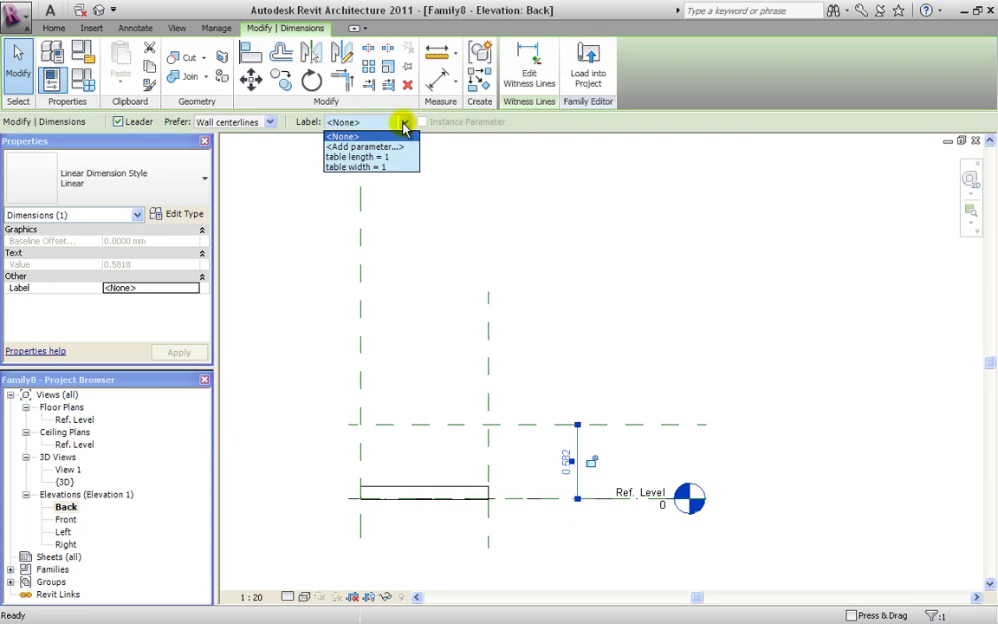
pyautogui.click(385, 147)
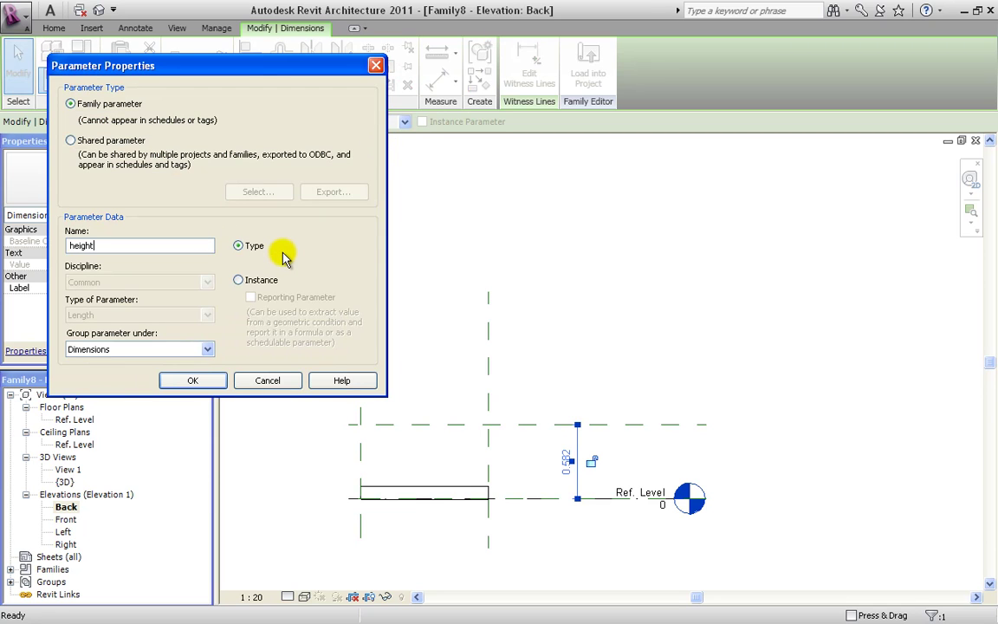
pyautogui.click(192, 381)
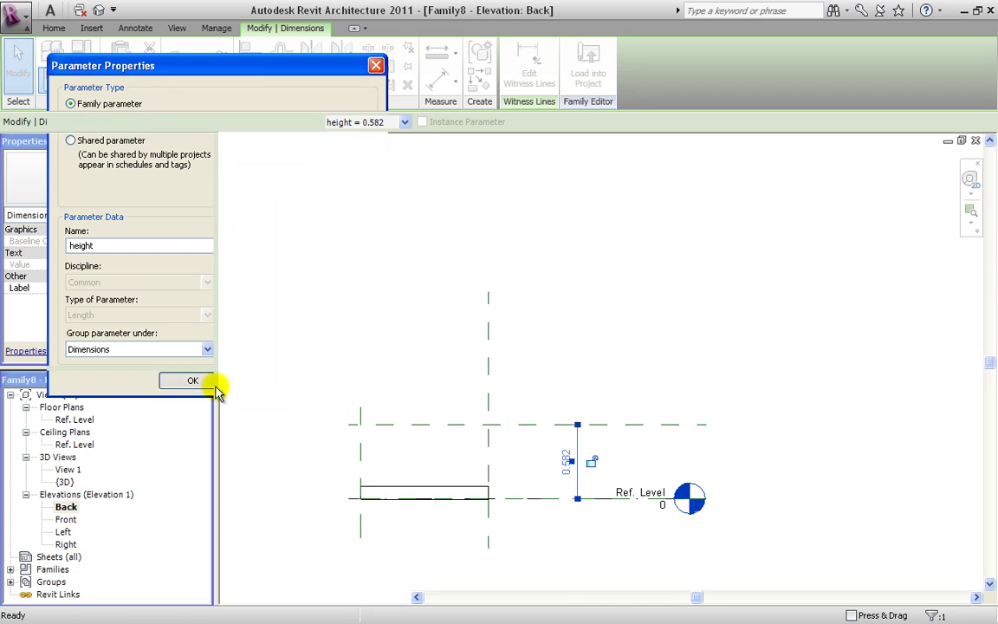
pyautogui.click(588, 513)
# Set the height parameter to 0.9 in the family types and apply it
pyautogui.click(569, 459)
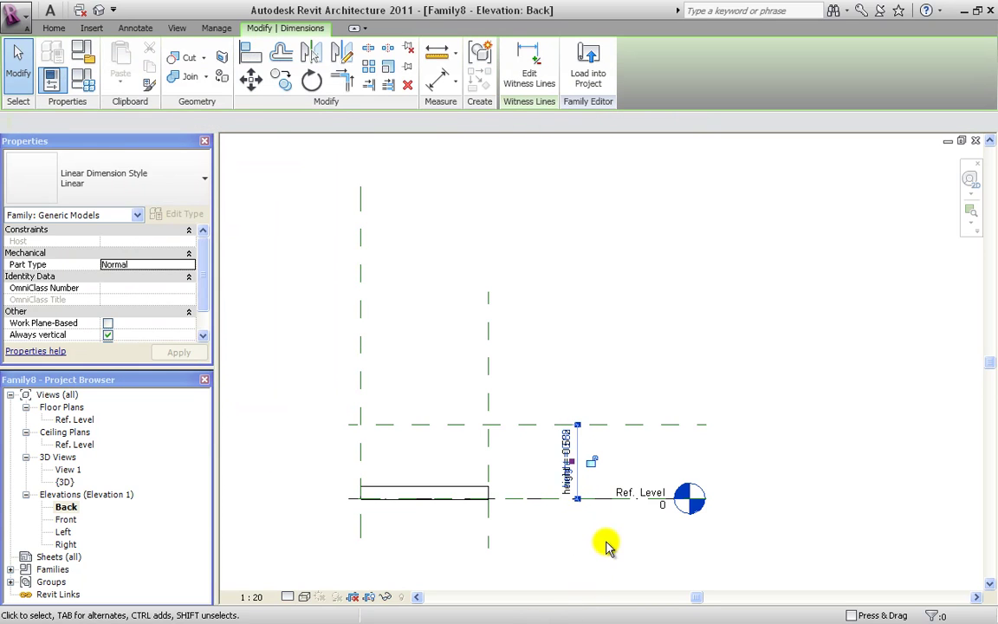
pyautogui.click(586, 465)
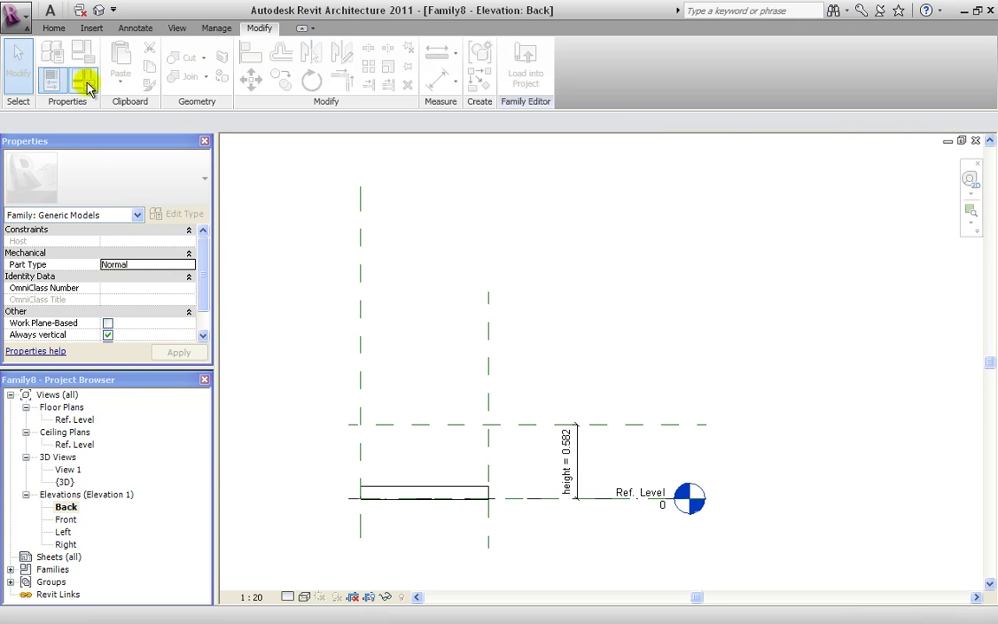
pyautogui.click(85, 83)
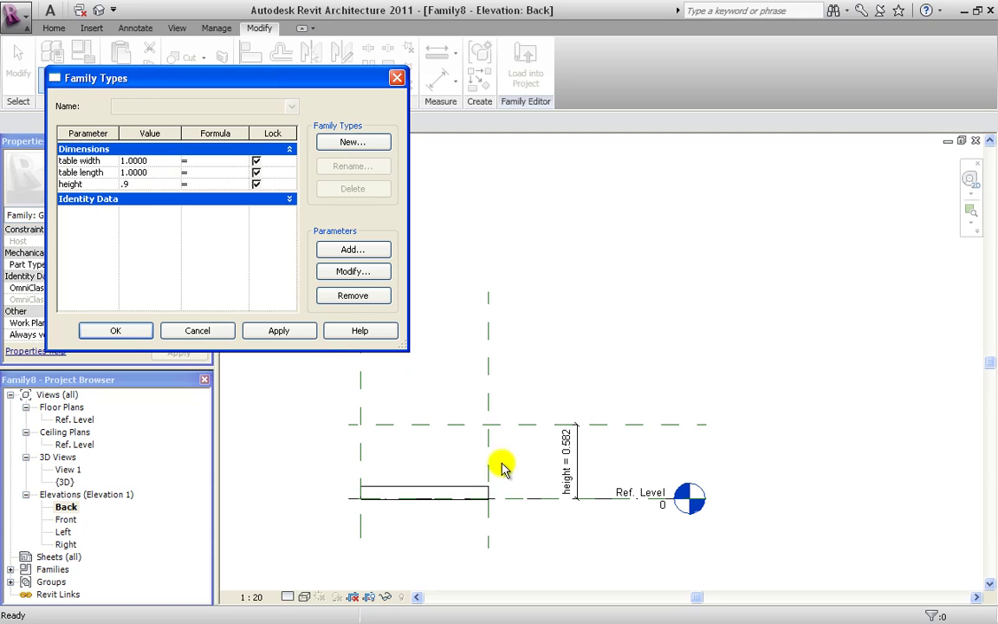
pyautogui.click(281, 331)
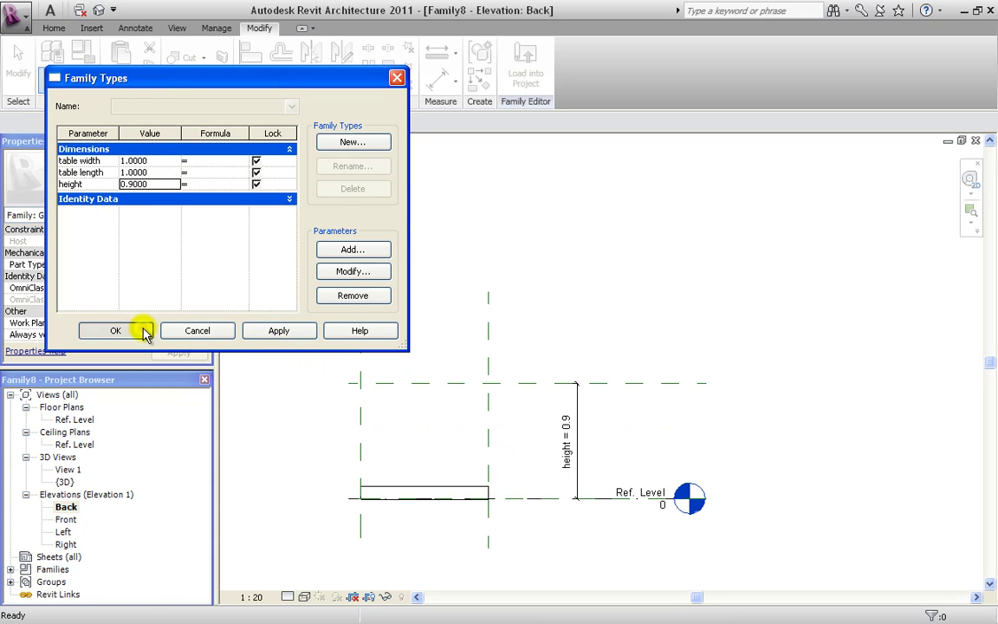
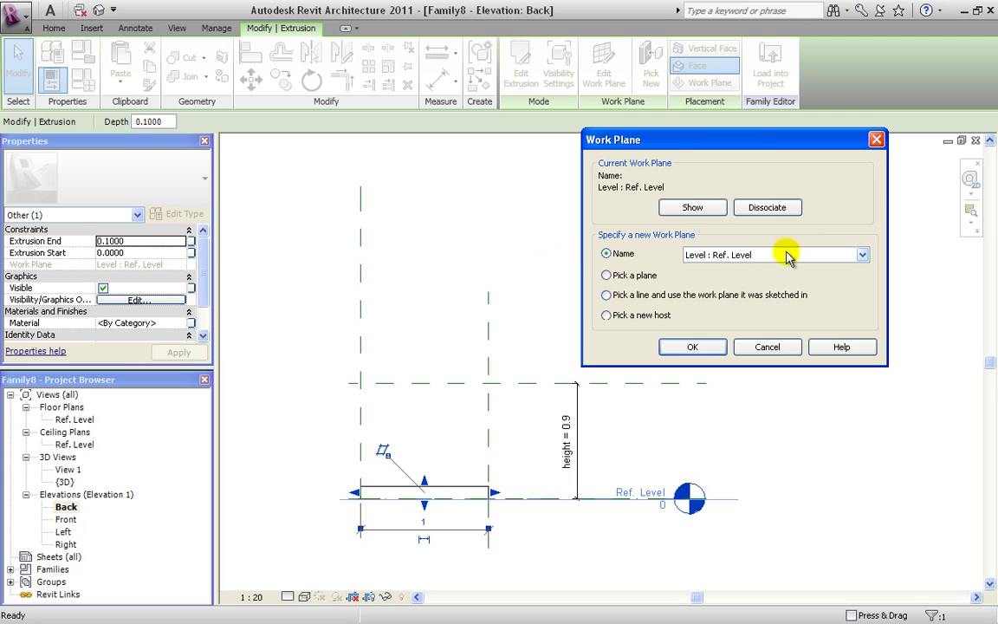
# Change the tabletop extrusion's work plane to the reference plane "table height"
pyautogui.click(775, 280)
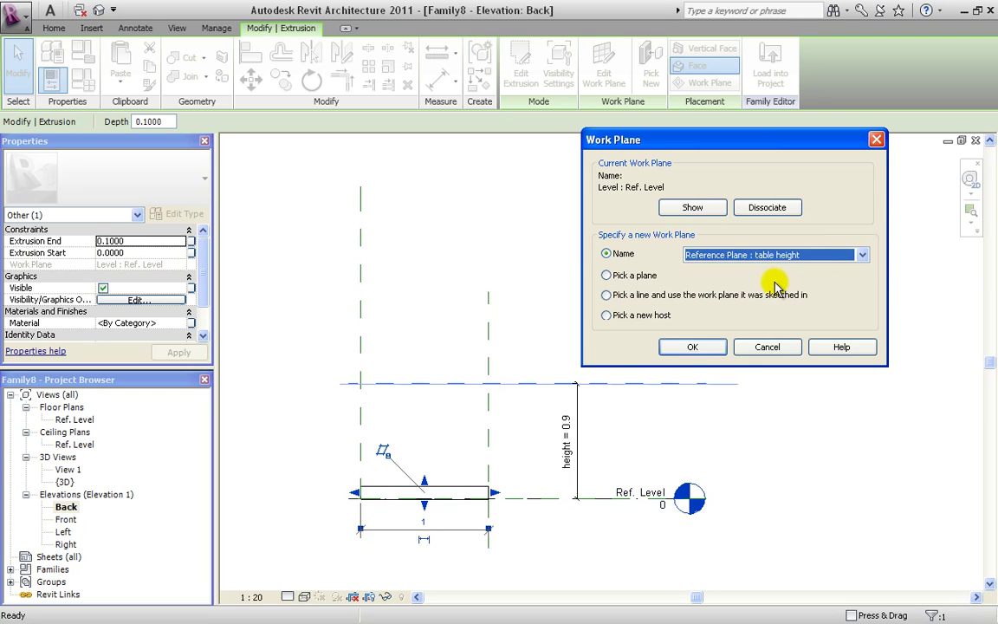
pyautogui.click(702, 346)
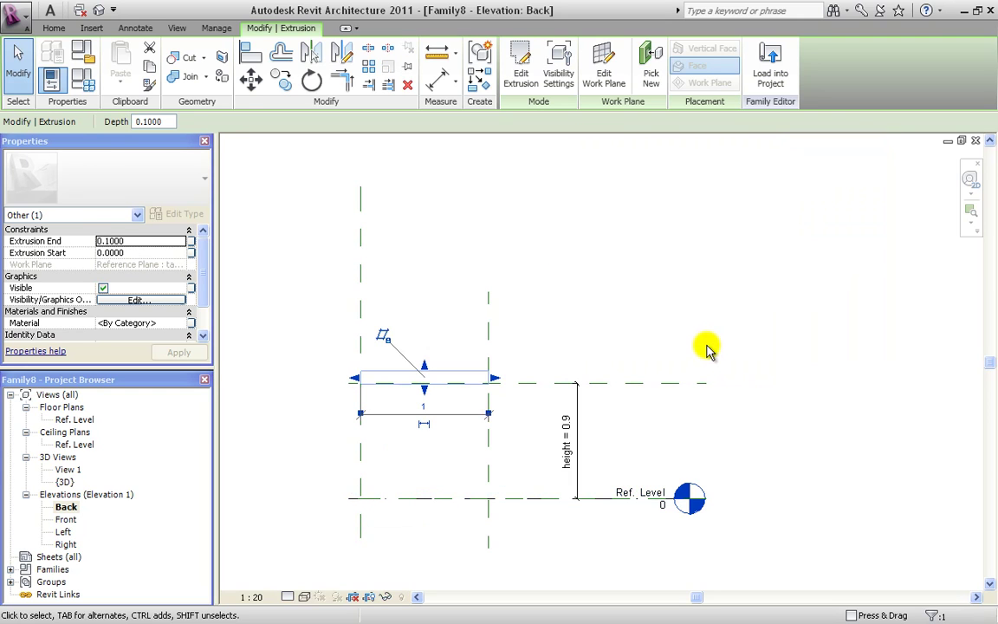
pyautogui.click(706, 350)
pyautogui.scroll(-1, 461, 460)
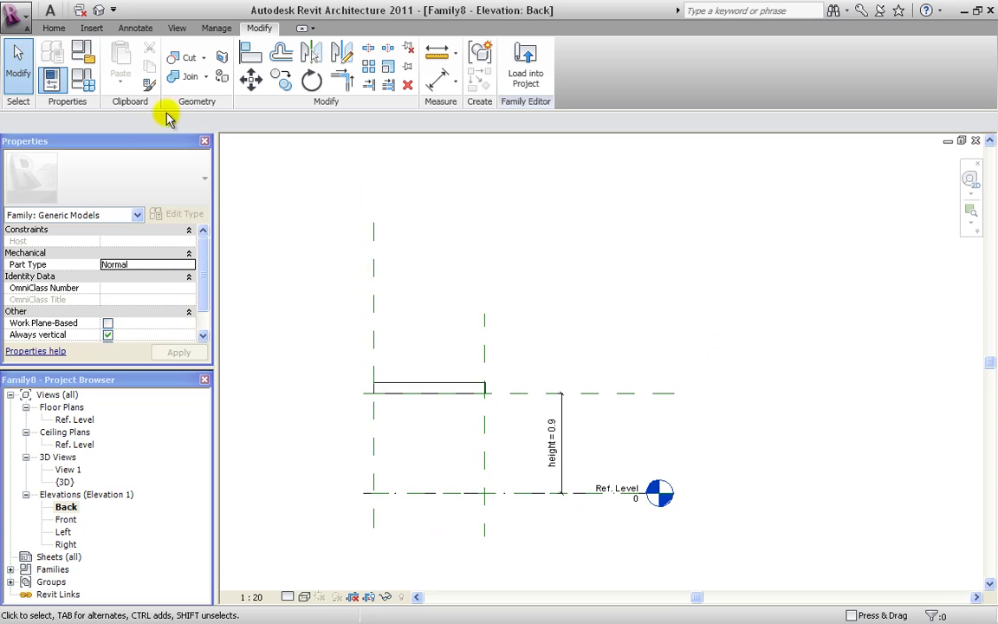
# Inspect the raised tabletop in the default 3D view
pyautogui.click(99, 12)
pyautogui.scroll(-3, 586, 350)
pyautogui.scroll(1, 581, 251)
# In the Ref. Level floor plan, add four reference planes offset 0.1 inward from the tabletop's edge reference planes
pyautogui.doubleClick(76, 420)
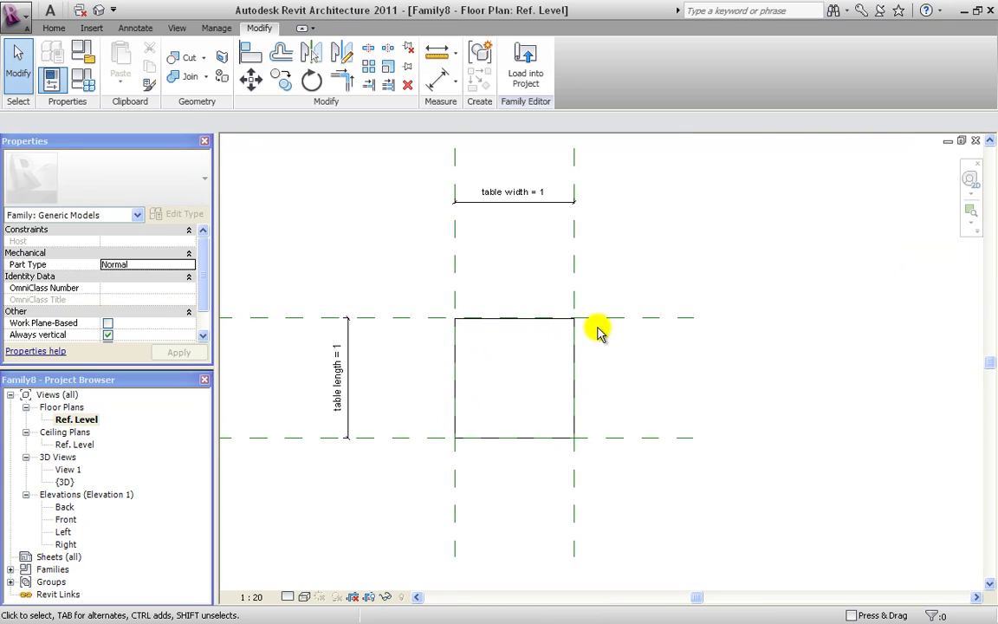
pyautogui.moveTo(554, 332); pyautogui.dragTo(555, 338, button='middle')
pyautogui.click(54, 27)
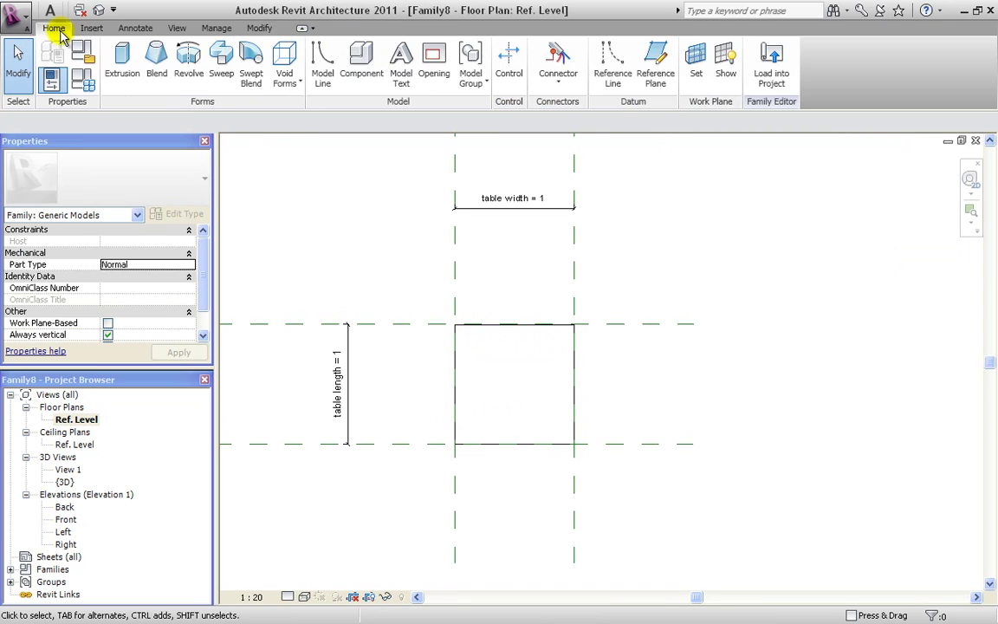
pyautogui.click(656, 69)
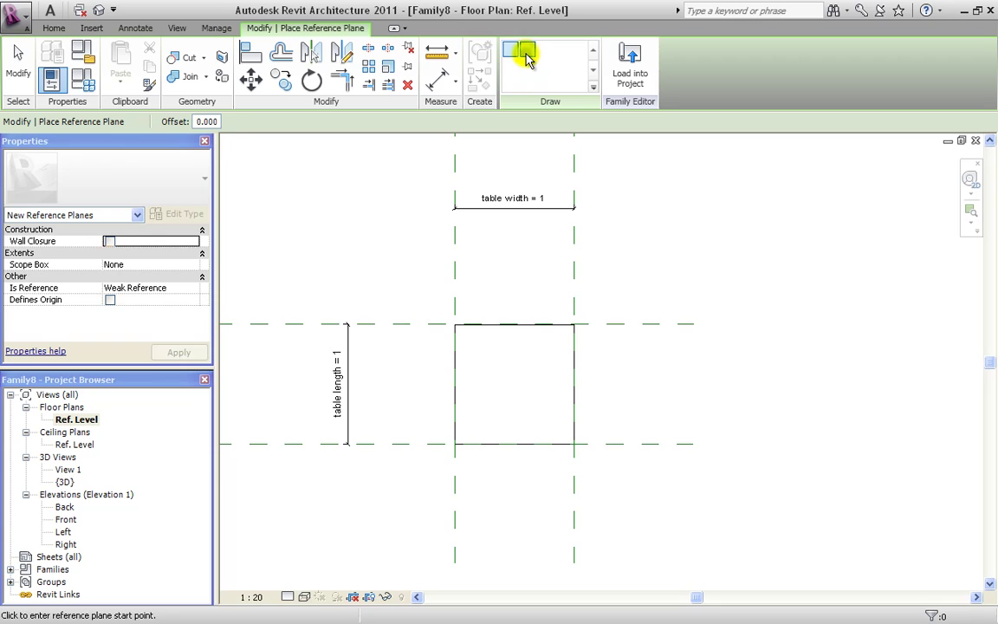
pyautogui.click(526, 54)
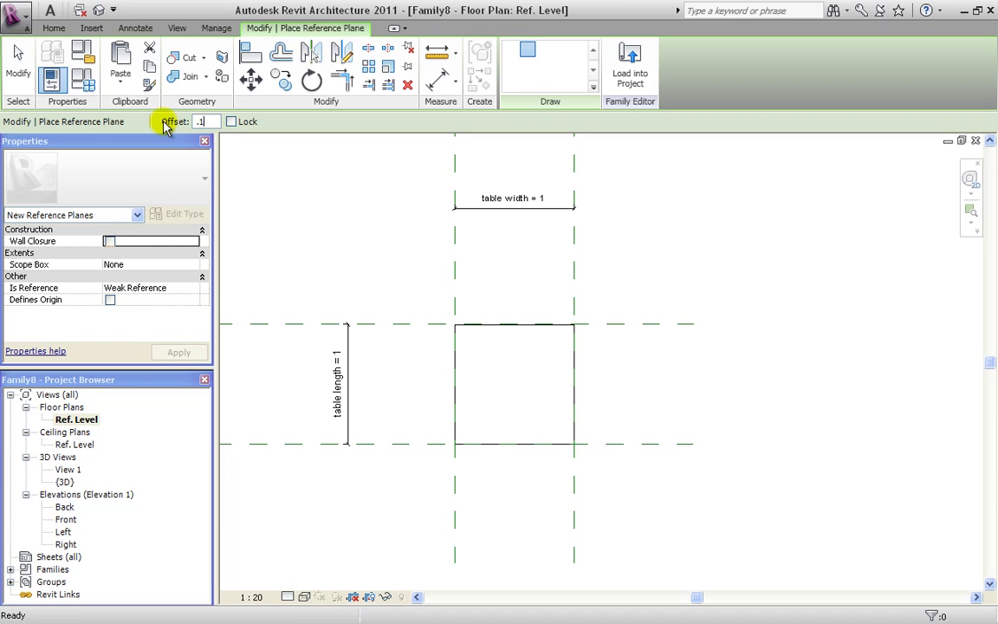
pyautogui.click(419, 327)
pyautogui.click(413, 442)
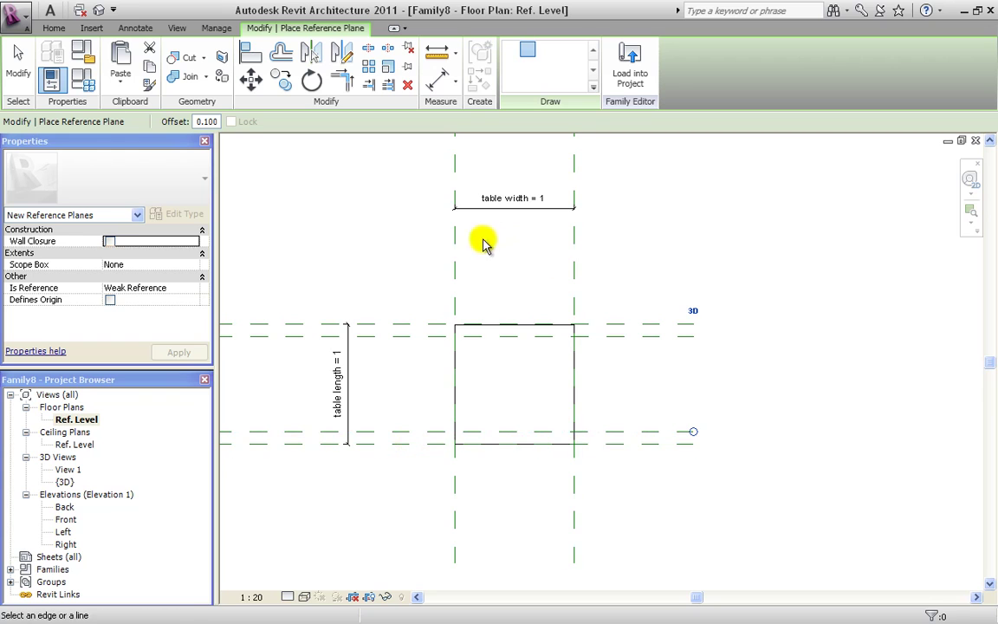
pyautogui.click(457, 247)
pyautogui.click(573, 262)
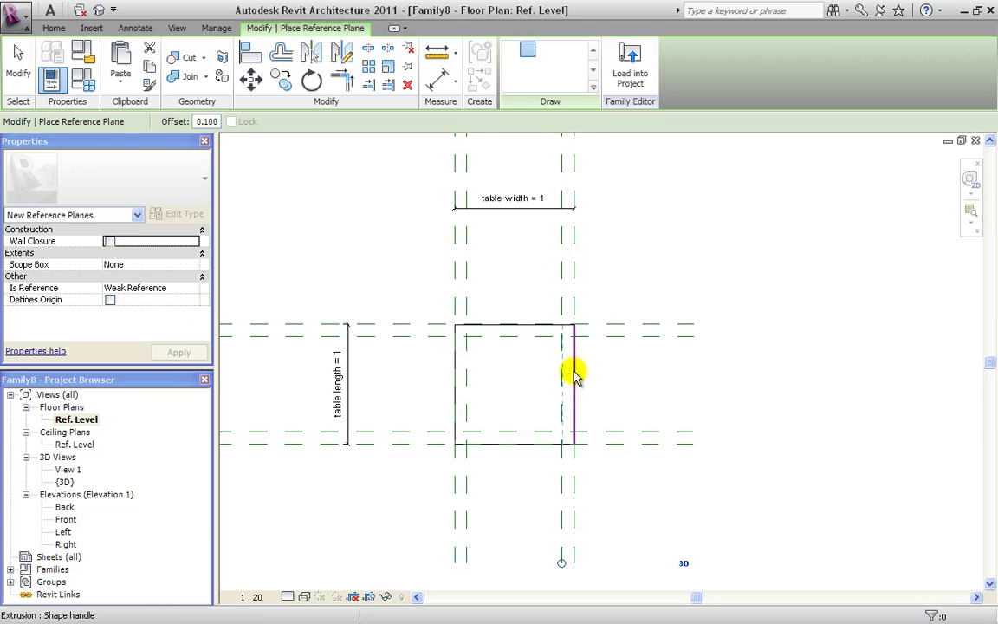
pyautogui.press('Escape')
pyautogui.press('Escape')
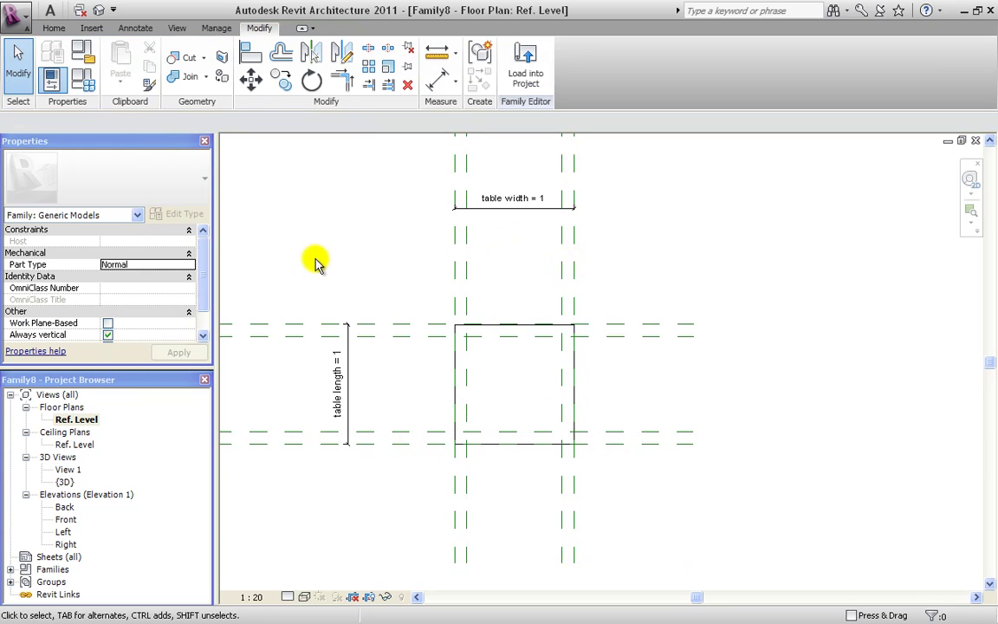
# Add aligned dimensions between each tabletop edge reference plane and its inner offset plane, on all four sides
pyautogui.click(135, 28)
pyautogui.click(48, 59)
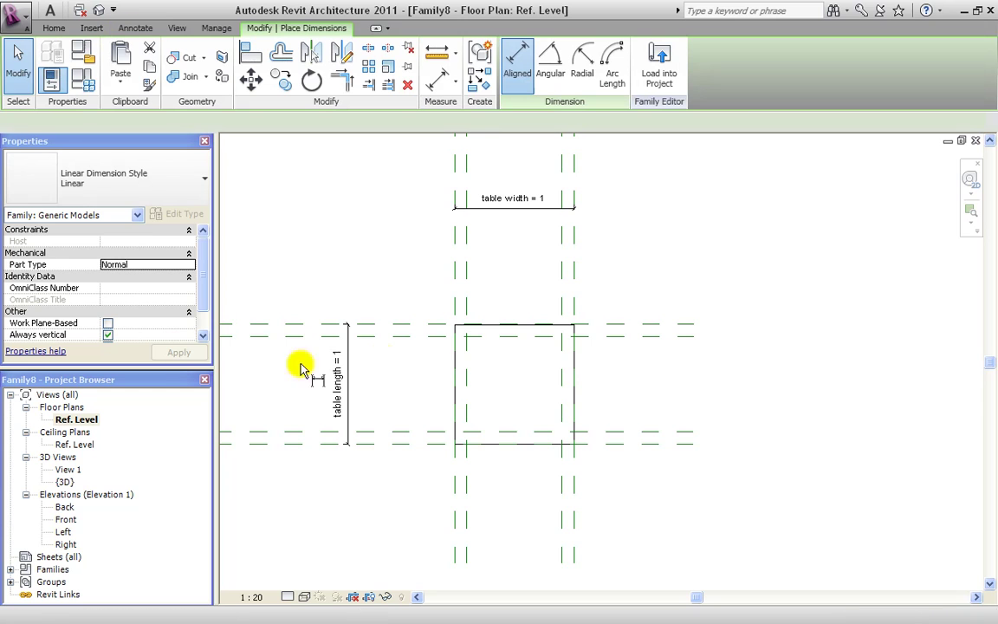
pyautogui.click(408, 329)
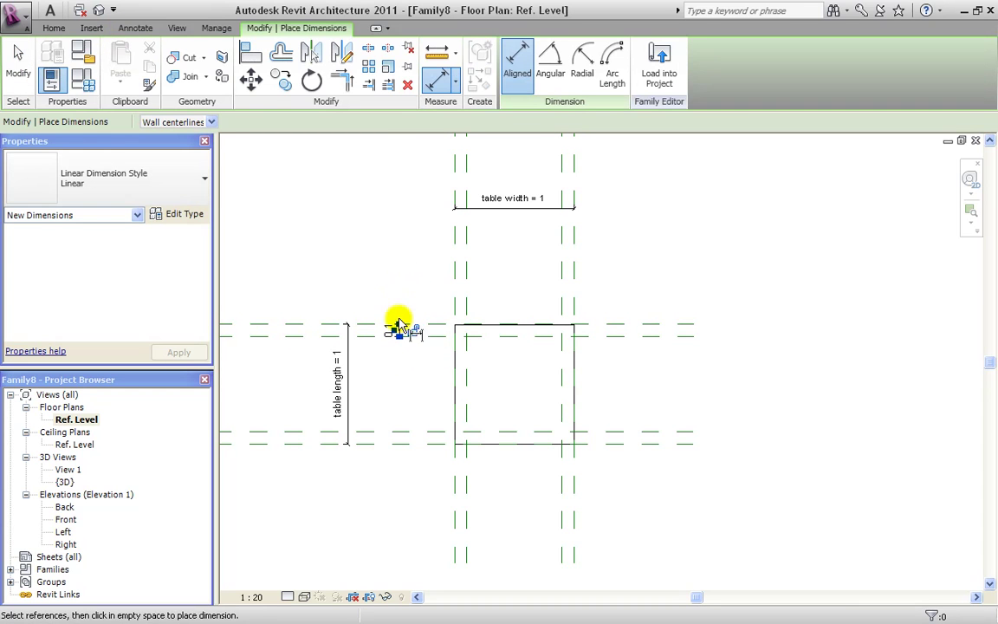
pyautogui.click(398, 295)
pyautogui.click(460, 278)
pyautogui.click(489, 290)
pyautogui.click(565, 279)
pyautogui.click(571, 279)
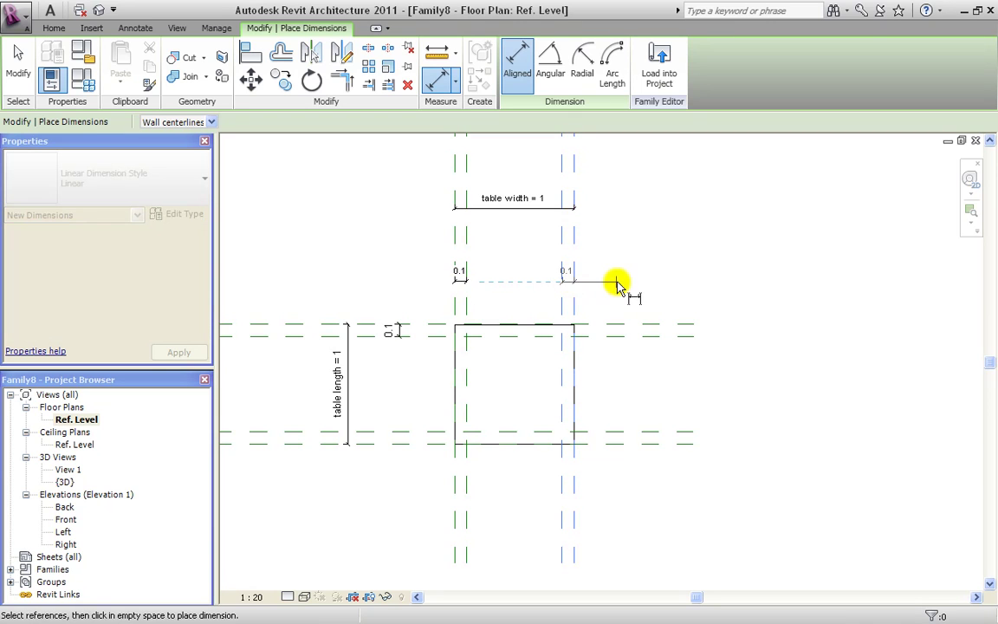
pyautogui.click(403, 450)
pyautogui.click(401, 440)
pyautogui.click(463, 507)
pyautogui.press('Escape')
pyautogui.press('Escape')
# Label the upper vertical offset dimension with a new family type parameter named "legs width", grouped under Dimensions
pyautogui.scroll(3, 464, 356)
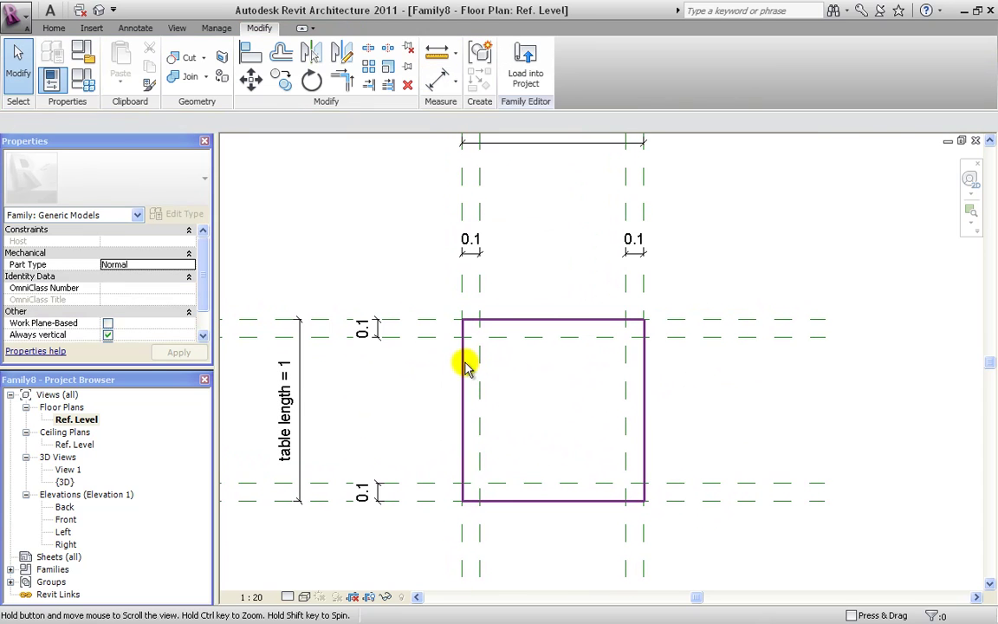
pyautogui.click(364, 331)
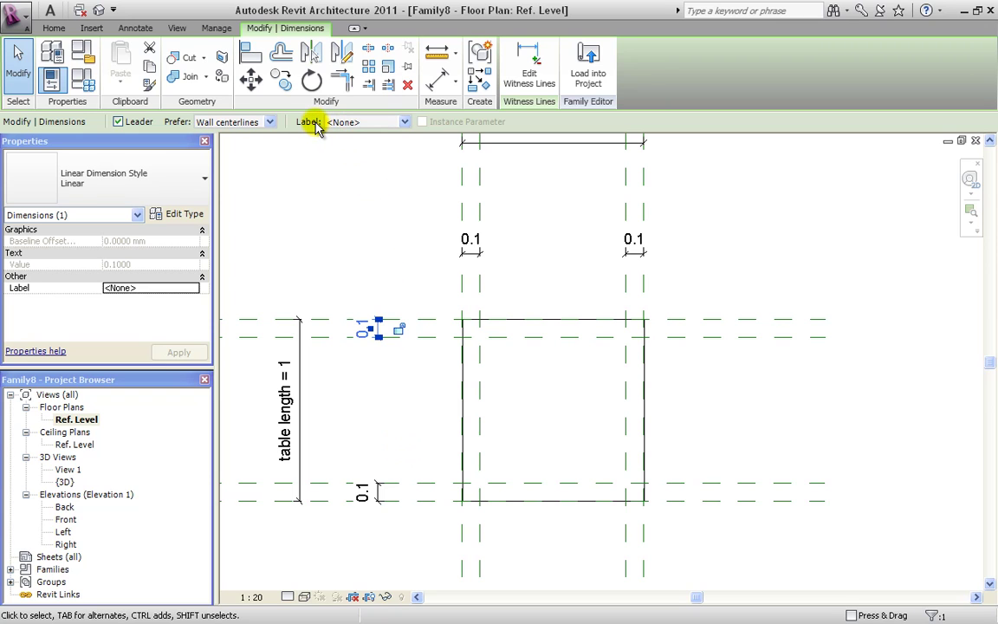
pyautogui.click(403, 122)
pyautogui.click(388, 147)
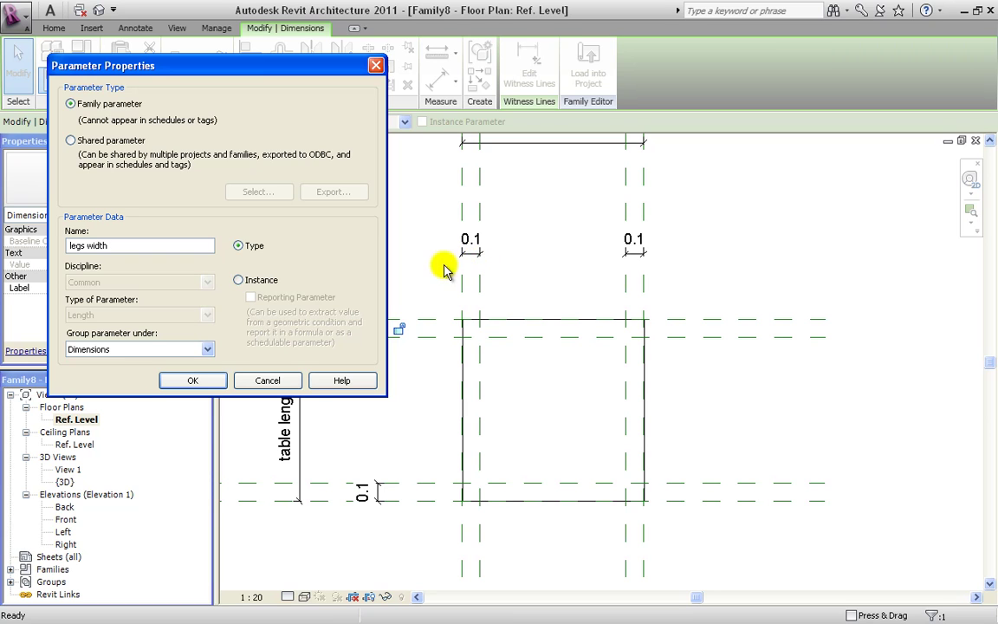
pyautogui.click(211, 384)
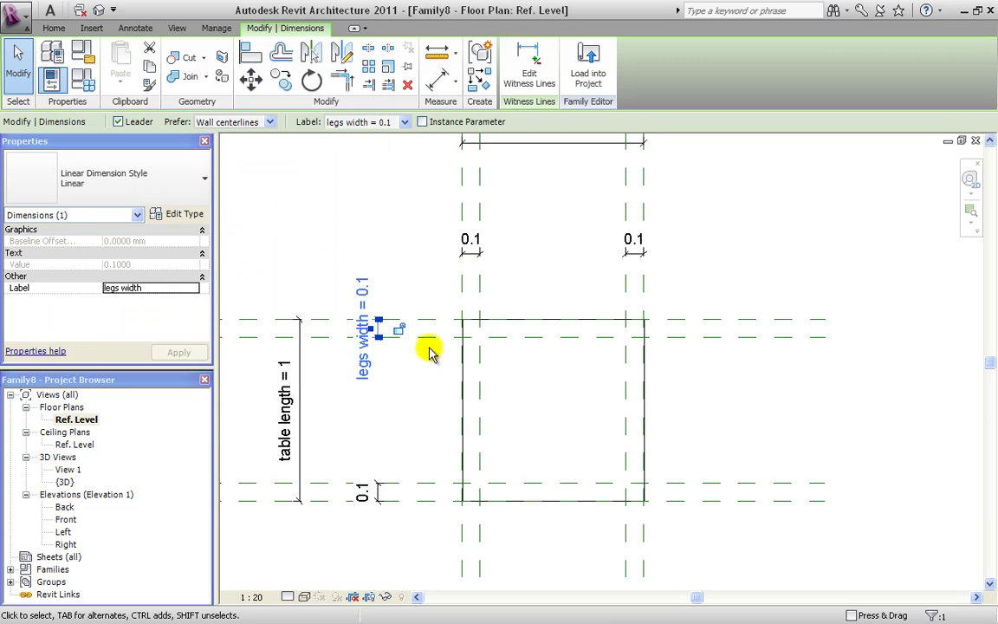
pyautogui.click(419, 388)
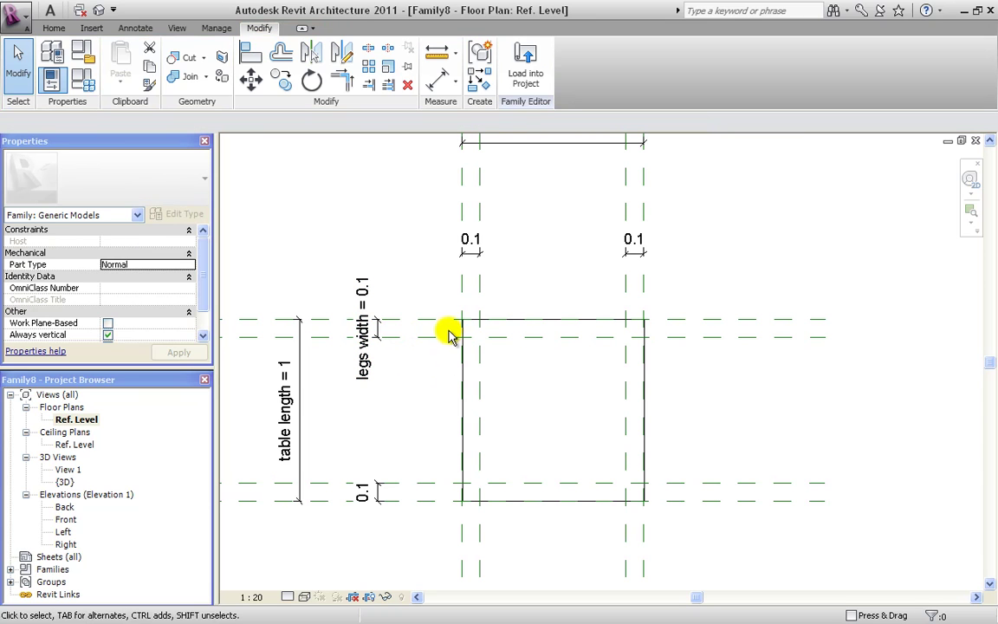
# Label the two horizontal offset dimensions above the tabletop with the legs width parameter
pyautogui.click(472, 261)
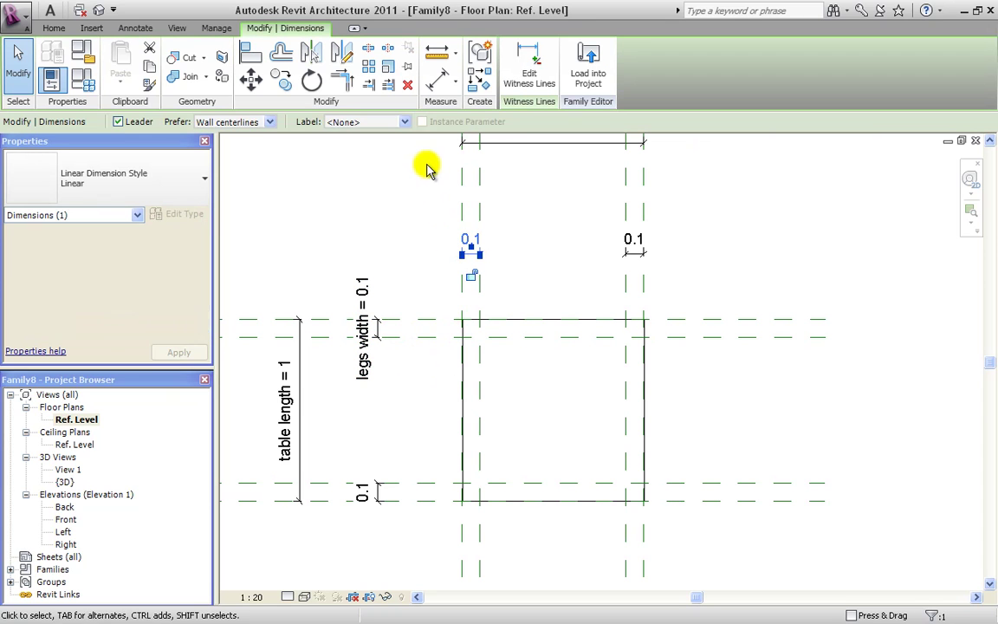
pyautogui.click(404, 122)
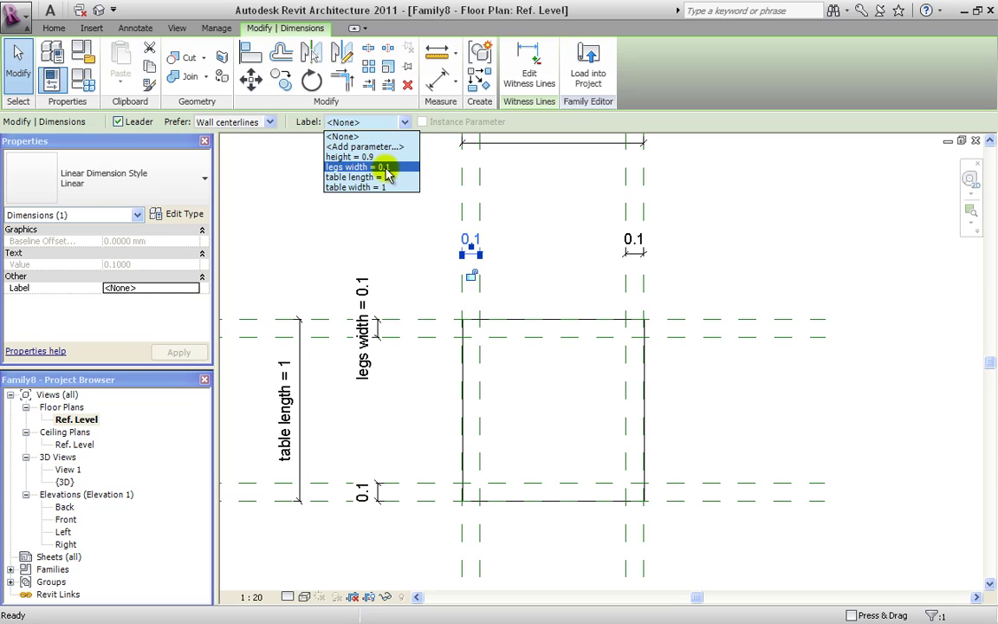
pyautogui.click(384, 173)
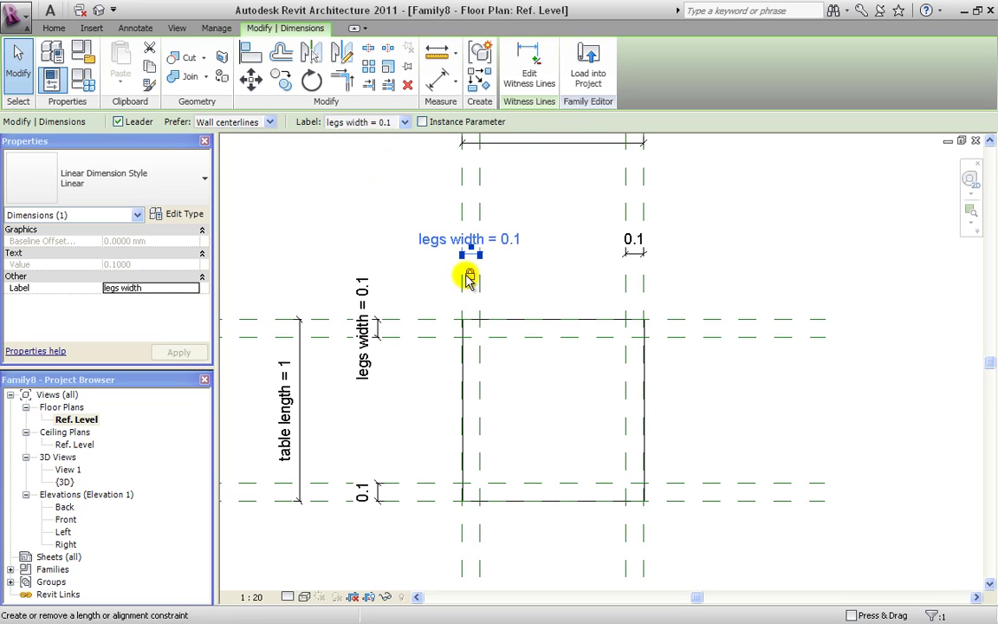
pyautogui.press('Escape')
pyautogui.click(634, 248)
pyautogui.click(377, 124)
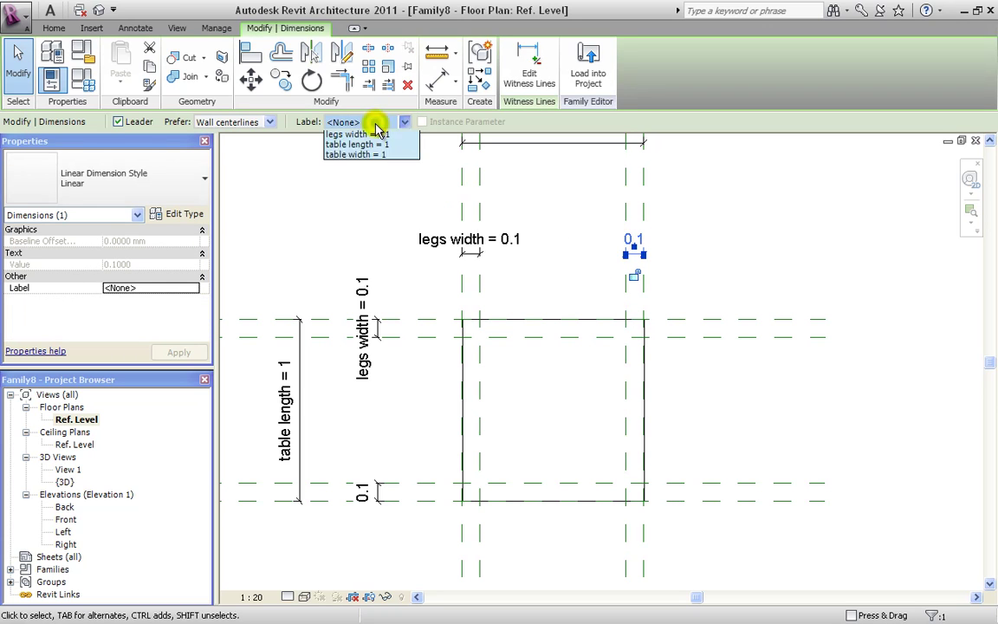
pyautogui.click(364, 162)
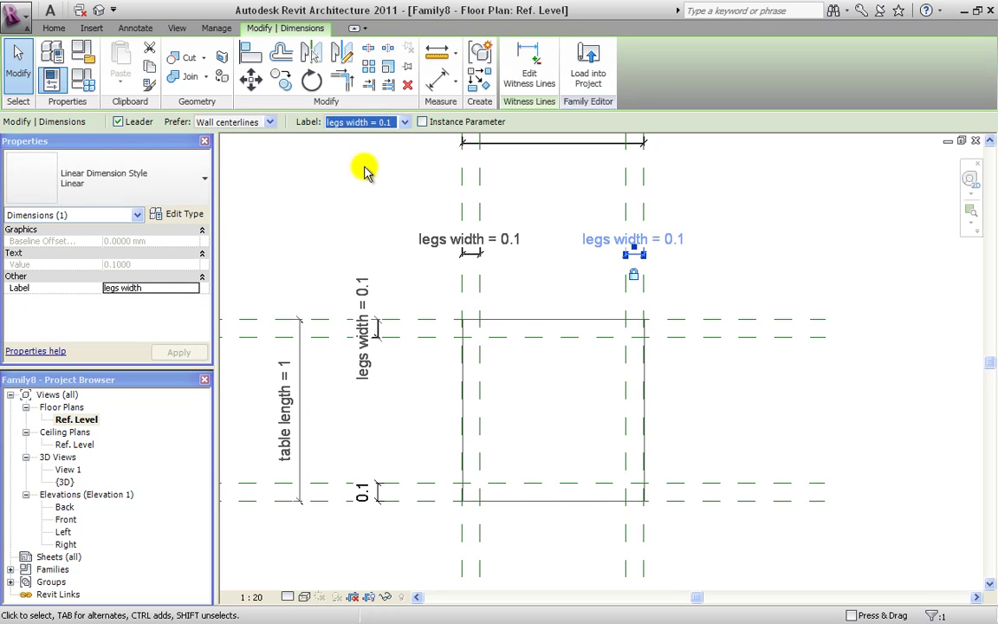
pyautogui.press('Escape')
# Label the lower vertical offset dimension with the legs width parameter
pyautogui.click(374, 493)
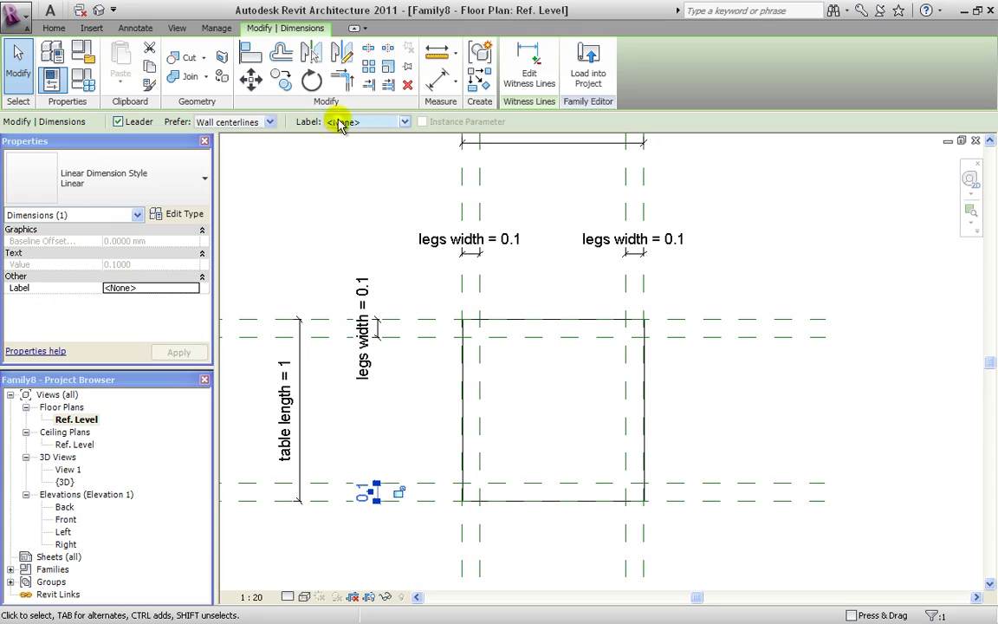
pyautogui.click(340, 124)
pyautogui.click(357, 166)
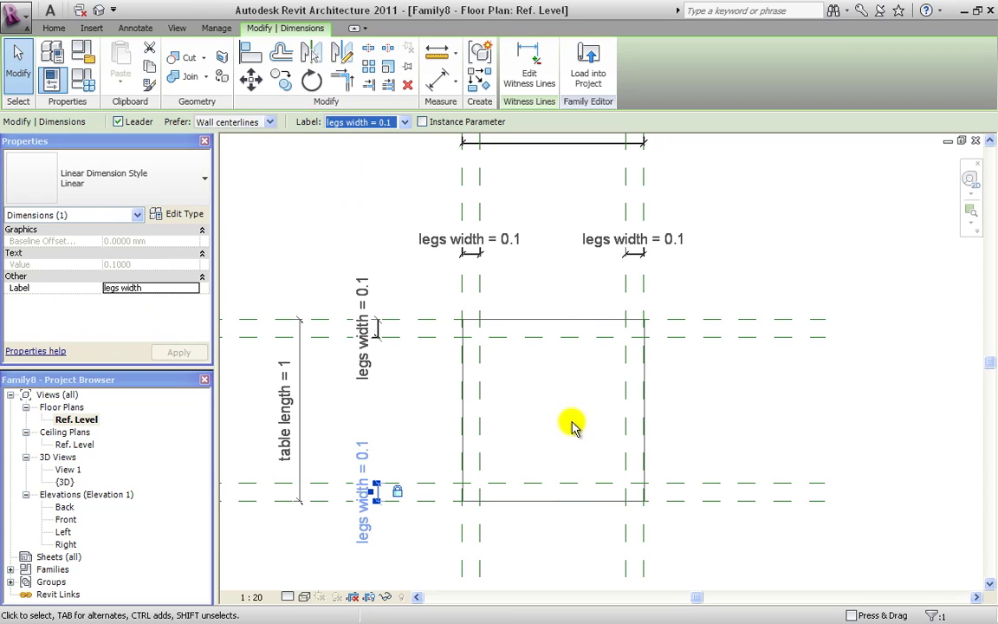
pyautogui.press('Down')
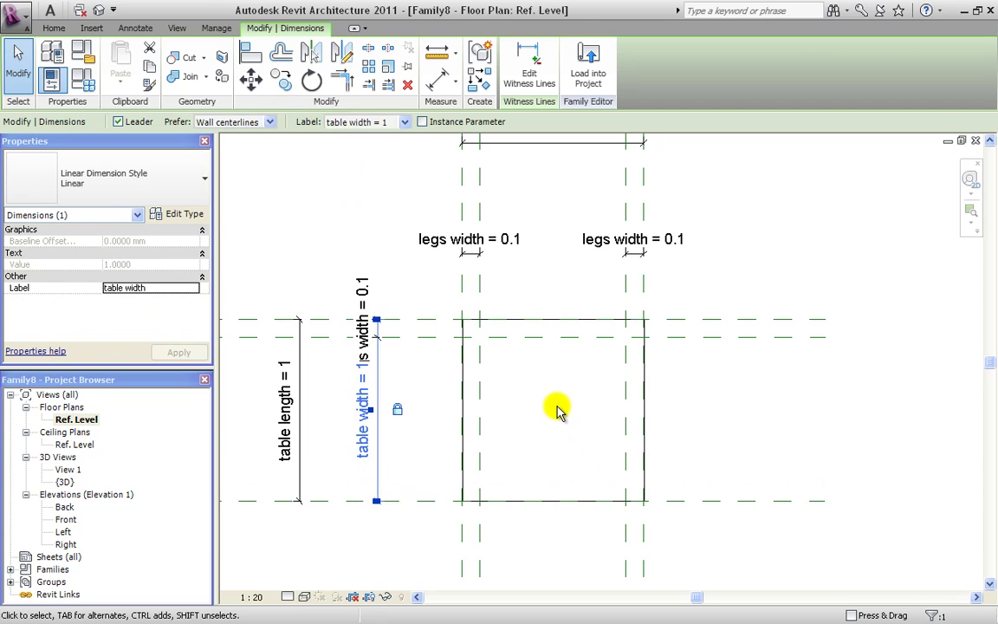
pyautogui.click(558, 410)
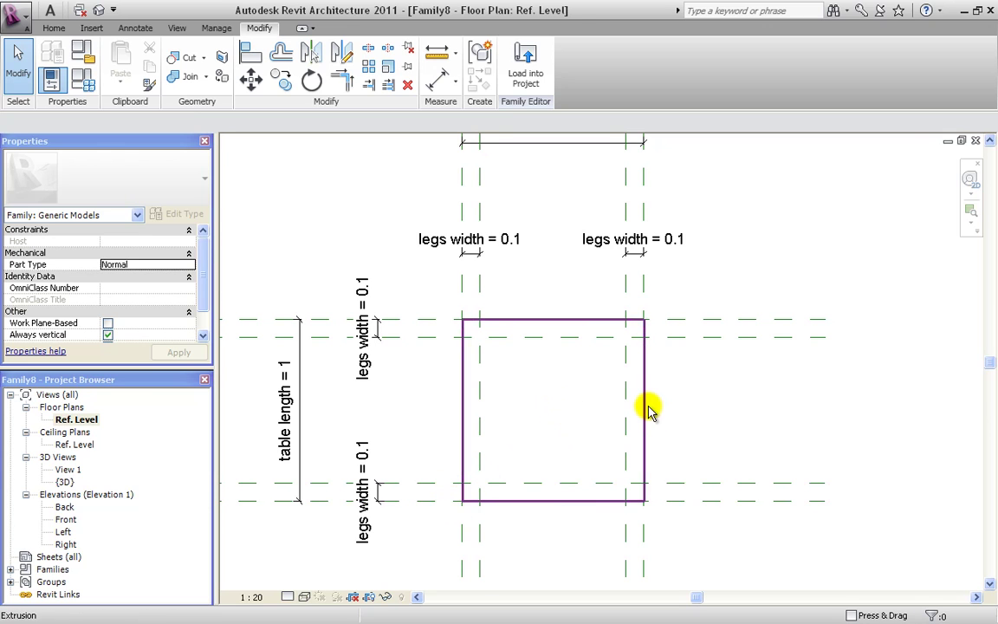
# Test the legs width parameter at 0.2 in the family types and restore it to 0.1
pyautogui.scroll(-1, 648, 407)
pyautogui.click(82, 78)
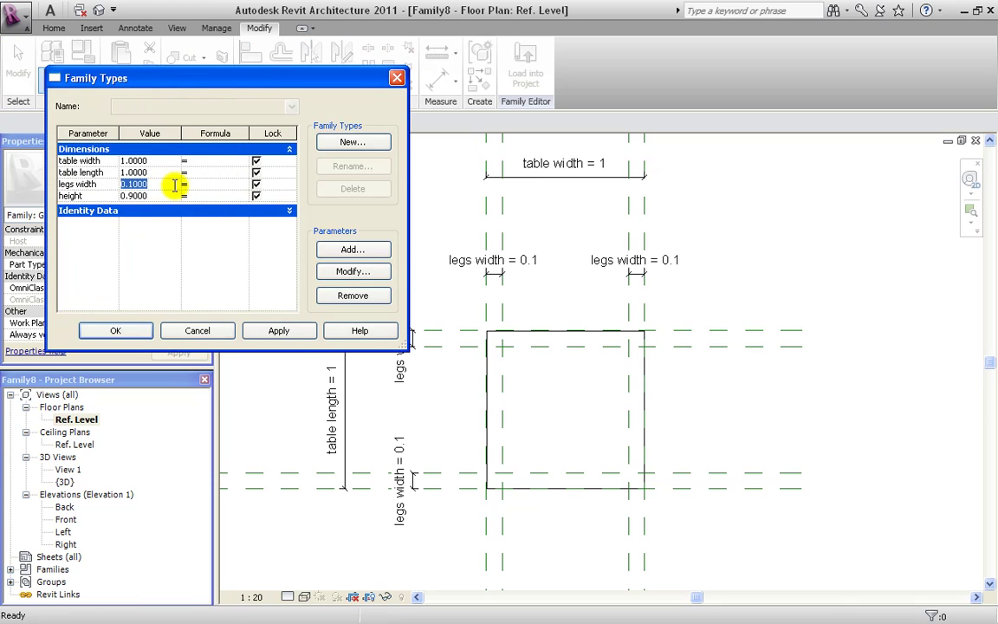
pyautogui.click(303, 330)
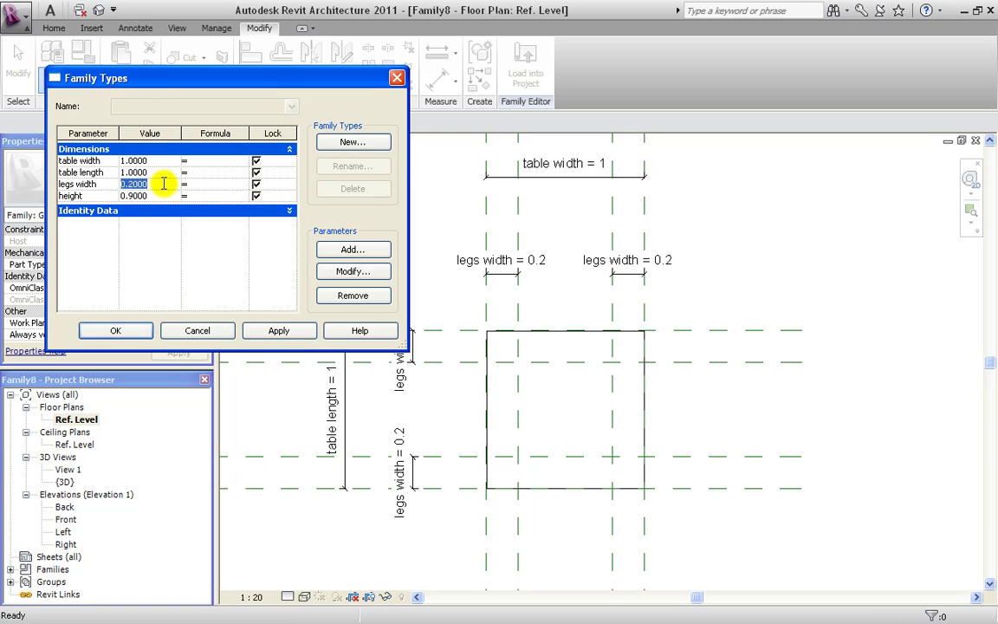
pyautogui.click(115, 332)
# Start an extrusion and pick locked sketch lines on the four reference planes around the tabletop's upper-left corner
pyautogui.scroll(-3, 516, 430)
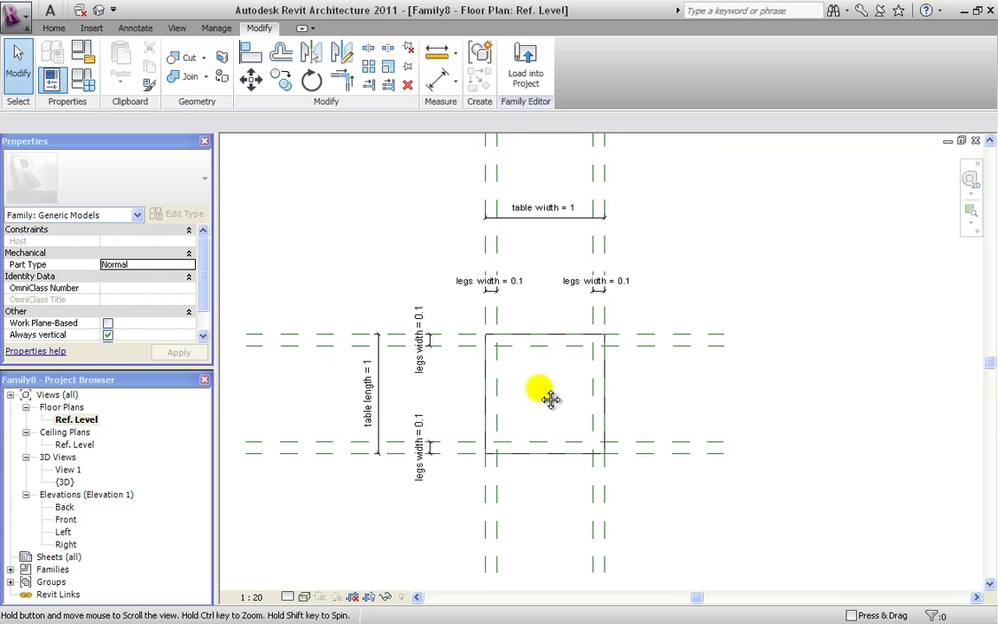
pyautogui.click(54, 28)
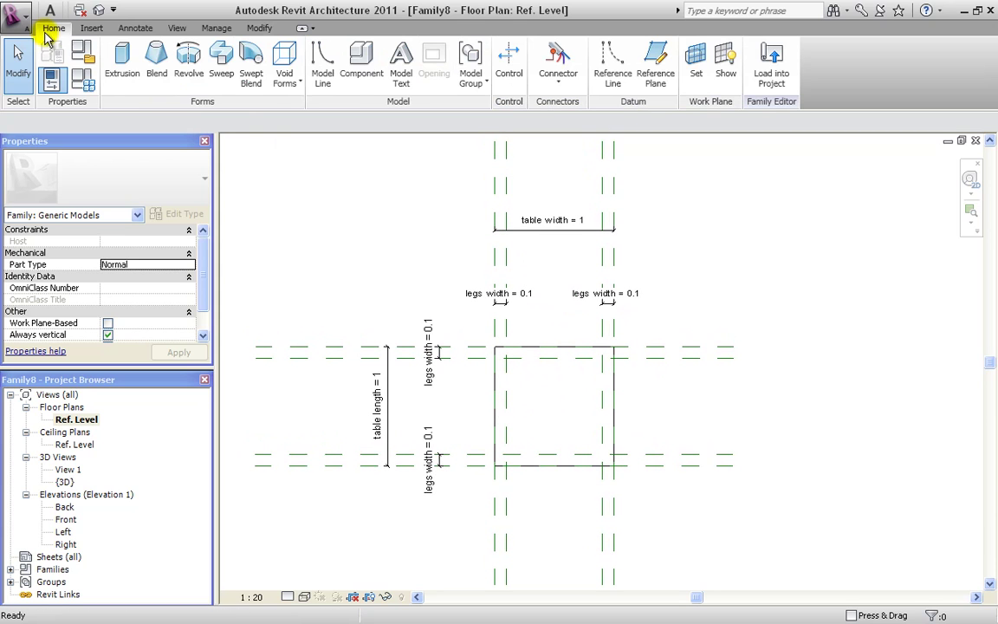
pyautogui.click(122, 62)
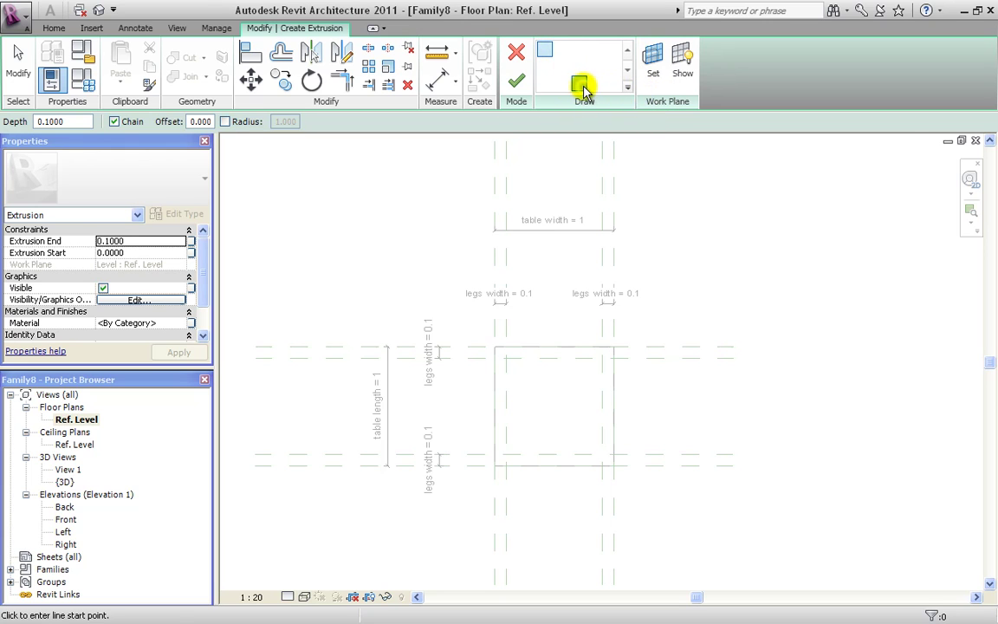
pyautogui.click(580, 85)
pyautogui.scroll(5, 515, 359)
pyautogui.click(431, 260)
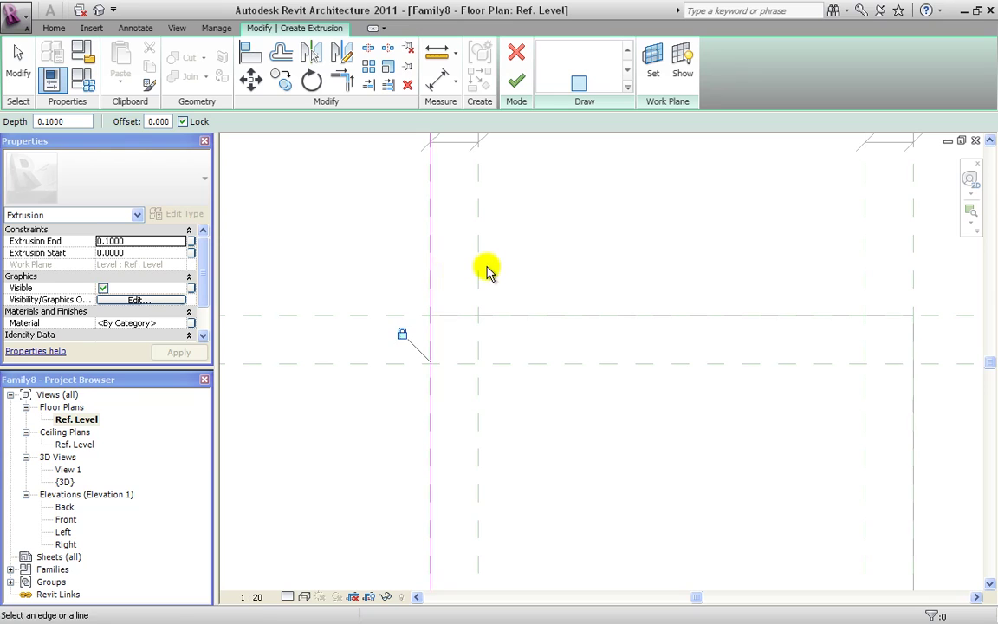
pyautogui.click(478, 225)
pyautogui.click(347, 316)
pyautogui.click(359, 363)
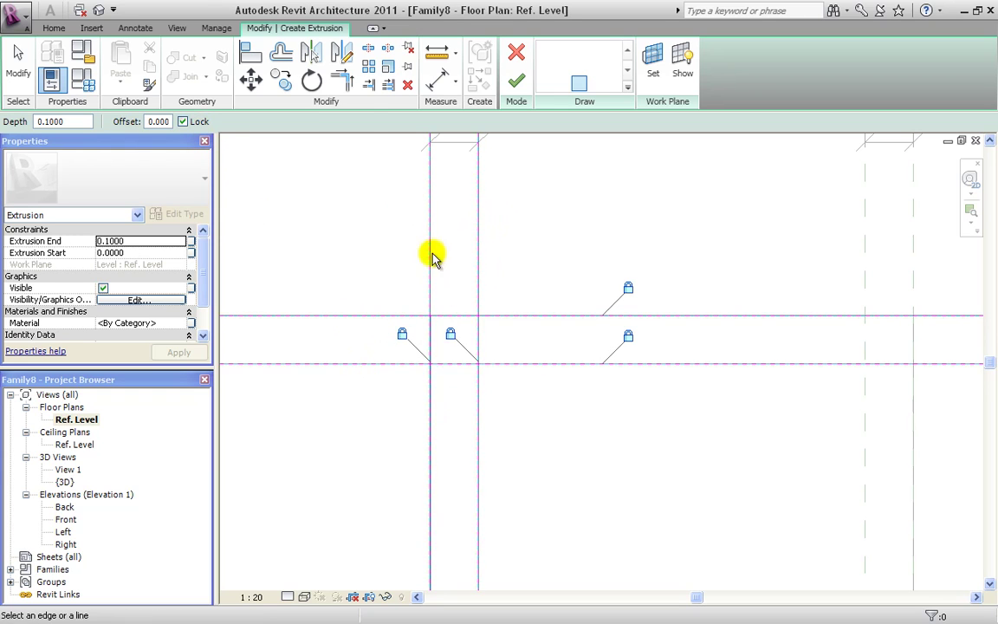
# Trim the picked sketch lines to corners, leaving a closed square leg outline at the tabletop's upper-left corner
pyautogui.click(345, 81)
pyautogui.click(435, 341)
pyautogui.click(446, 318)
pyautogui.click(459, 317)
pyautogui.click(479, 342)
pyautogui.click(478, 346)
pyautogui.click(463, 364)
pyautogui.scroll(-3, 338, 389)
pyautogui.press('Escape')
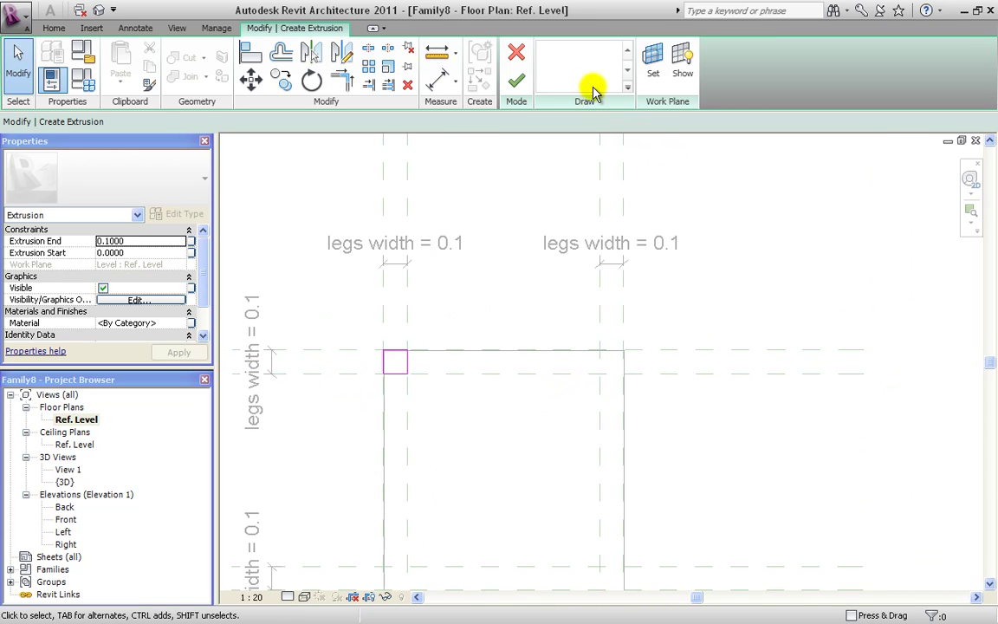
pyautogui.click(579, 83)
pyautogui.scroll(3, 604, 362)
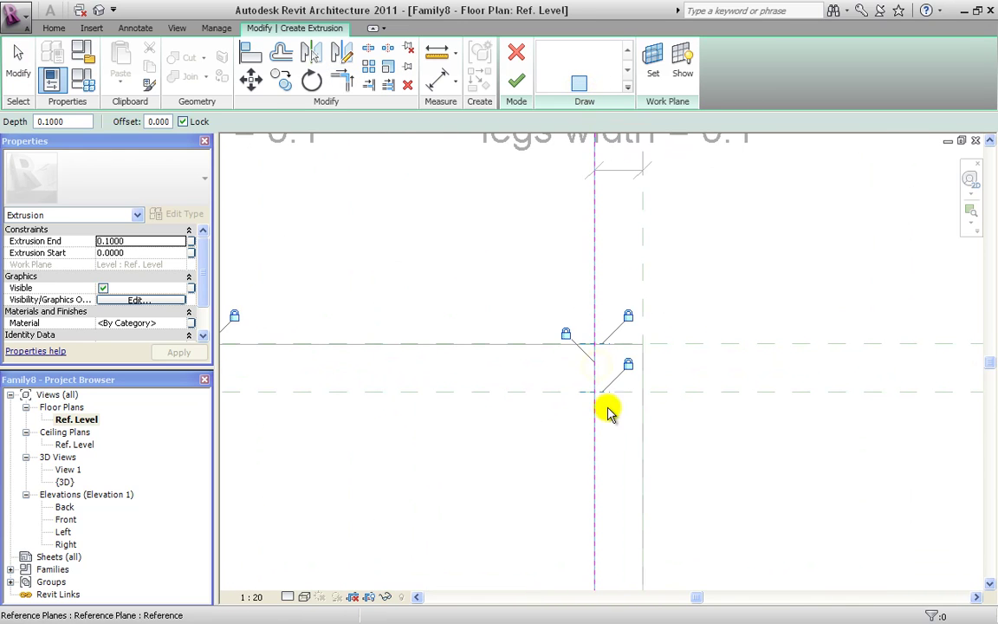
pyautogui.scroll(-2, 590, 424)
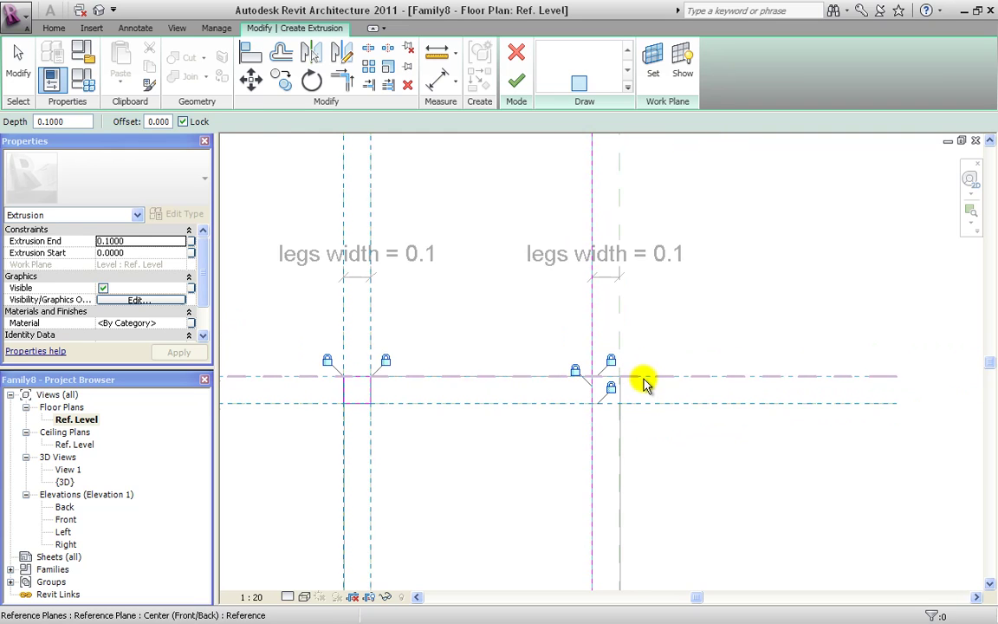
pyautogui.click(643, 379)
pyautogui.press('Escape')
pyautogui.press('Escape')
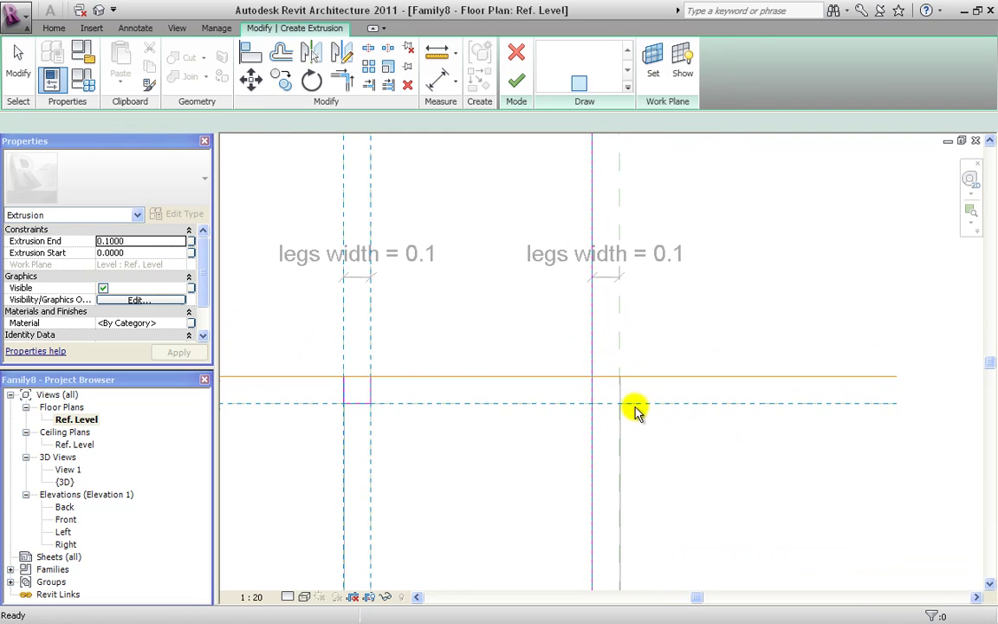
pyautogui.click(599, 387)
pyautogui.press('Delete')
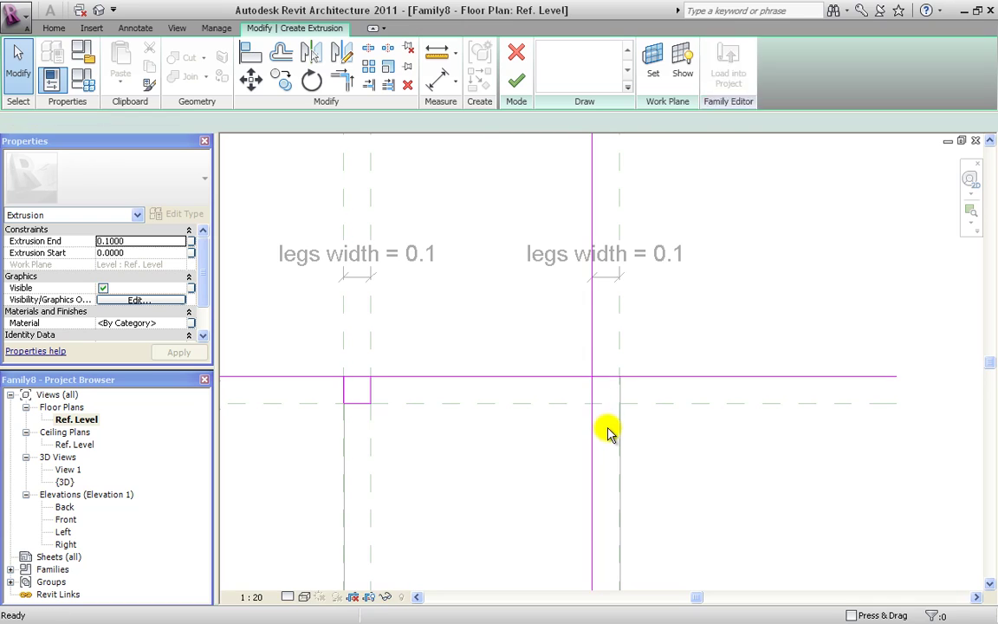
# Sketch a small rectangle overlapping the reference plane intersection at the tabletop's upper-right corner
pyautogui.scroll(2, 608, 430)
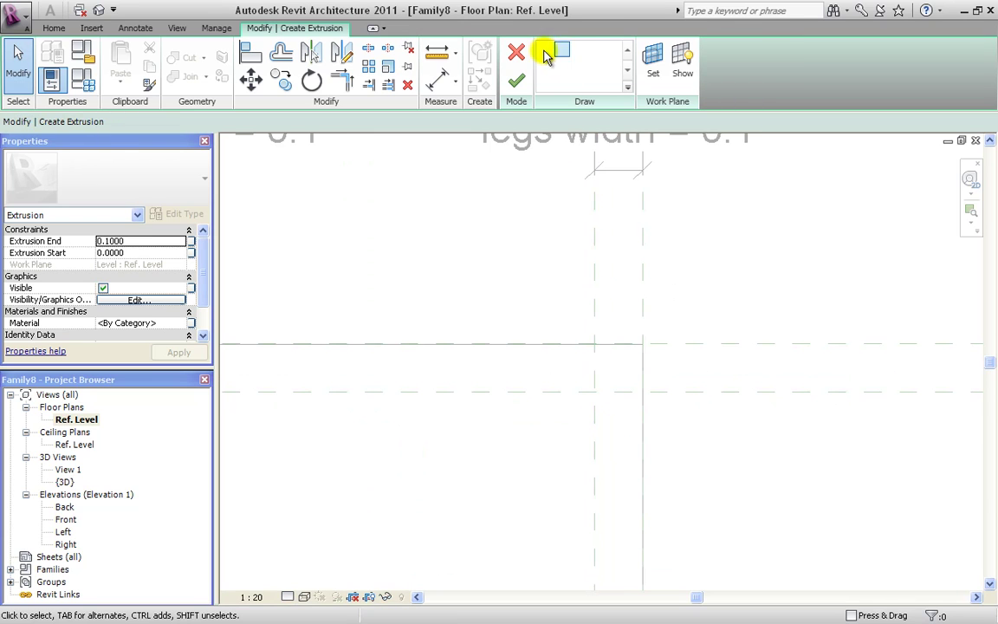
pyautogui.click(562, 54)
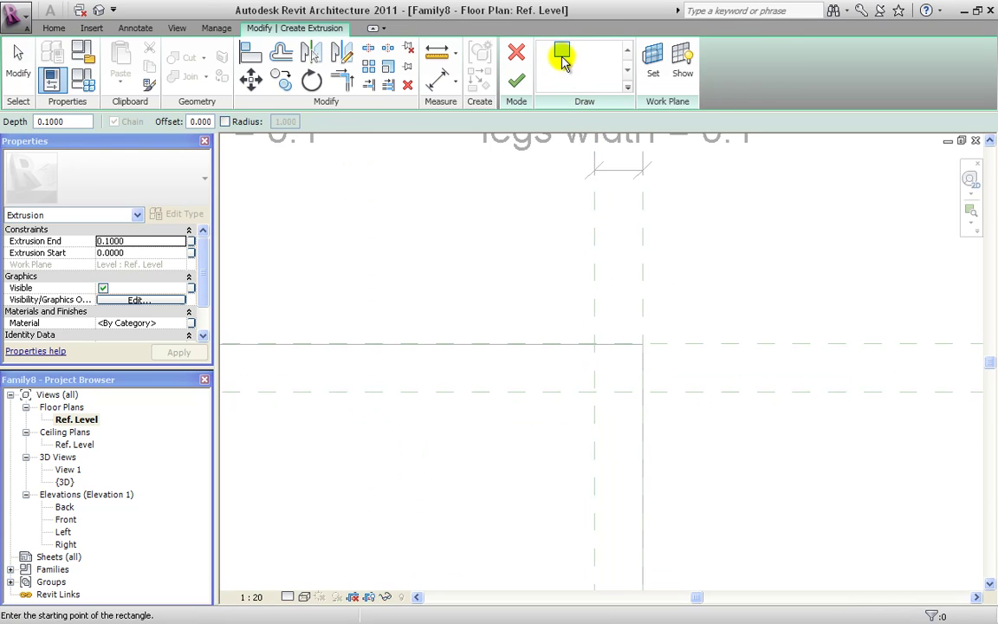
pyautogui.click(572, 322)
pyautogui.click(630, 379)
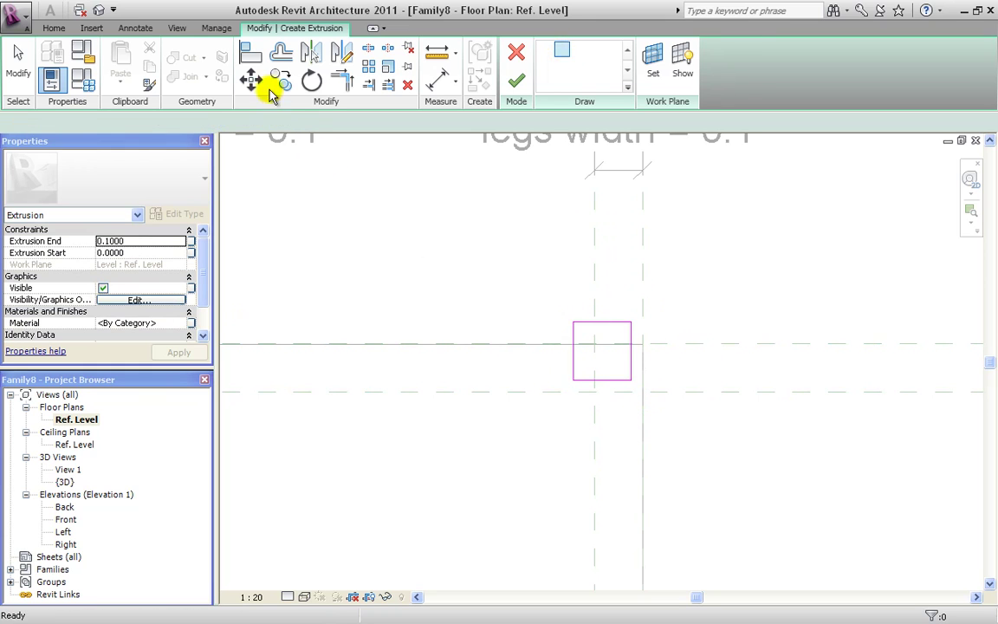
# Align and lock the four sides of the upper-right leg rectangle to the surrounding reference planes
pyautogui.press('Escape')
pyautogui.press('Escape')
pyautogui.press('a')
pyautogui.press('l')
pyautogui.click(701, 345)
pyautogui.click(622, 324)
pyautogui.click(642, 334)
pyautogui.click(631, 349)
pyautogui.click(632, 391)
pyautogui.click(625, 379)
pyautogui.click(595, 407)
pyautogui.click(574, 381)
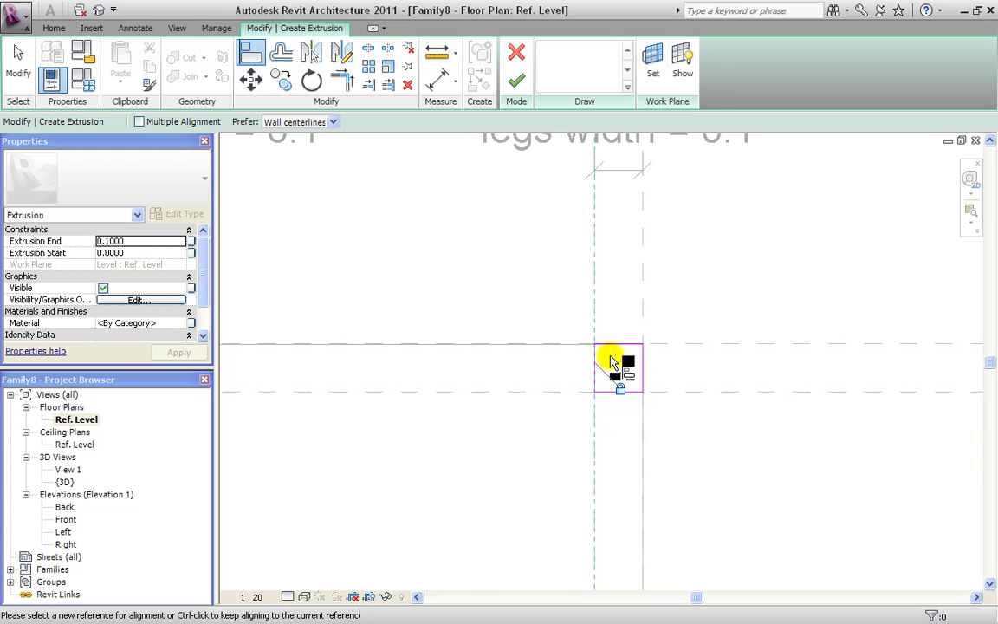
# Sketch a leg rectangle of about 0.11 by 0.11 over the tabletop's lower-right corner
pyautogui.scroll(-5, 611, 363)
pyautogui.scroll(8, 601, 502)
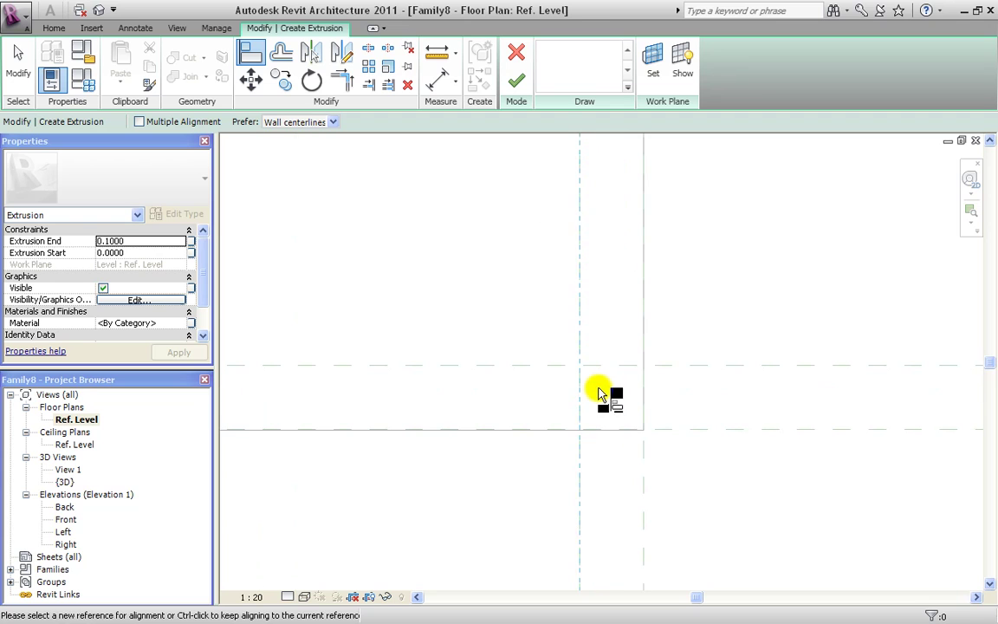
pyautogui.click(560, 67)
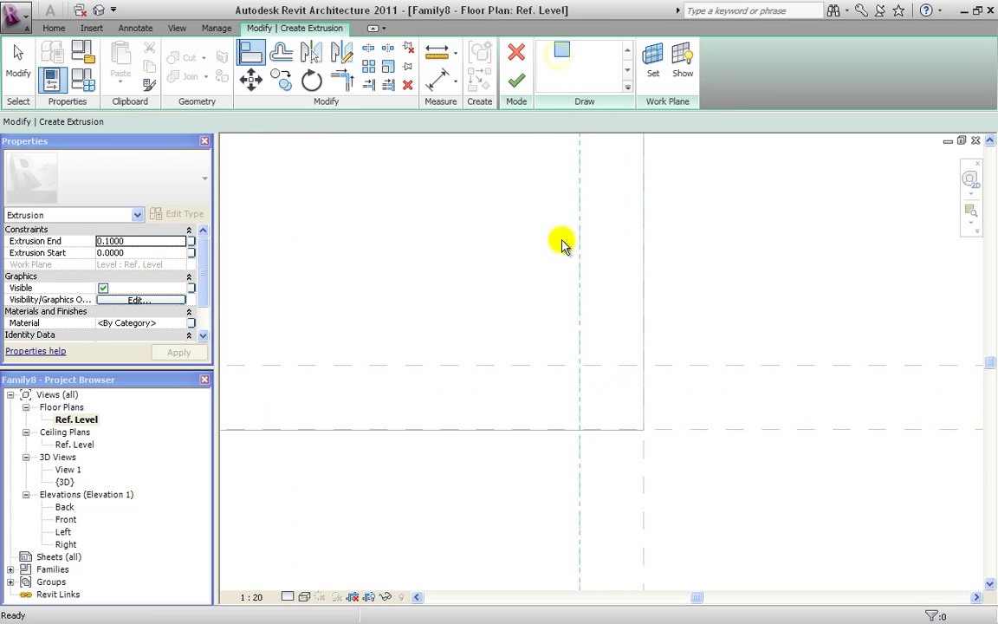
pyautogui.click(562, 345)
pyautogui.click(632, 414)
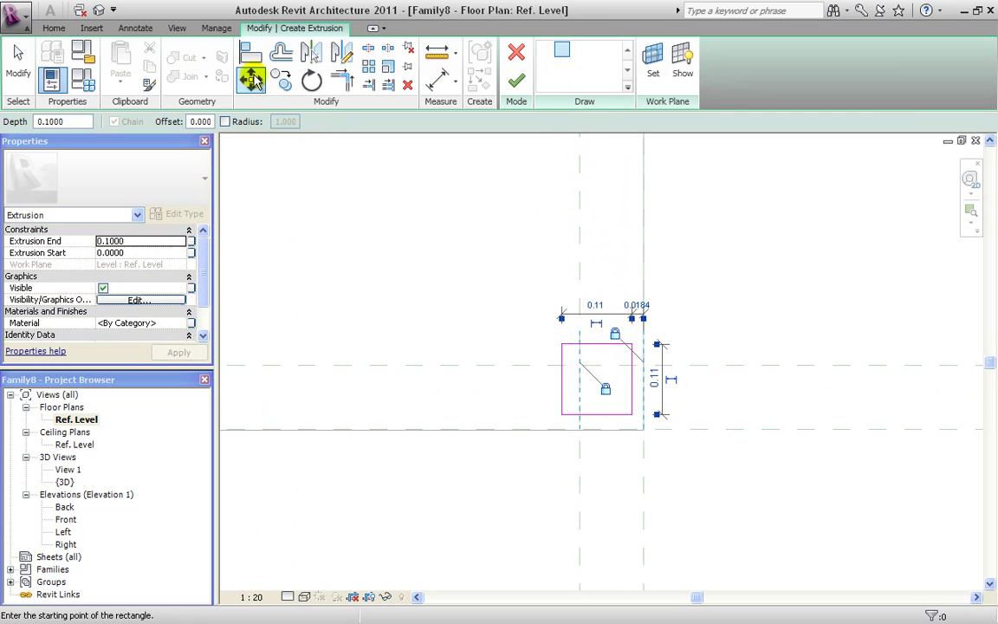
# Align and lock the four sides of the lower-right leg rectangle to the reference planes around that corner
pyautogui.press('Escape')
pyautogui.press('Escape')
pyautogui.press('a')
pyautogui.press('l')
pyautogui.click(616, 365)
pyautogui.click(603, 346)
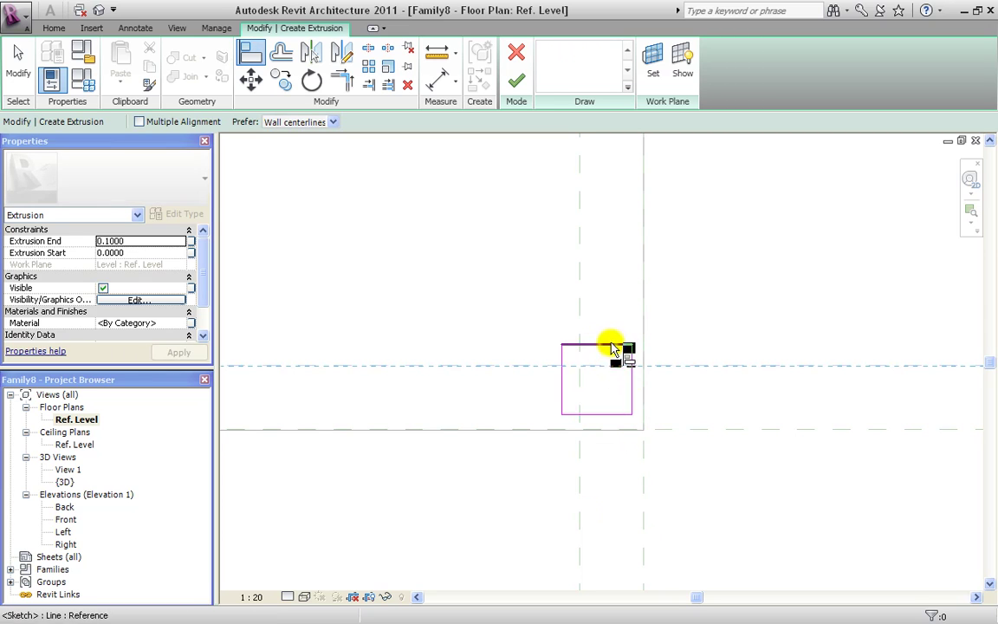
pyautogui.click(642, 414)
pyautogui.click(633, 405)
pyautogui.click(650, 429)
pyautogui.click(631, 414)
pyautogui.click(579, 438)
pyautogui.click(563, 409)
# Sketch a leg rectangle about 0.1 wide over the tabletop's lower-left corner
pyautogui.scroll(-4, 796, 443)
pyautogui.scroll(2, 508, 423)
pyautogui.click(562, 50)
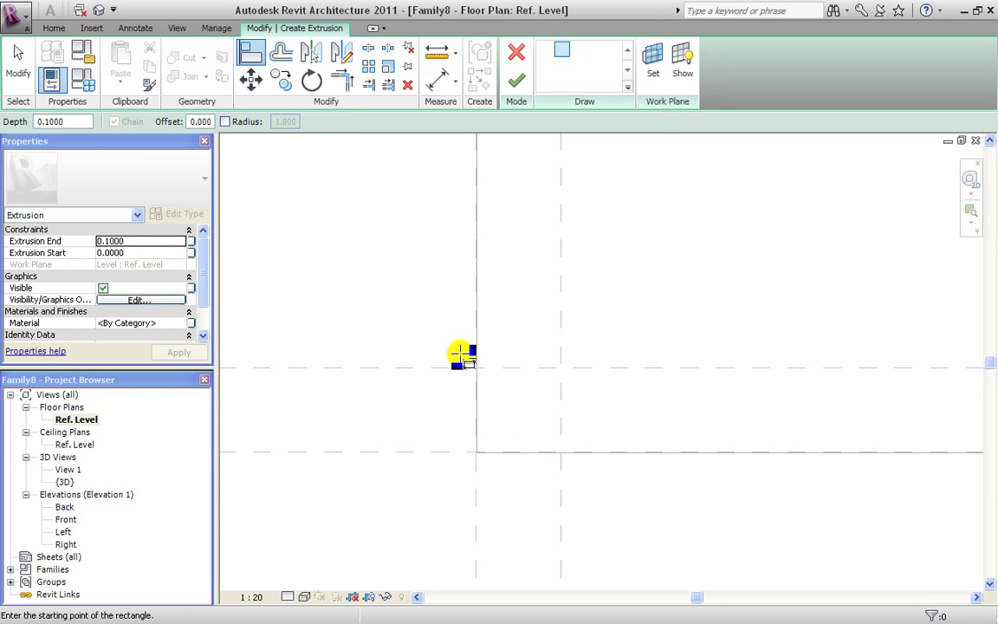
pyautogui.click(461, 355)
pyautogui.click(545, 434)
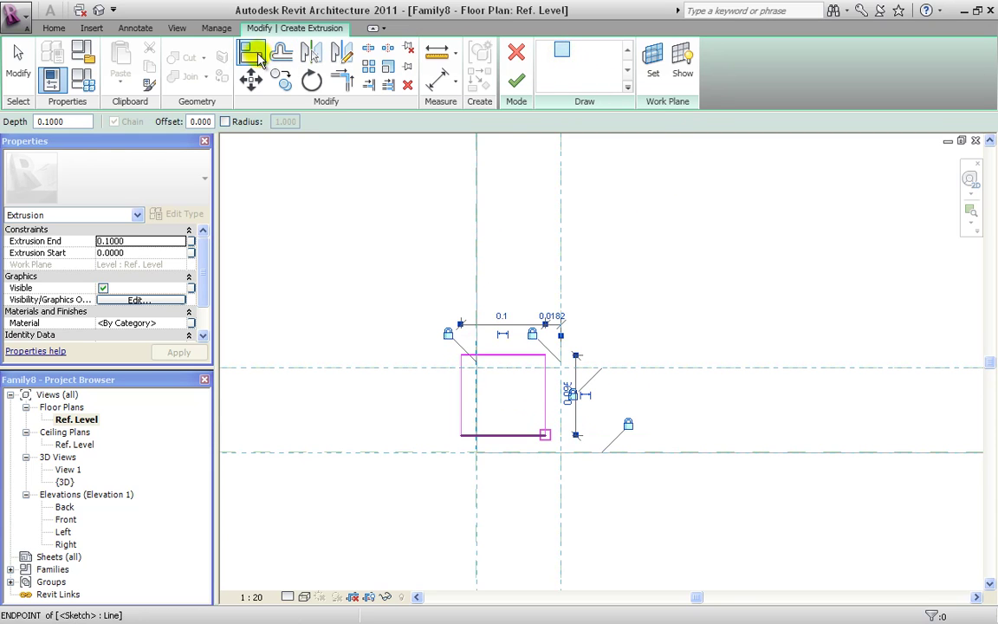
# Align and lock the four sides of the lower-left leg rectangle to its surrounding reference planes
pyautogui.click(251, 50)
pyautogui.click(509, 357)
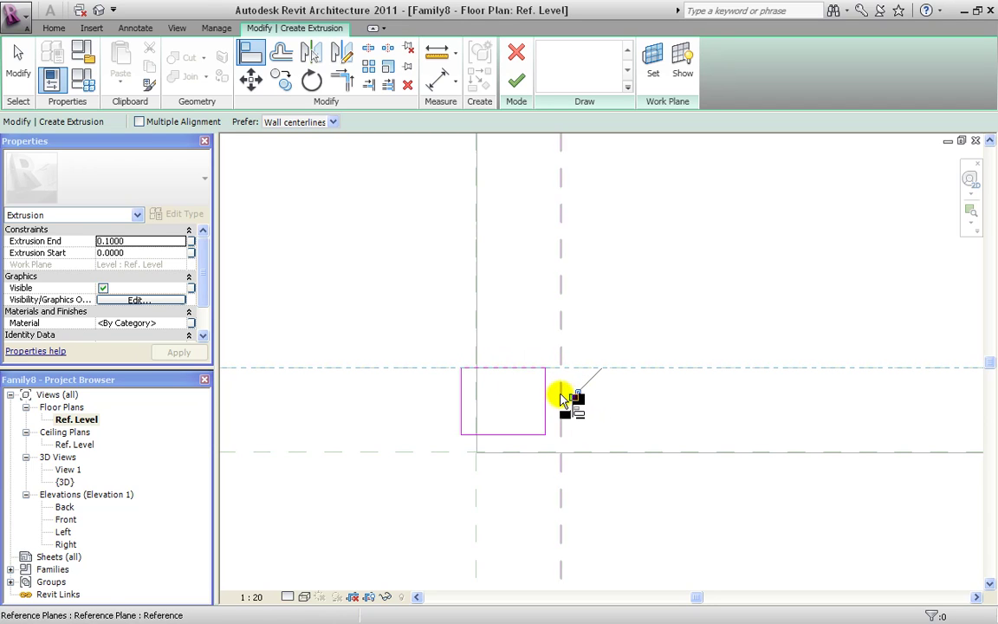
pyautogui.click(562, 364)
pyautogui.click(546, 391)
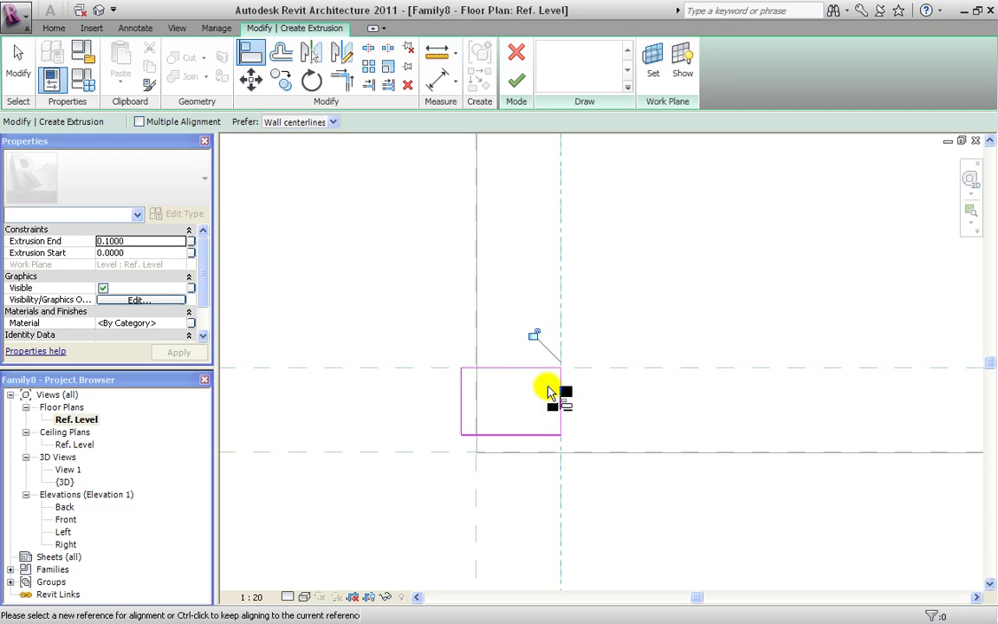
pyautogui.click(593, 454)
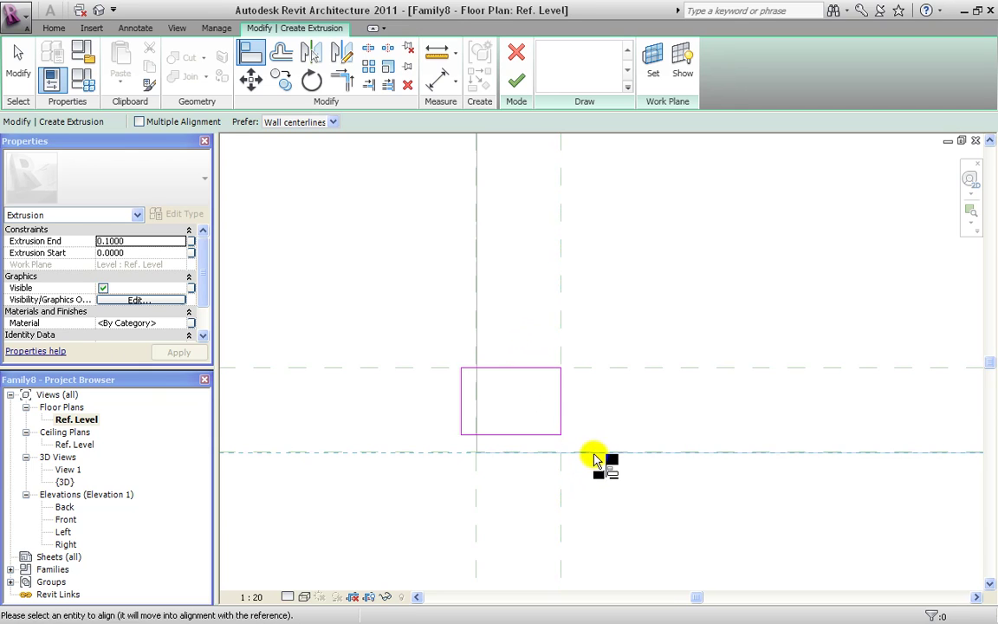
pyautogui.press('Escape')
pyautogui.press('Escape')
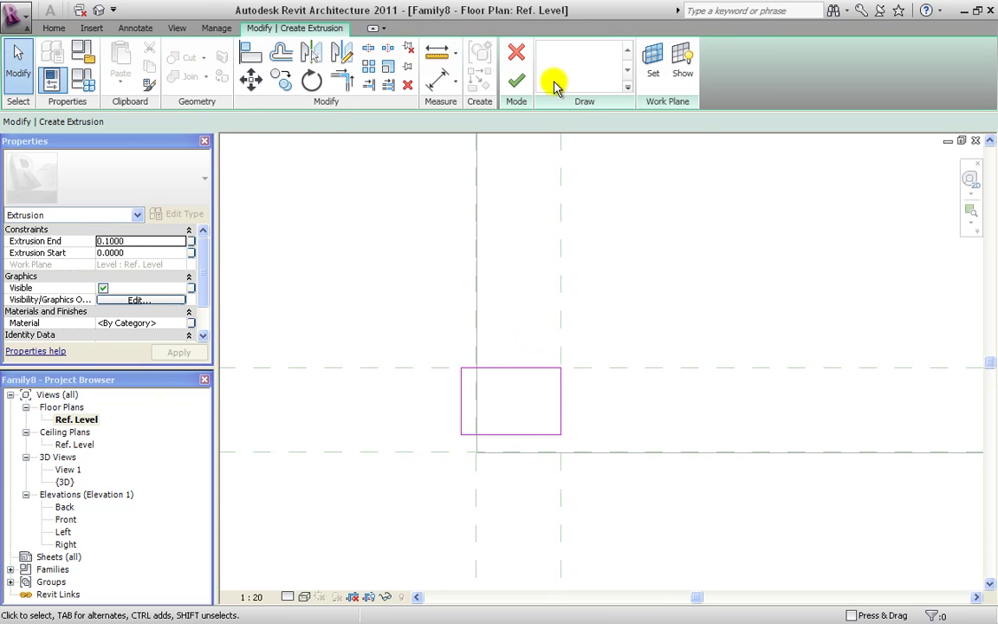
pyautogui.press('a')
pyautogui.press('l')
pyautogui.click(384, 453)
pyautogui.click(532, 436)
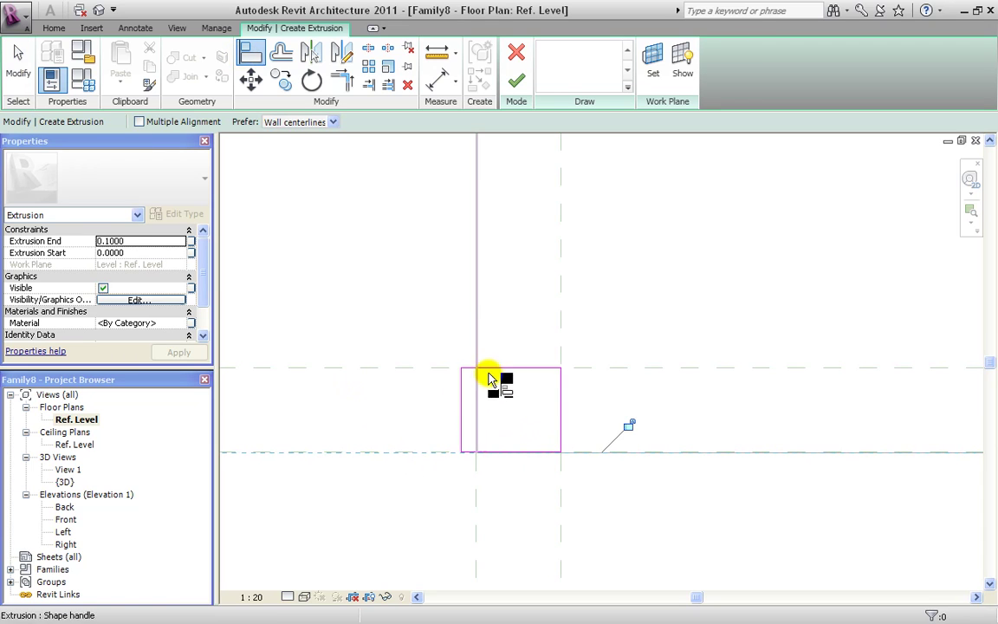
pyautogui.click(478, 511)
pyautogui.click(465, 425)
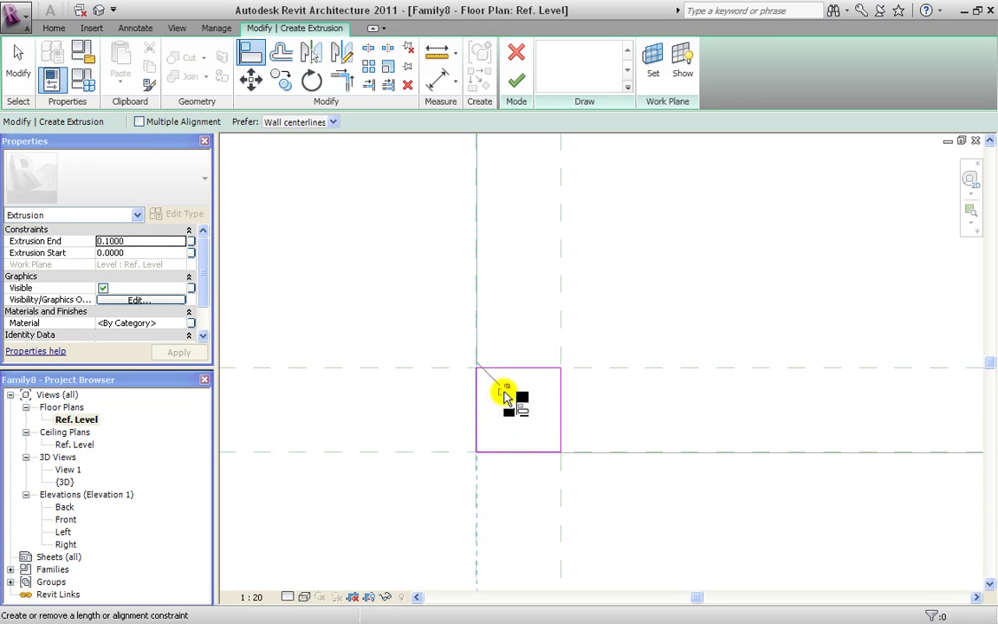
# Finish the extrusion sketch containing the four leg squares and open the 3D view
pyautogui.scroll(-3, 517, 406)
pyautogui.scroll(-3, 516, 406)
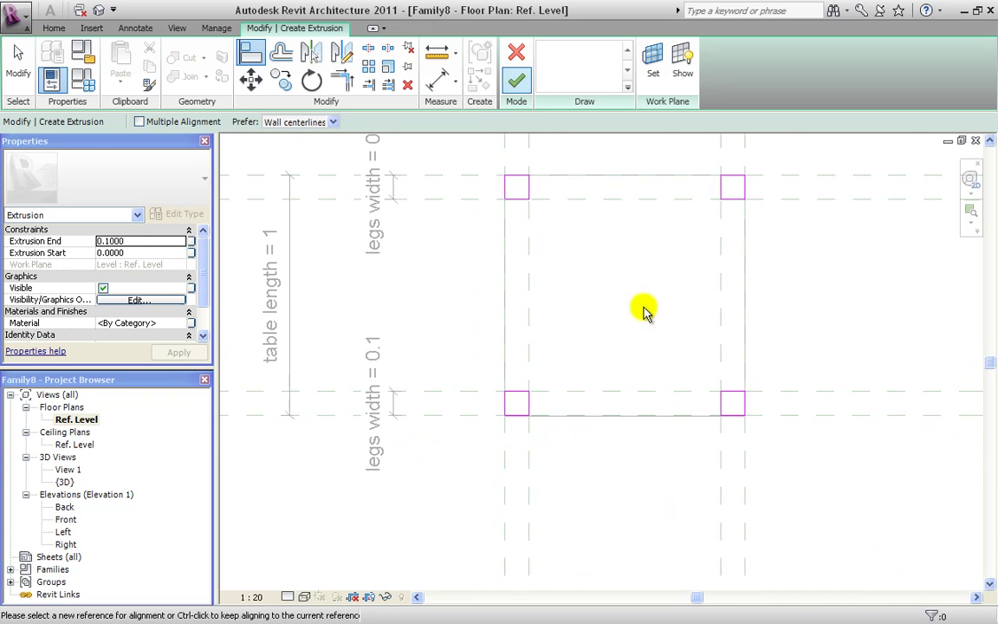
pyautogui.scroll(-3, 512, 546)
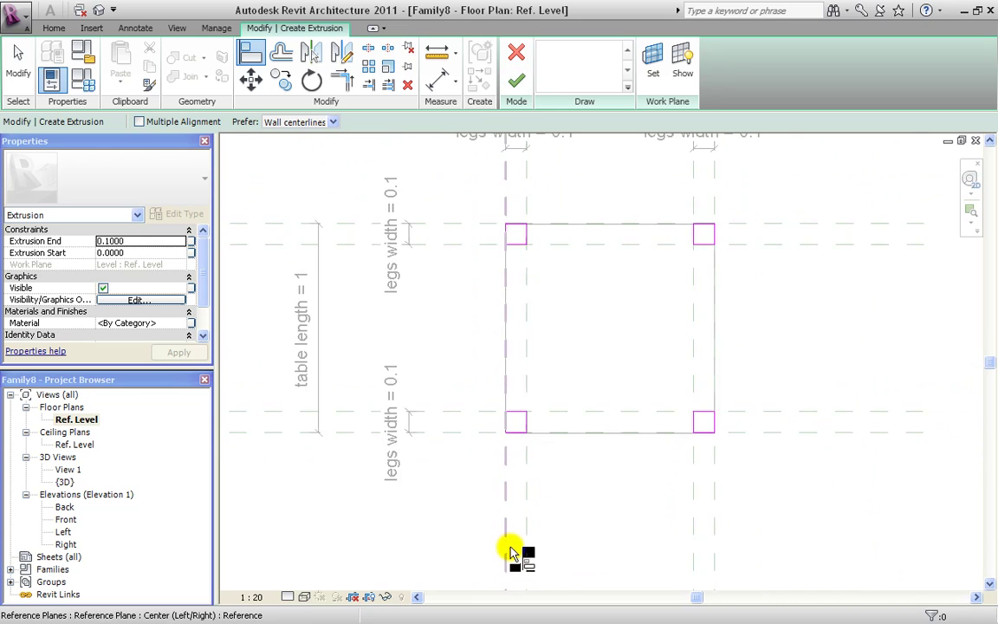
pyautogui.click(514, 85)
pyautogui.click(296, 397)
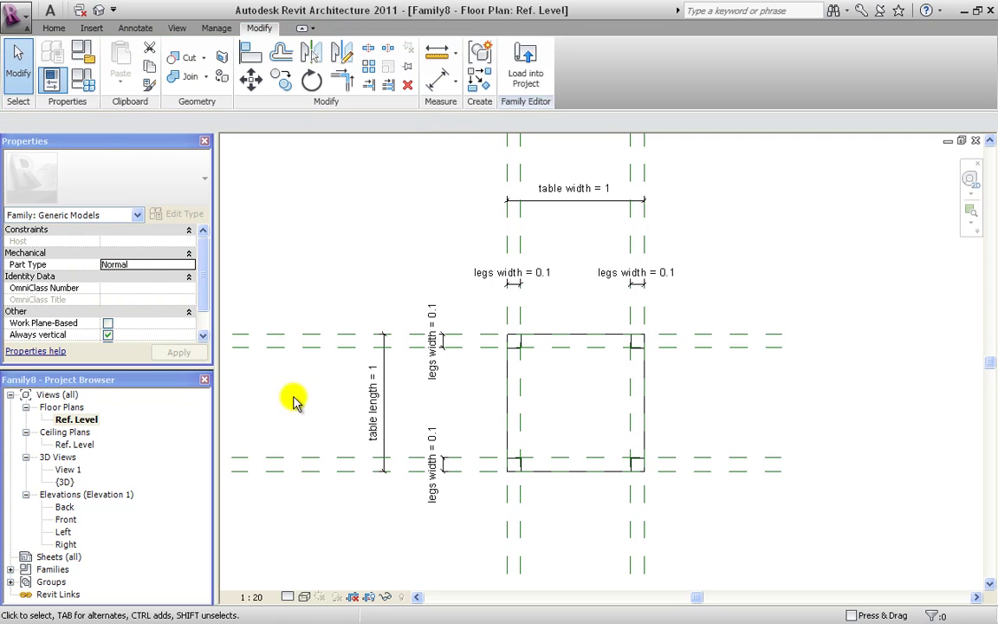
pyautogui.click(99, 12)
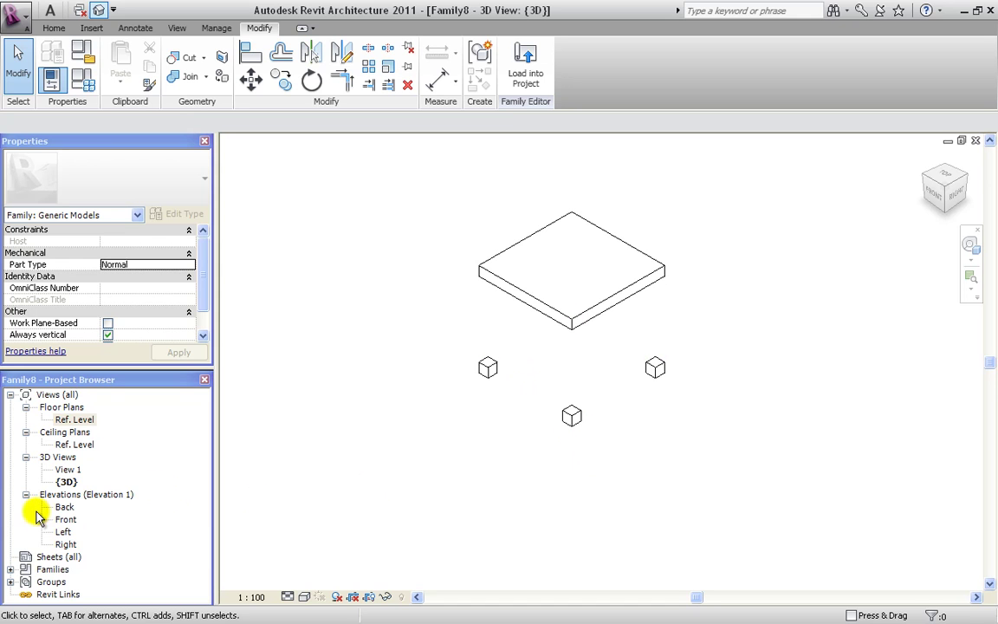
# In the Back elevation, align and lock the leg tops to the reference plane under the tabletop, and return to the 3D view
pyautogui.doubleClick(64, 509)
pyautogui.moveTo(446, 506); pyautogui.dragTo(506, 506, button='middle')
pyautogui.scroll(3, 501, 498)
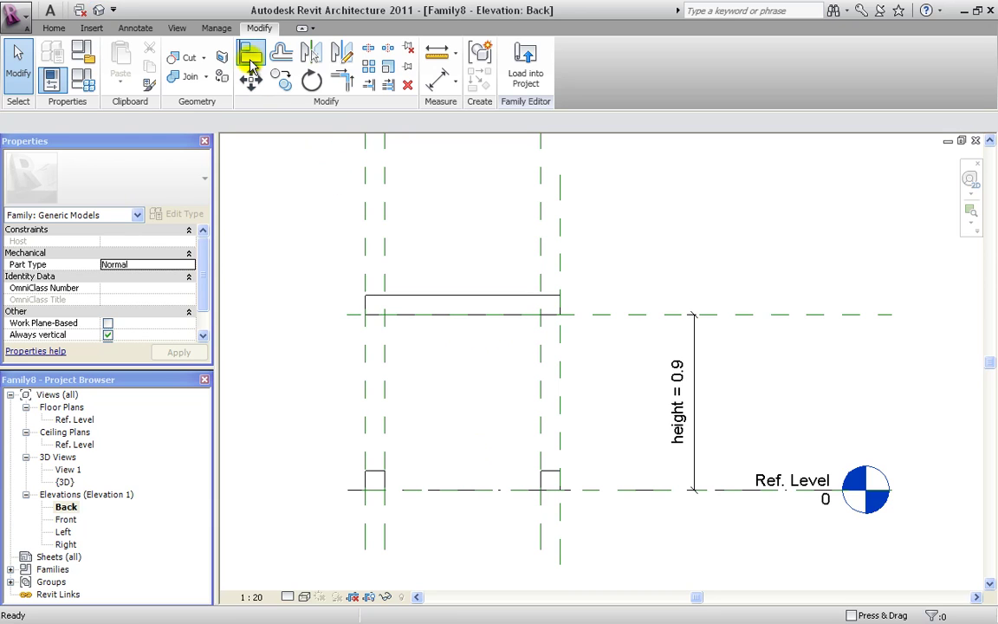
pyautogui.click(251, 61)
pyautogui.click(654, 317)
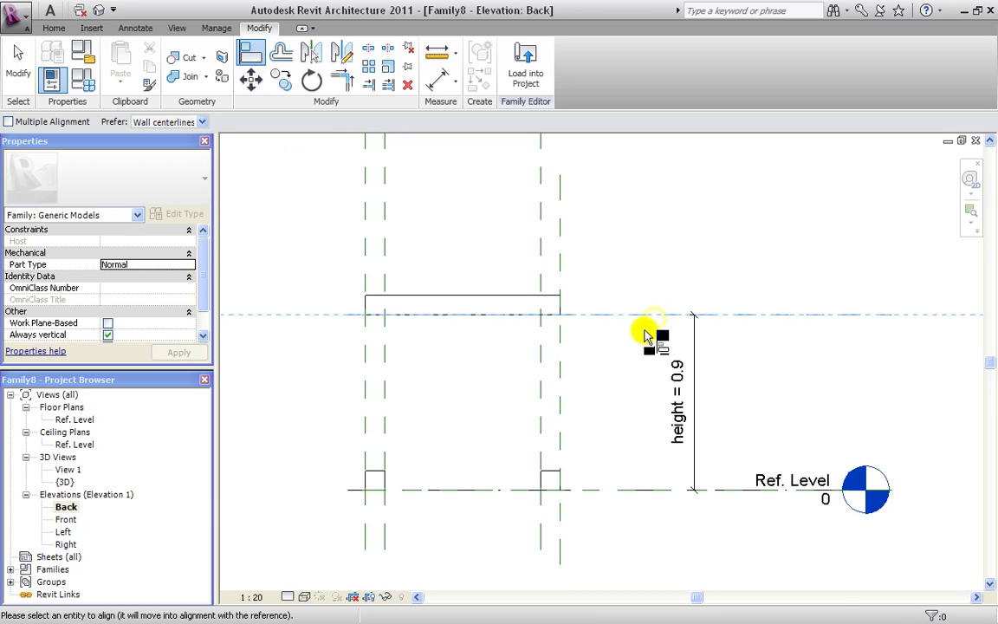
pyautogui.click(550, 473)
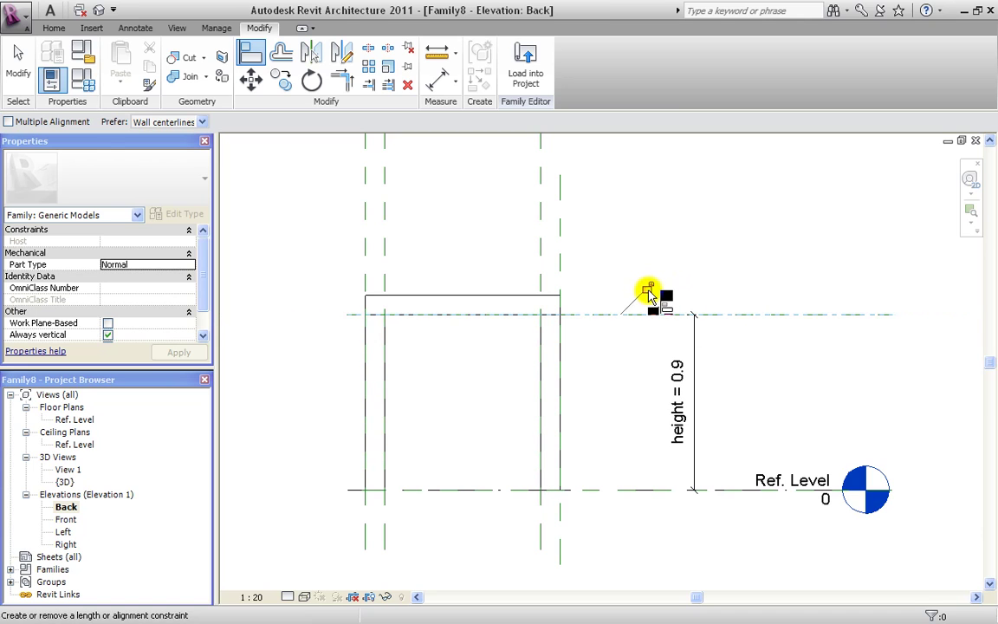
pyautogui.scroll(-2, 564, 416)
pyautogui.click(95, 10)
pyautogui.keyDown('shift'); pyautogui.moveTo(565, 383); pyautogui.dragTo(574, 337, button='middle'); pyautogui.keyUp('shift')
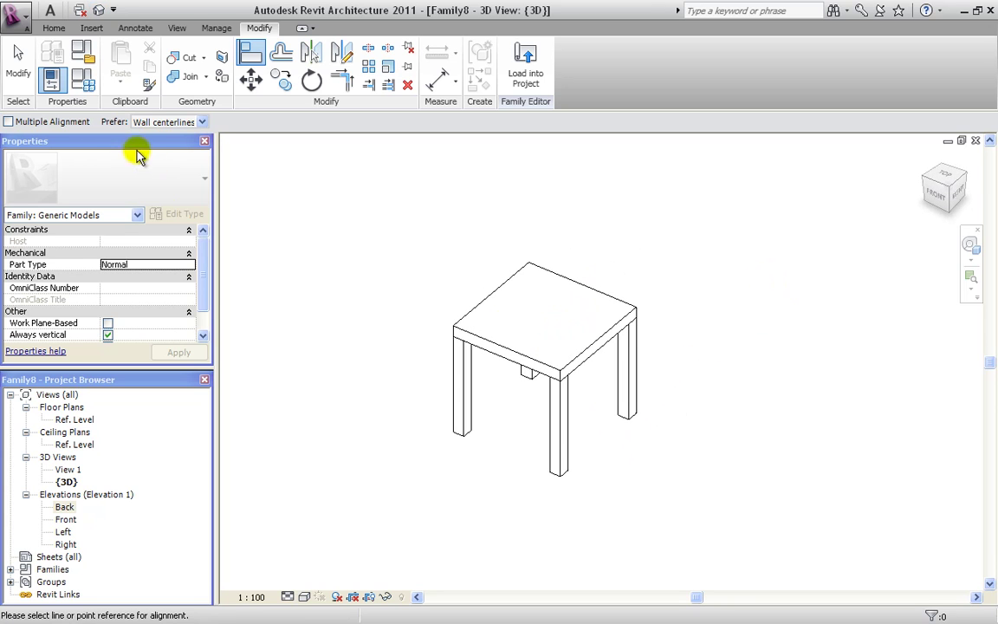
# Create a new family type named 0.8x0.8
pyautogui.click(84, 78)
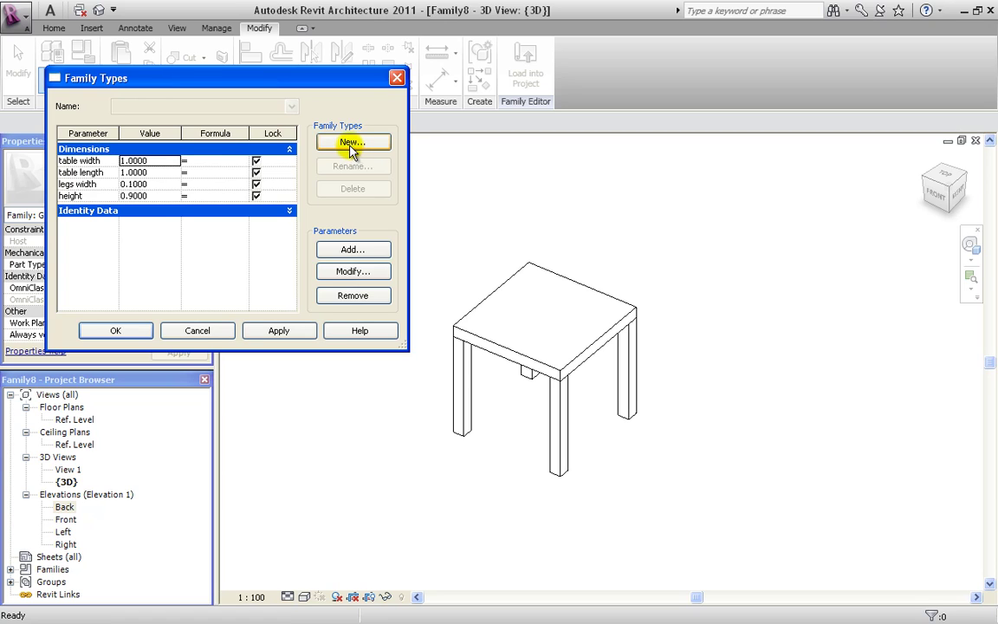
pyautogui.click(351, 145)
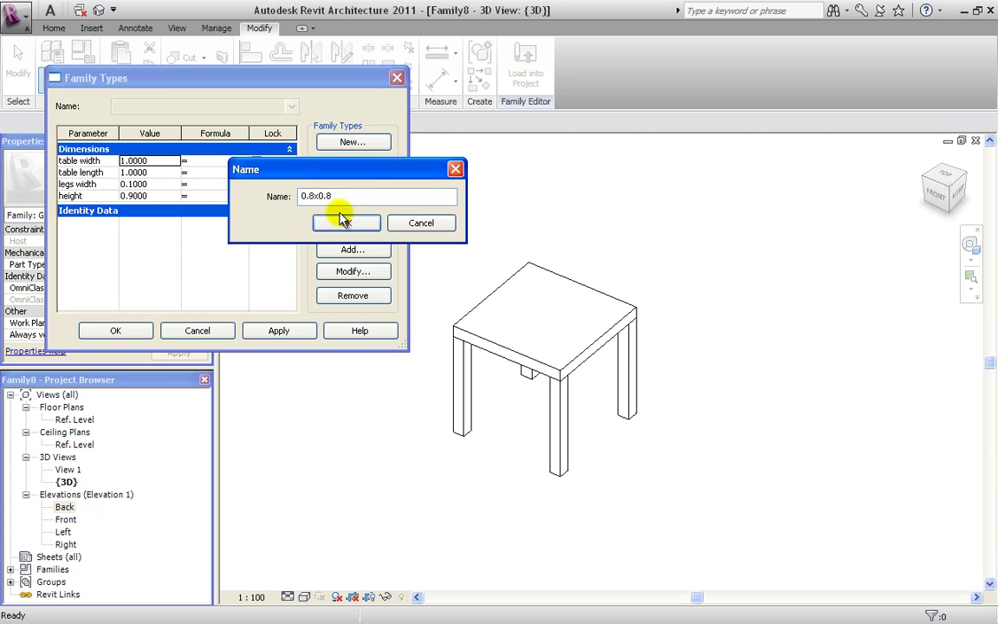
pyautogui.press('BackSpace')
pyautogui.press('BackSpace')
pyautogui.press('BackSpace')
pyautogui.press('BackSpace')
pyautogui.press('BackSpace')
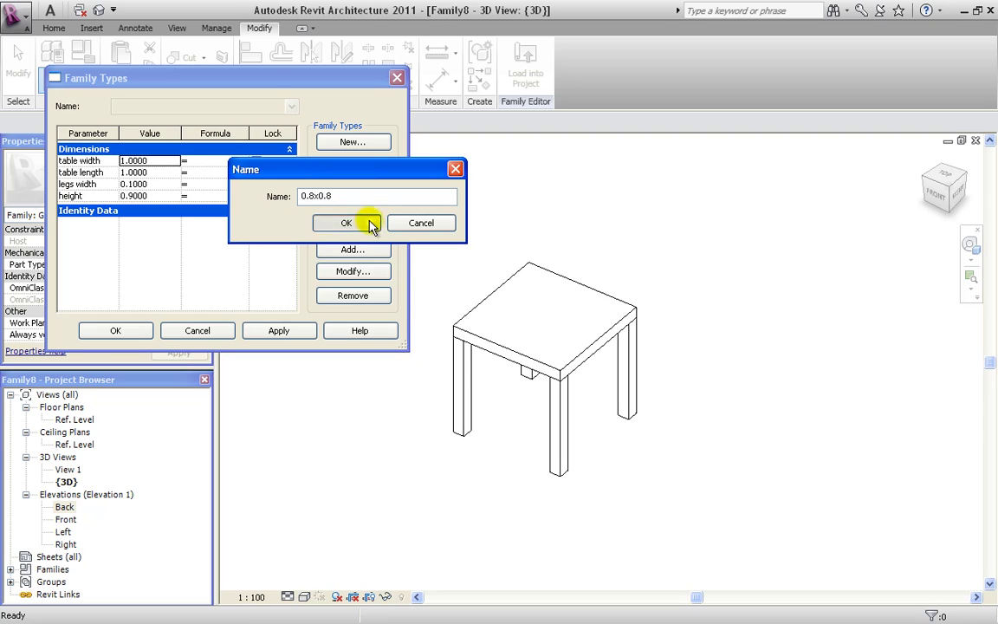
pyautogui.click(364, 223)
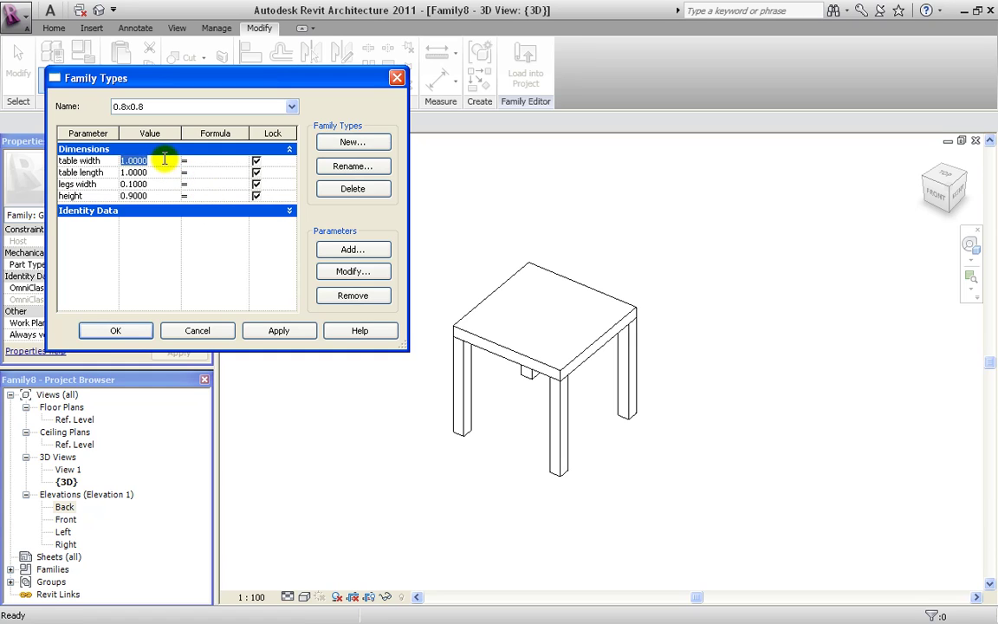
# Set the table width and table length of the 0.8x0.8 type to 0.8 and apply the values
pyautogui.click(166, 160)
pyautogui.write('.8')
pyautogui.click(164, 173)
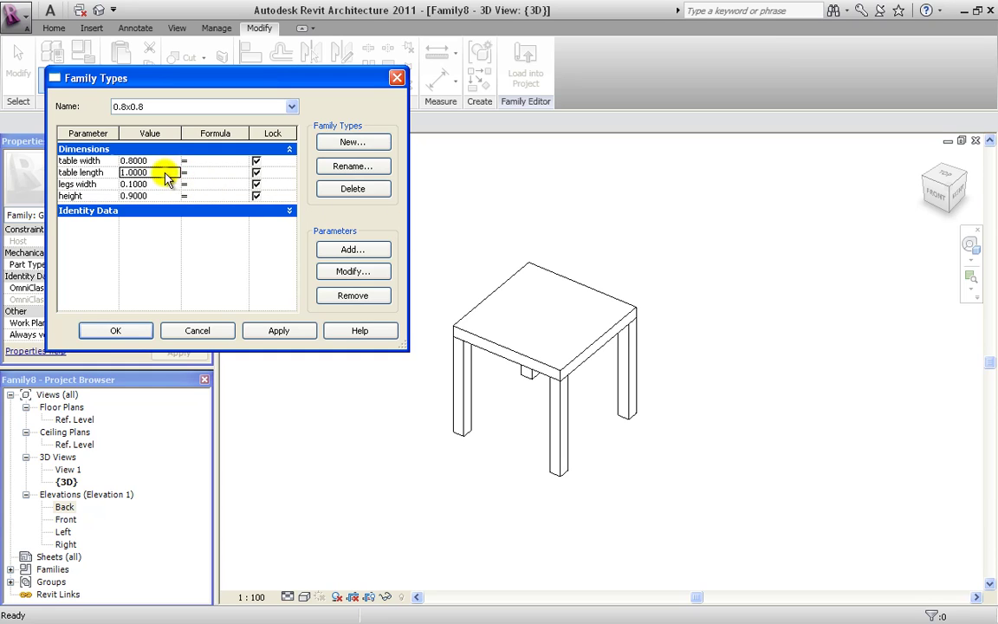
pyautogui.click(152, 183)
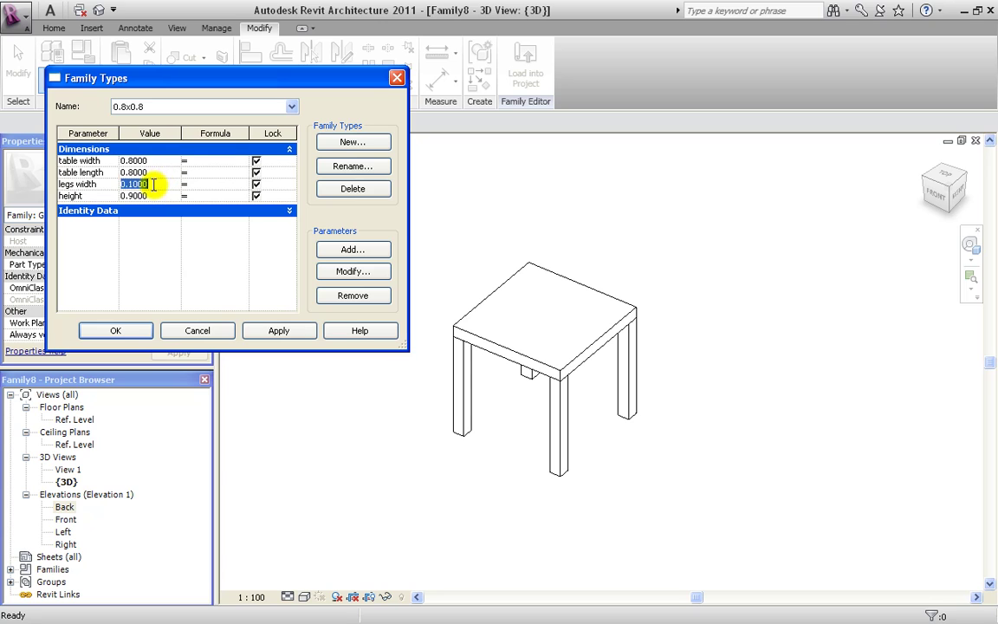
pyautogui.click(274, 329)
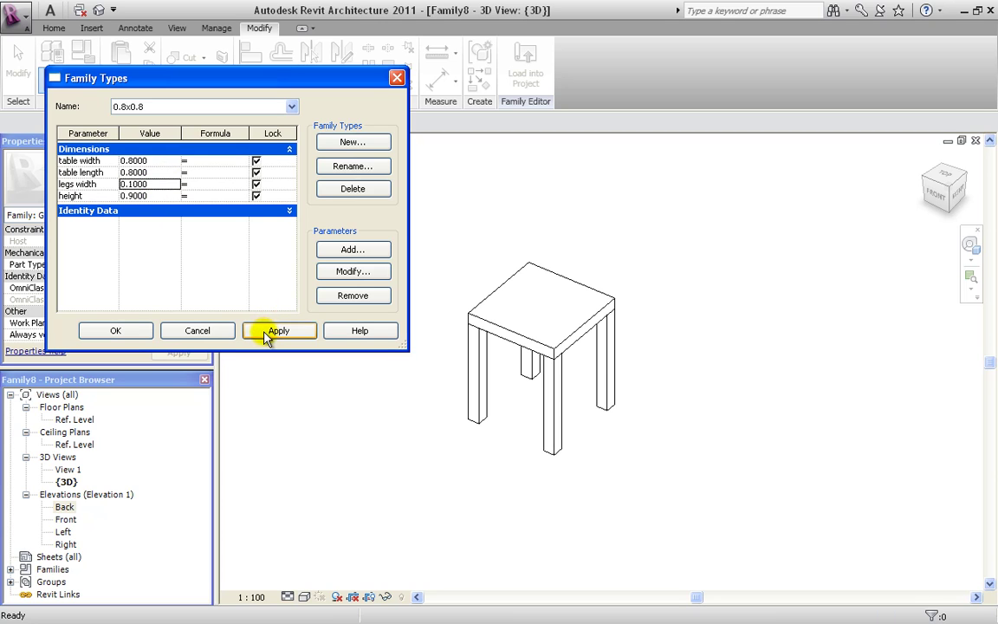
# Confirm the 0.8x0.8 type settings and create another family type named .80x1.40
pyautogui.click(113, 329)
pyautogui.press('a')
pyautogui.press('l')
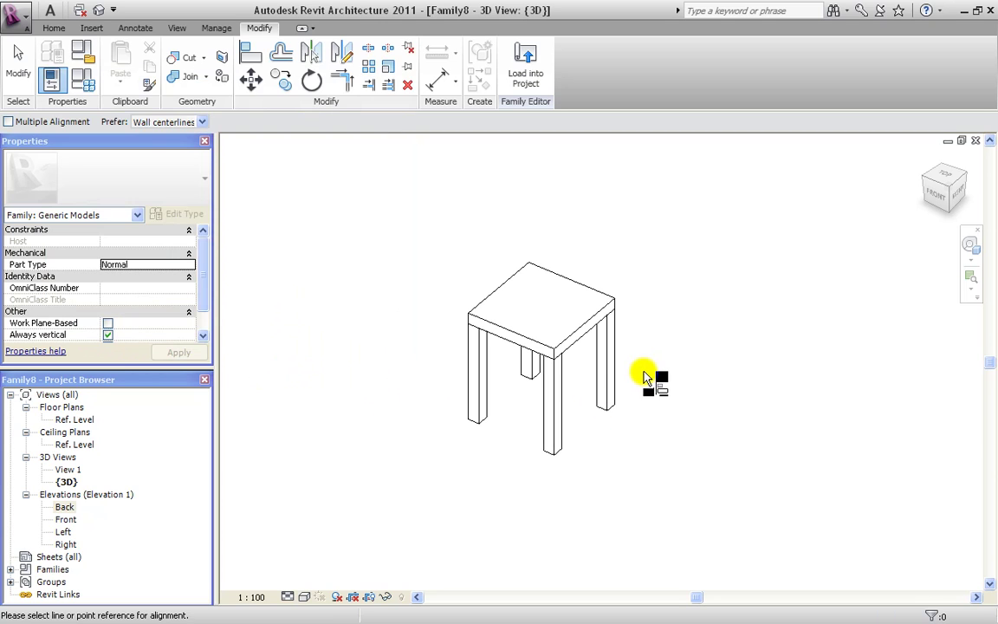
pyautogui.keyDown('shift'); pyautogui.moveTo(631, 376); pyautogui.dragTo(659, 310, button='middle'); pyautogui.keyUp('shift')
pyautogui.scroll(1, 659, 310)
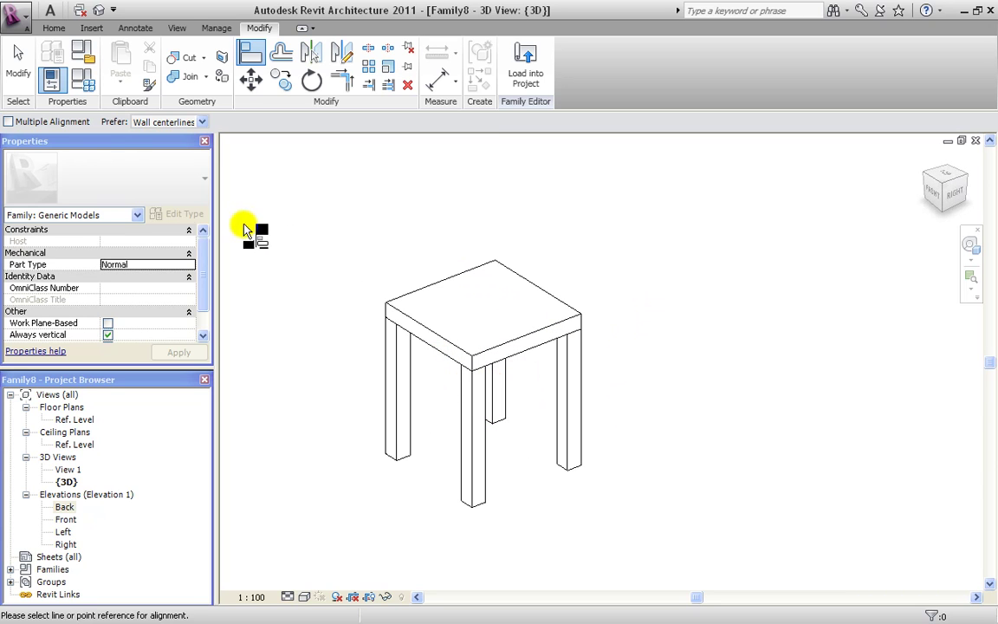
pyautogui.click(84, 80)
pyautogui.click(352, 142)
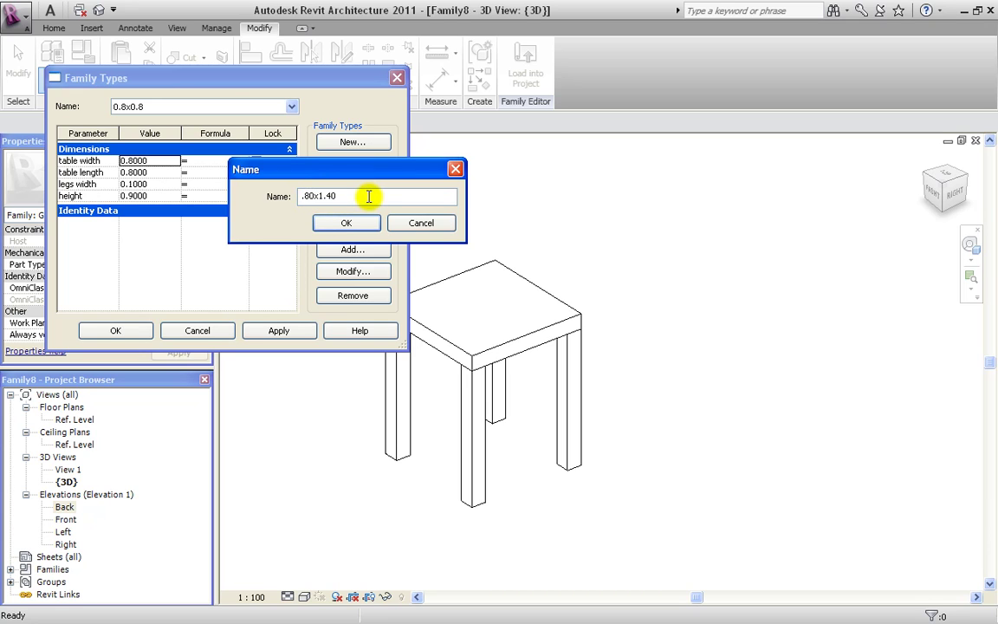
pyautogui.click(353, 227)
pyautogui.click(351, 228)
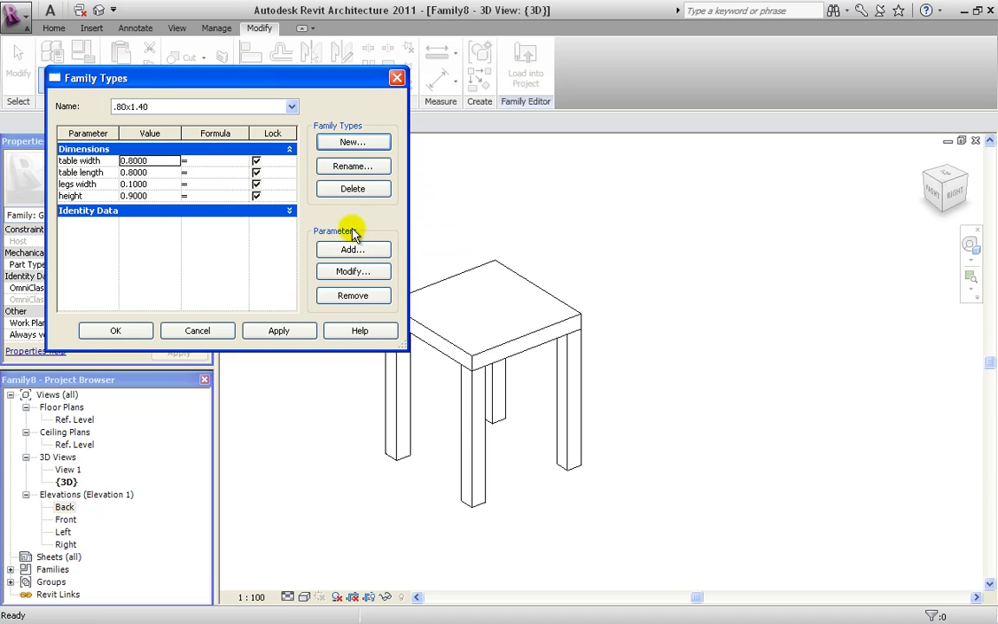
# Set the table length of the .80x1.40 type to 1.4 and apply the values
pyautogui.doubleClick(158, 161)
pyautogui.click(157, 173)
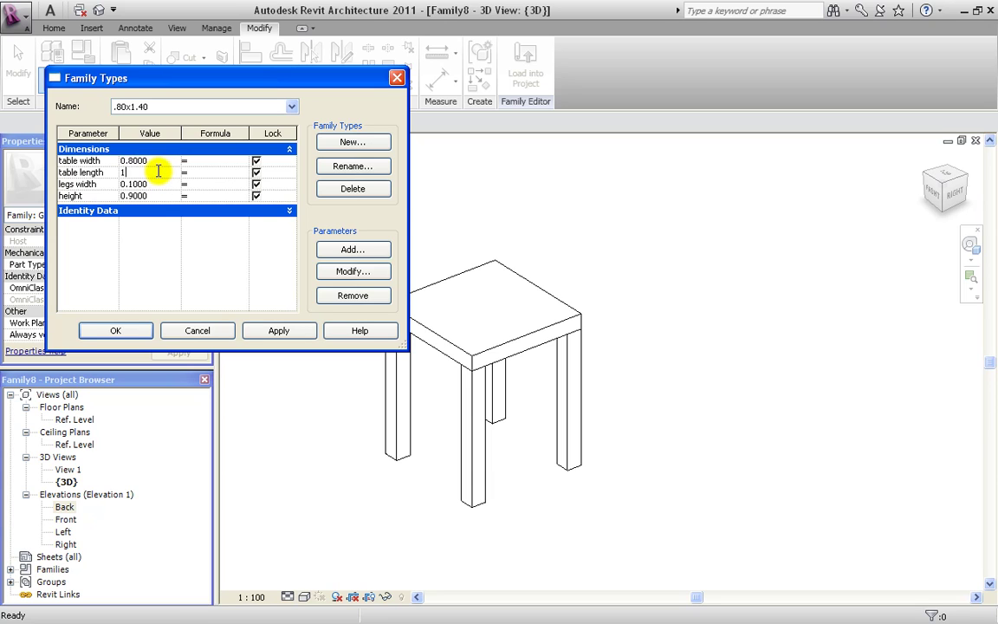
pyautogui.write('1.4')
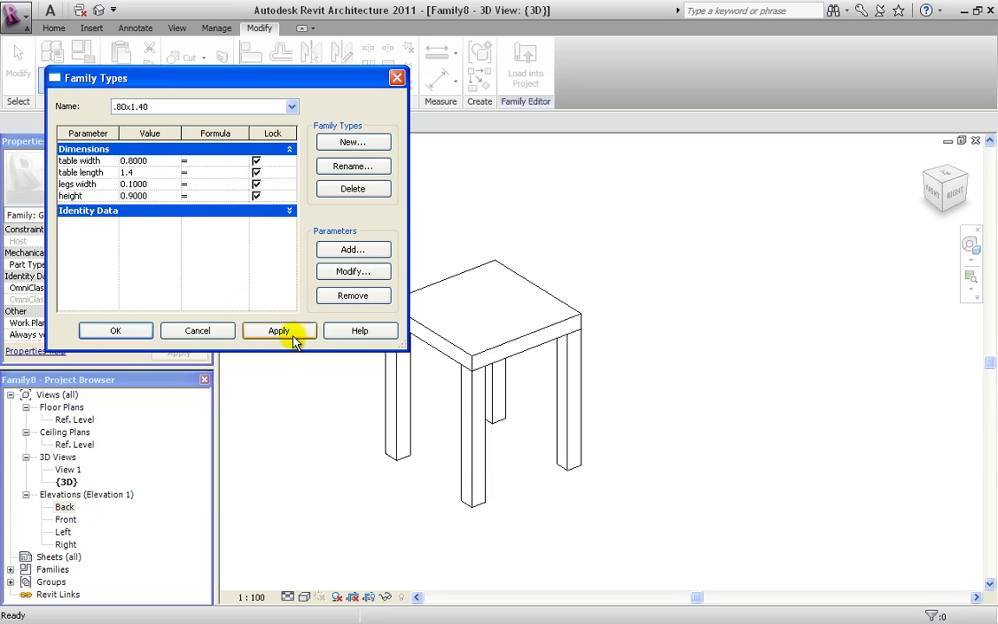
pyautogui.click(290, 337)
# Create a new family type named 1x2
pyautogui.click(351, 141)
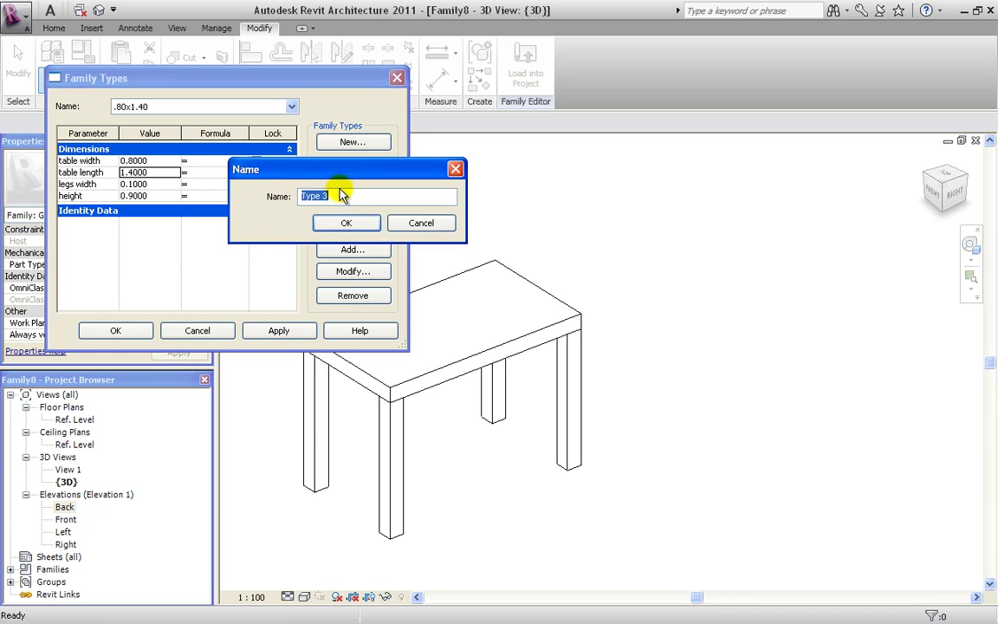
pyautogui.write('1x')
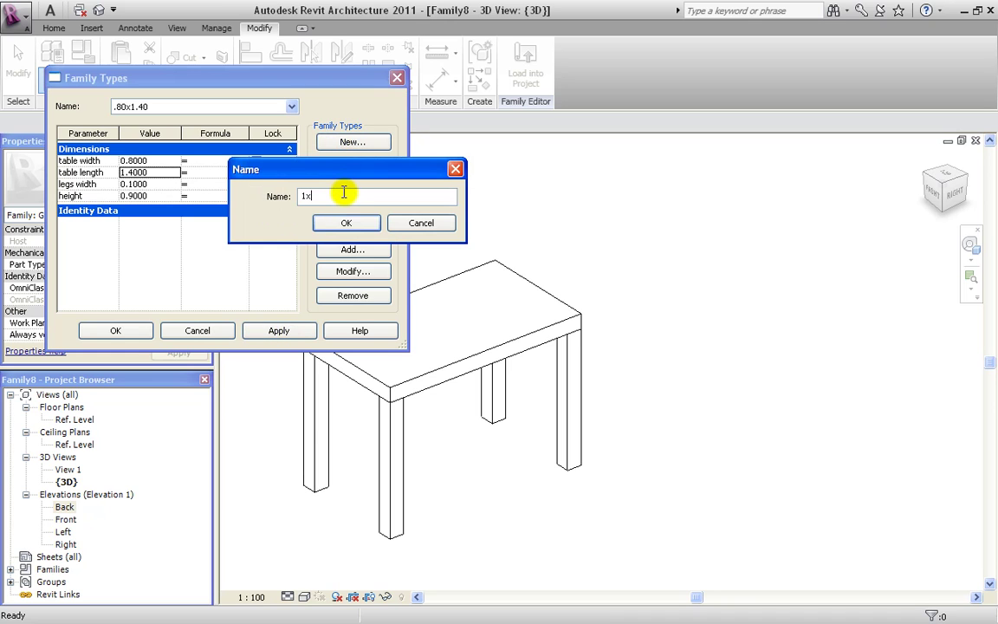
pyautogui.write('2')
pyautogui.click(341, 225)
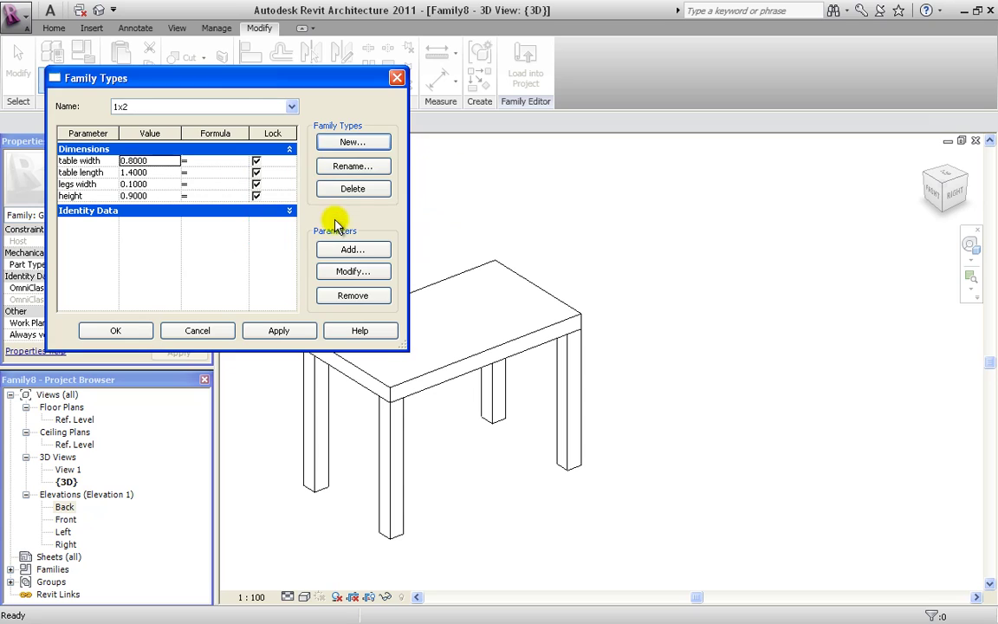
# Set the 1x2 type's table width to 1 and table length to 2, apply the values and finish editing the family types
pyautogui.click(159, 161)
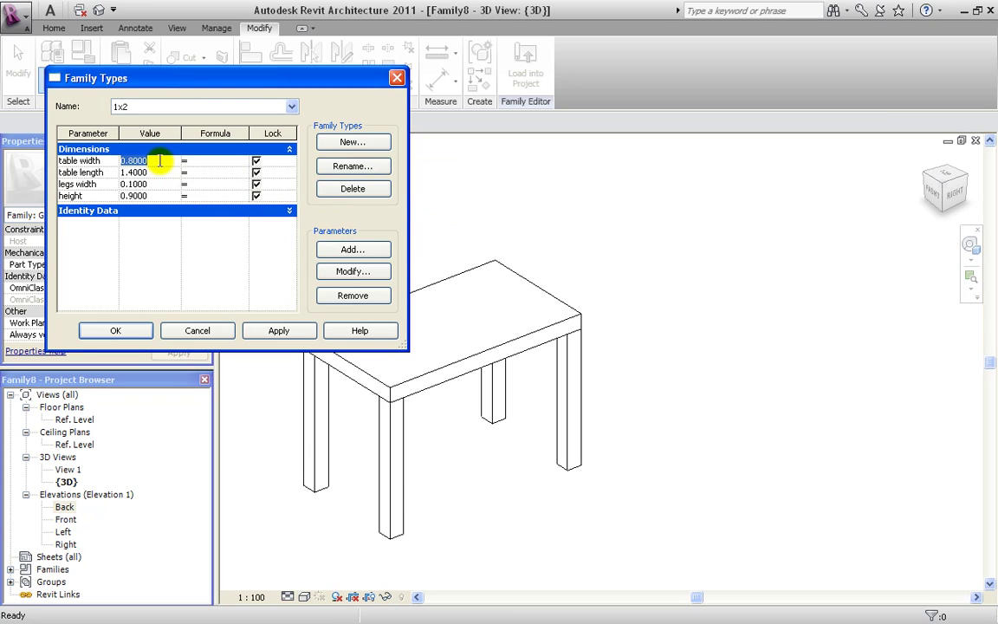
pyautogui.write('1')
pyautogui.click(158, 174)
pyautogui.write('2')
pyautogui.click(299, 331)
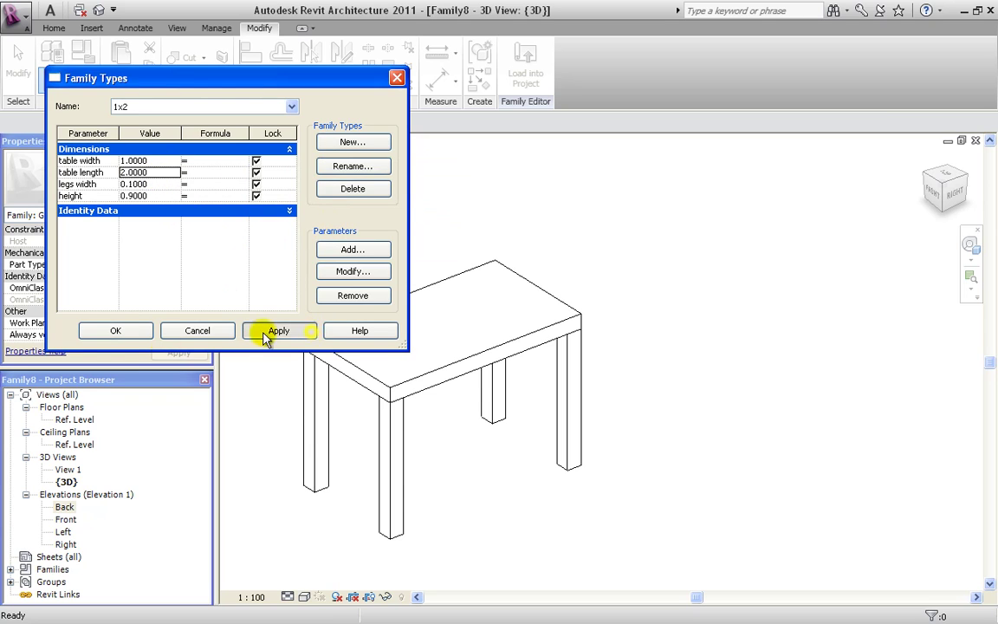
pyautogui.click(125, 332)
pyautogui.press('a')
pyautogui.press('l')
pyautogui.scroll(-3, 584, 338)
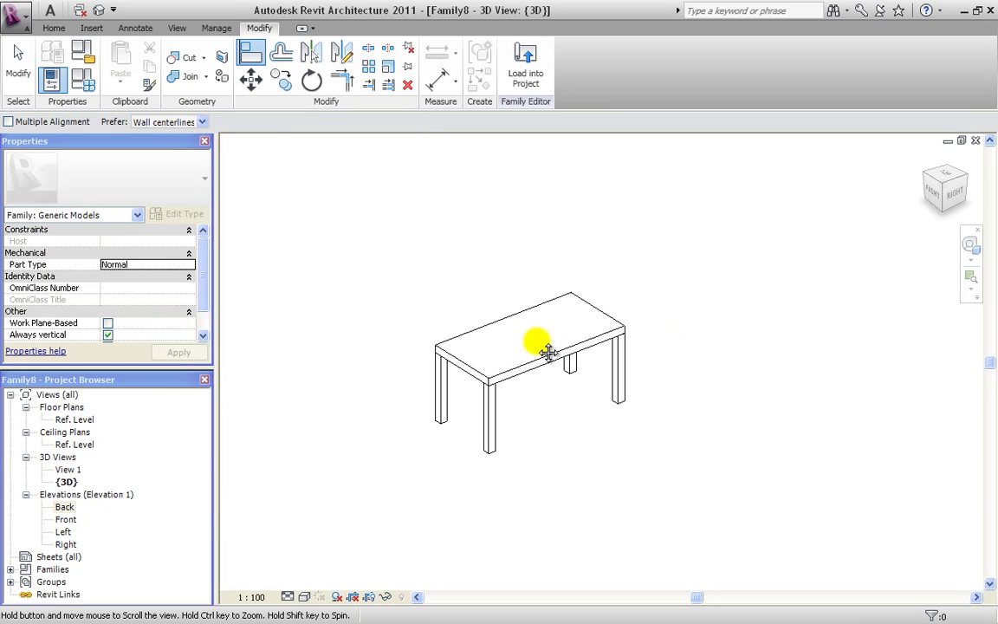
# Save the family as M_Basic Table in the Furniture folder of the Metric Library
pyautogui.click(17, 16)
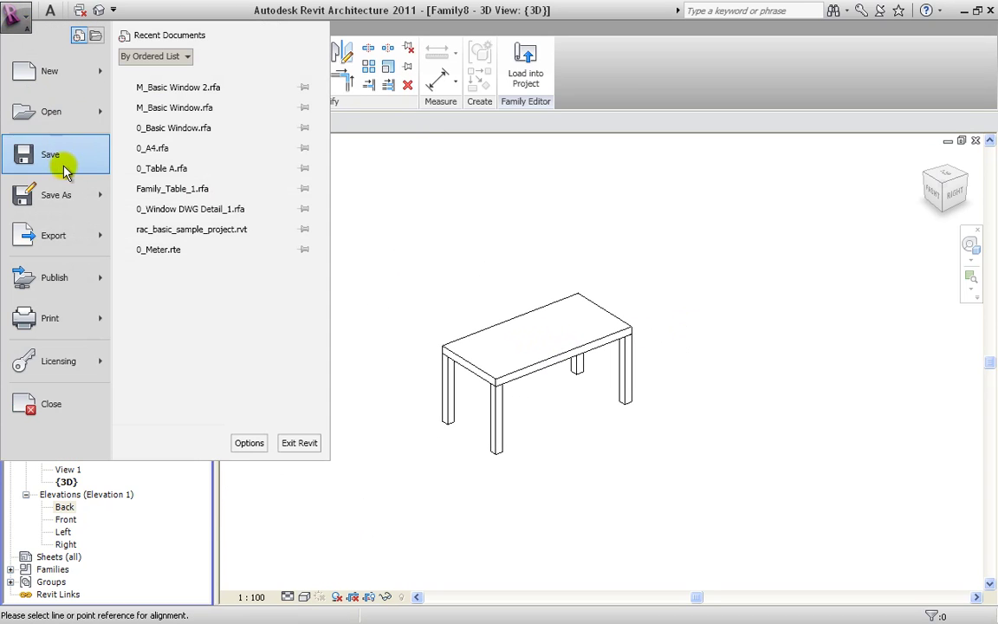
pyautogui.click(167, 143)
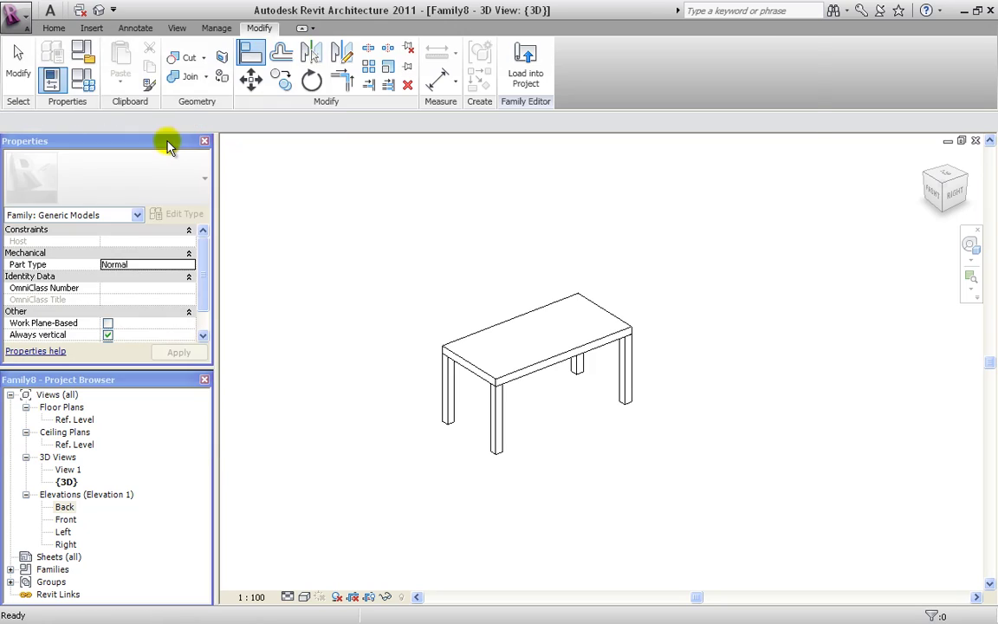
pyautogui.click(707, 58)
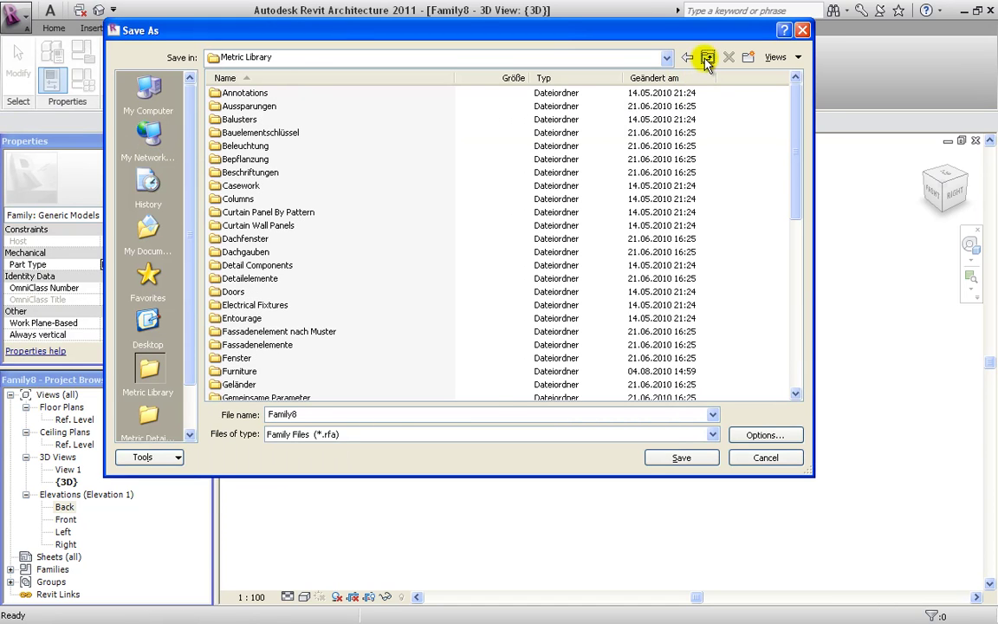
pyautogui.click(247, 370)
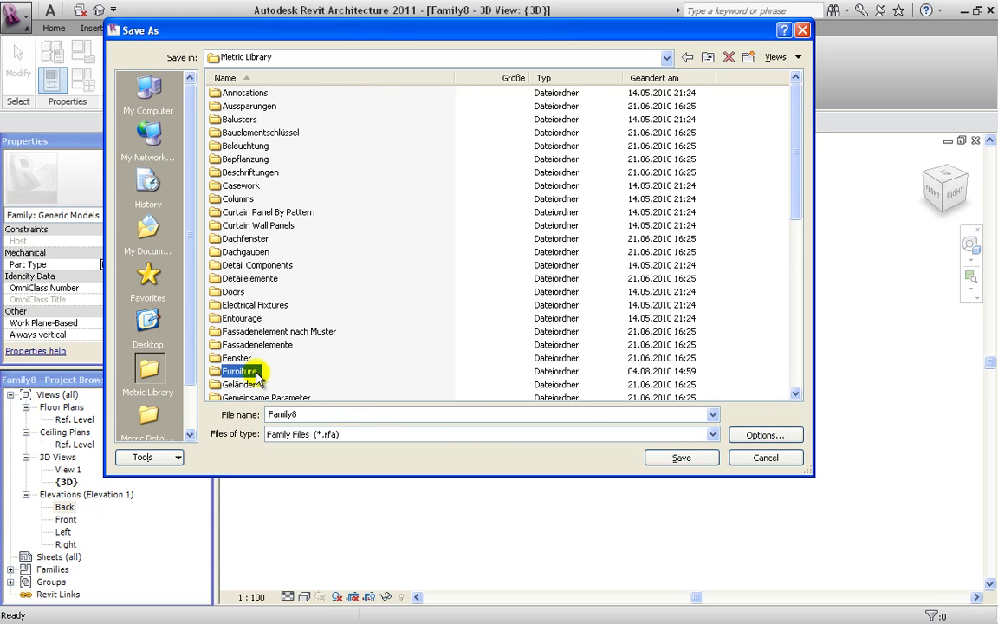
pyautogui.doubleClick(249, 372)
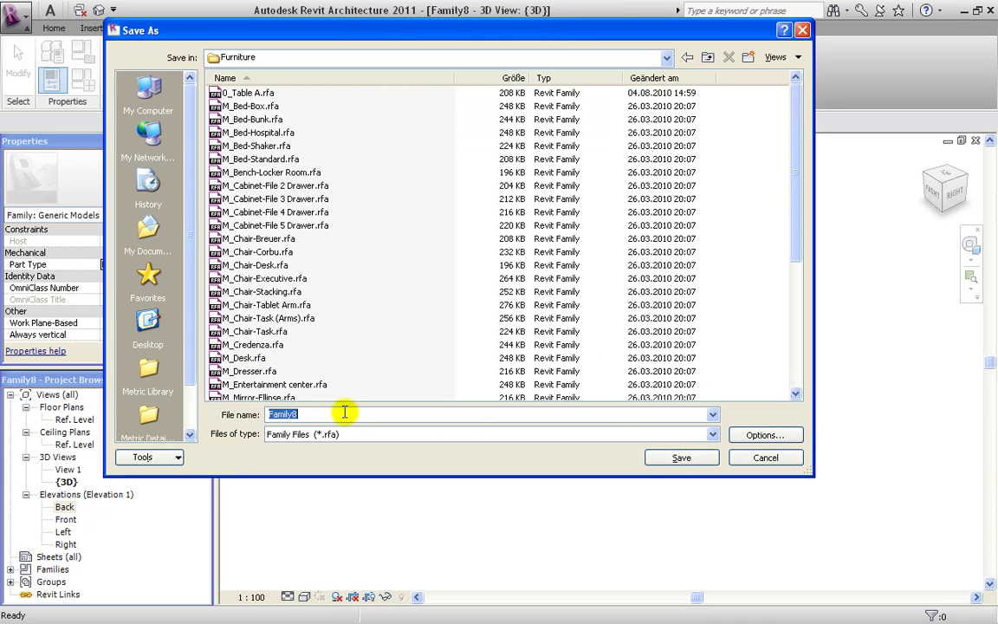
pyautogui.write('M')
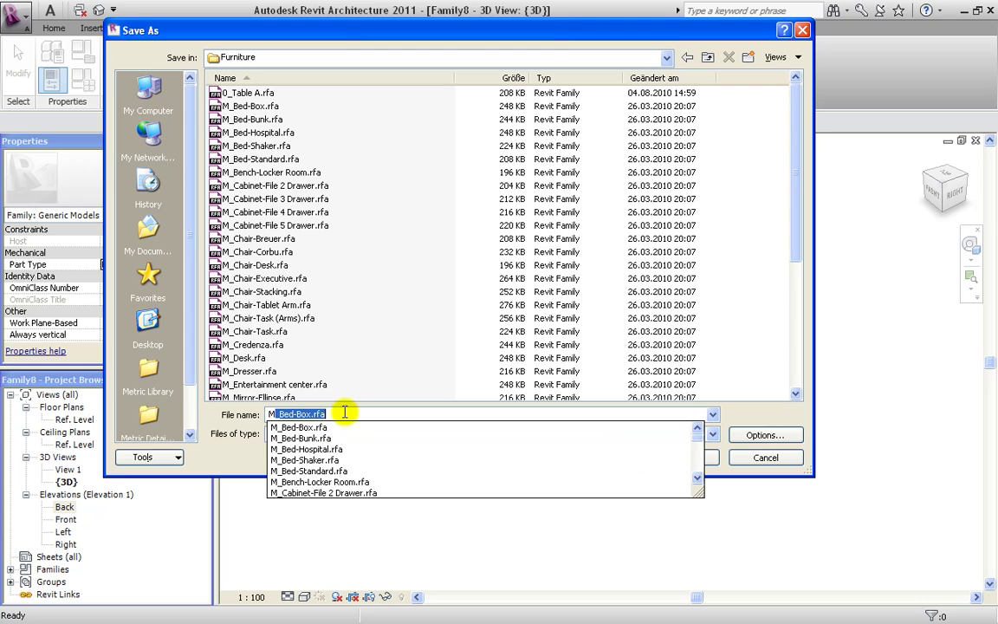
pyautogui.write('_Basic Table')
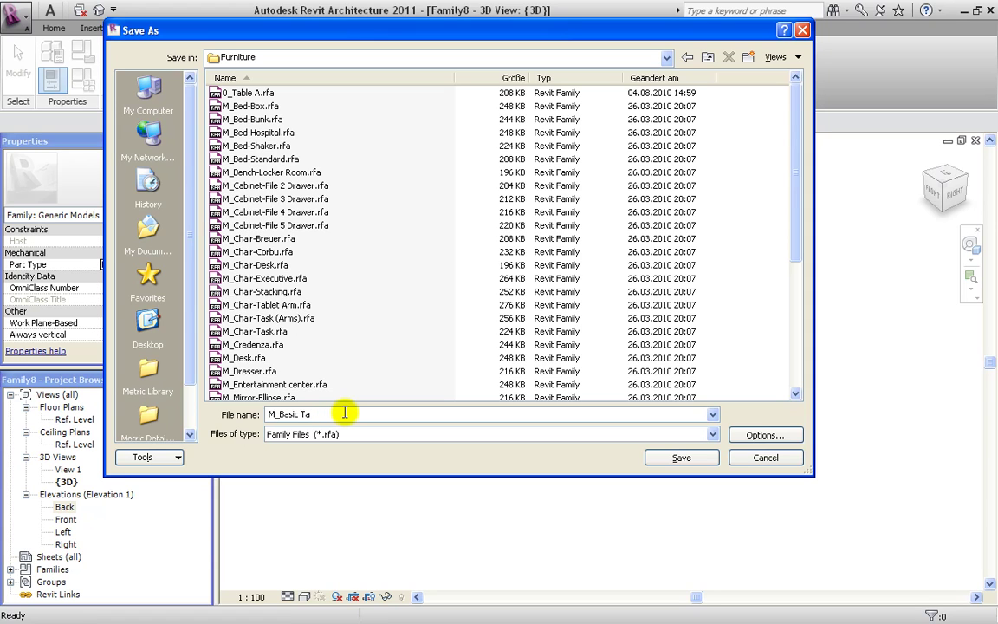
pyautogui.click(698, 460)
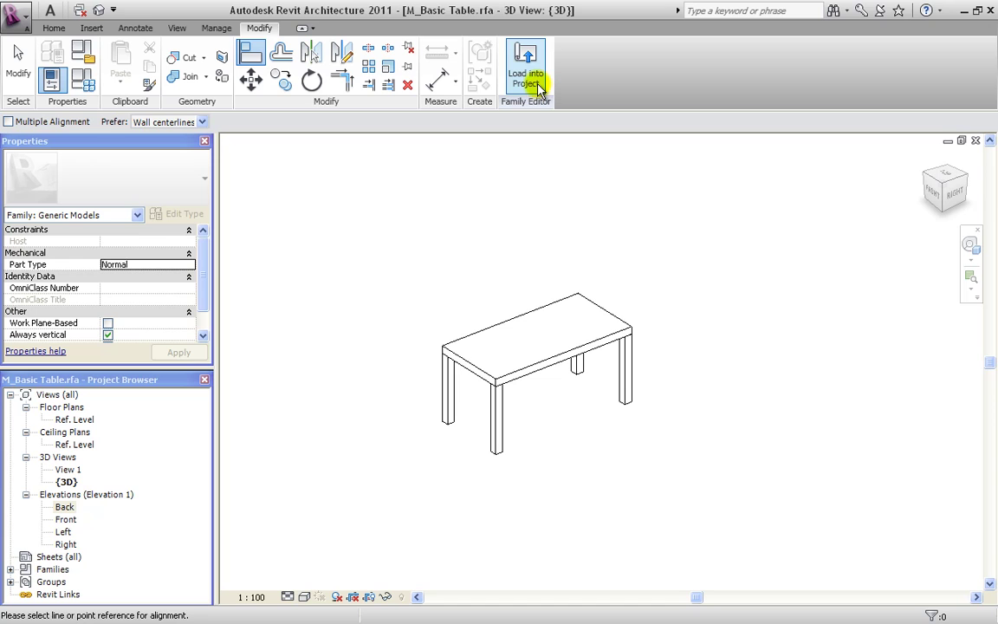
# Load the M_Basic Table family into the project and open the Level 1 floor plan
pyautogui.click(541, 86)
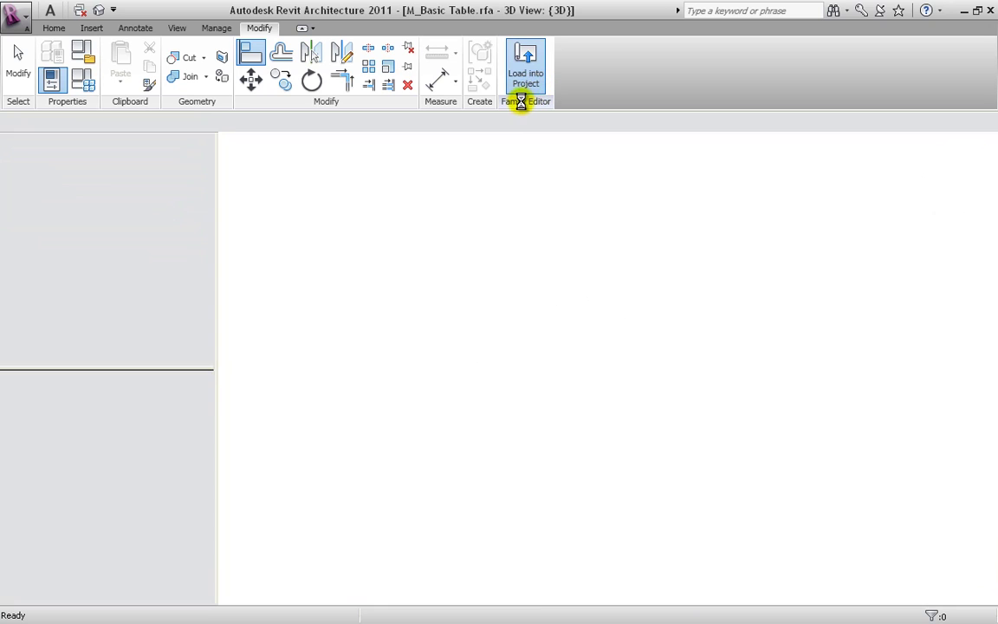
pyautogui.click(98, 11)
pyautogui.doubleClick(70, 421)
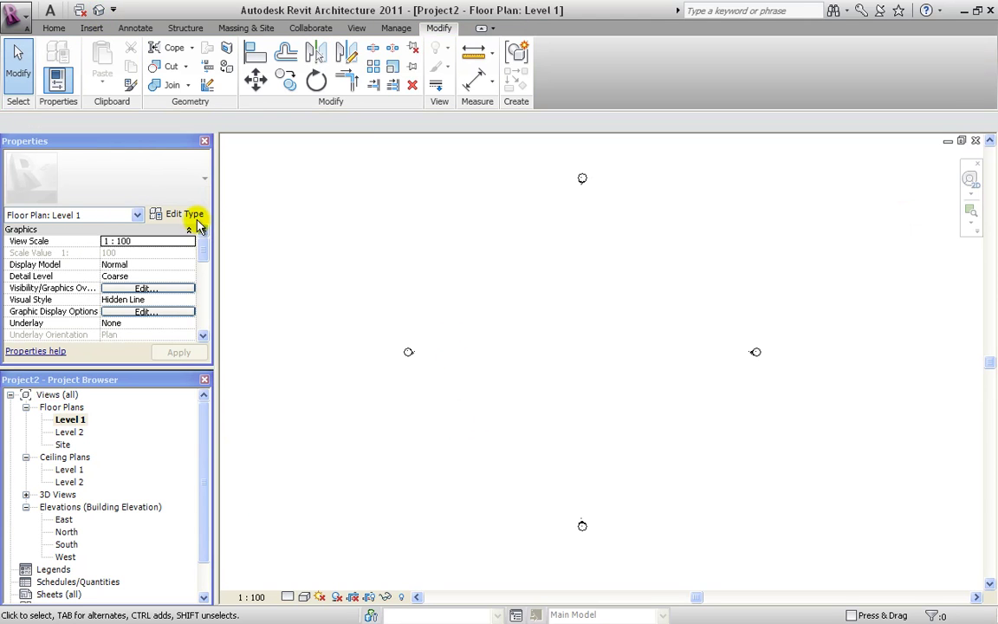
# Place one 0.8x0.8, one 1x2 and one .80x1.40 M_Basic Table component side by side on the Level 1 floor plan
pyautogui.click(57, 31)
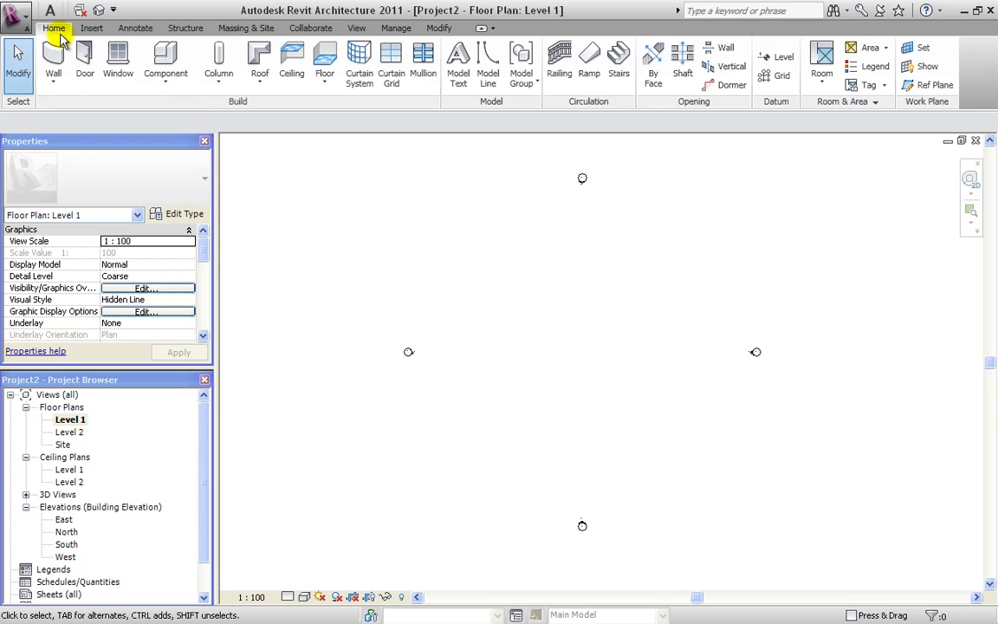
pyautogui.click(163, 73)
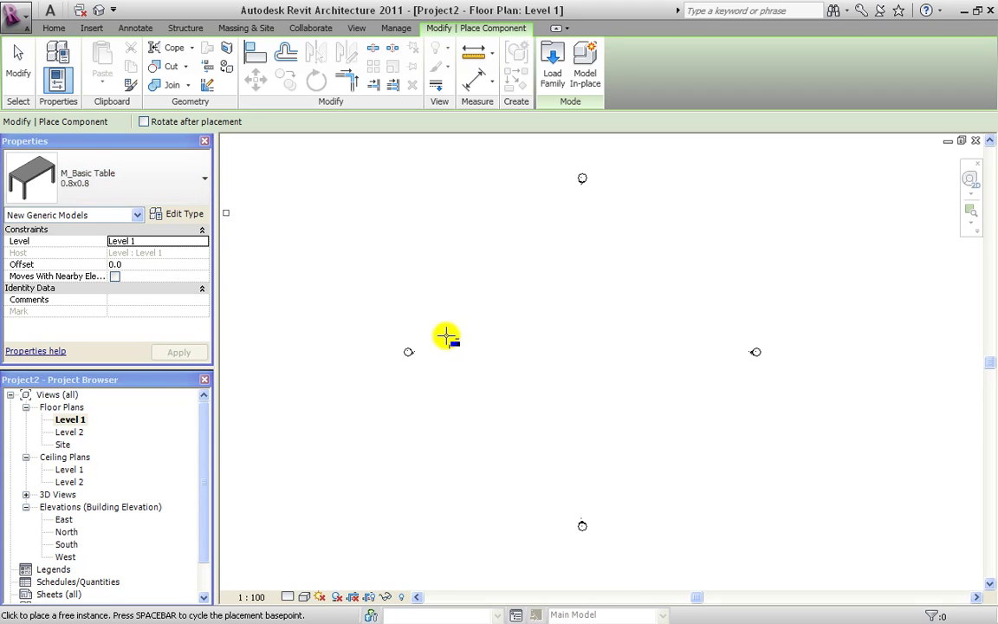
pyautogui.scroll(3, 481, 348)
pyautogui.click(494, 331)
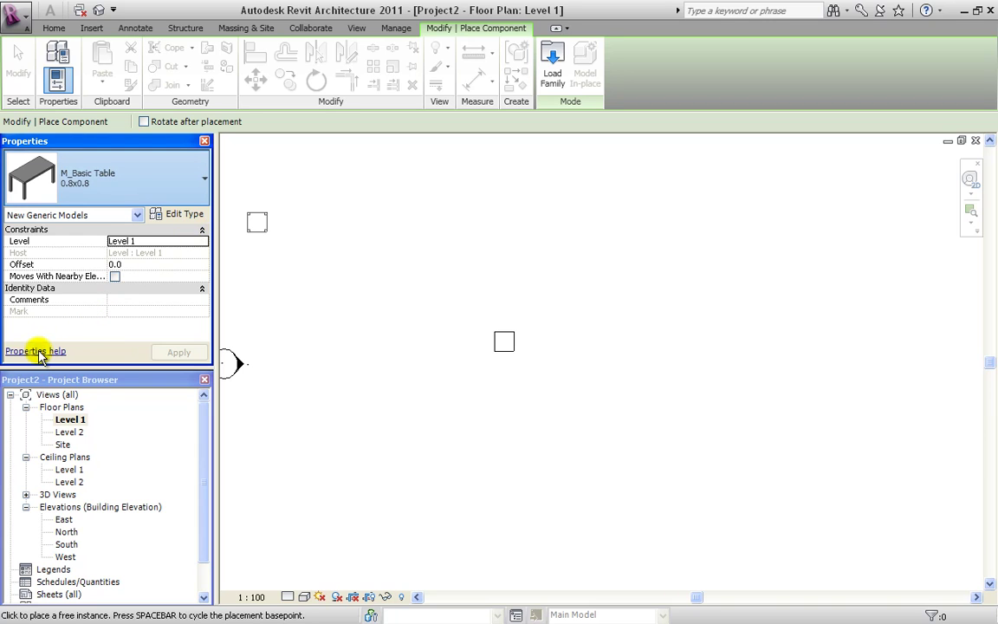
pyautogui.click(532, 335)
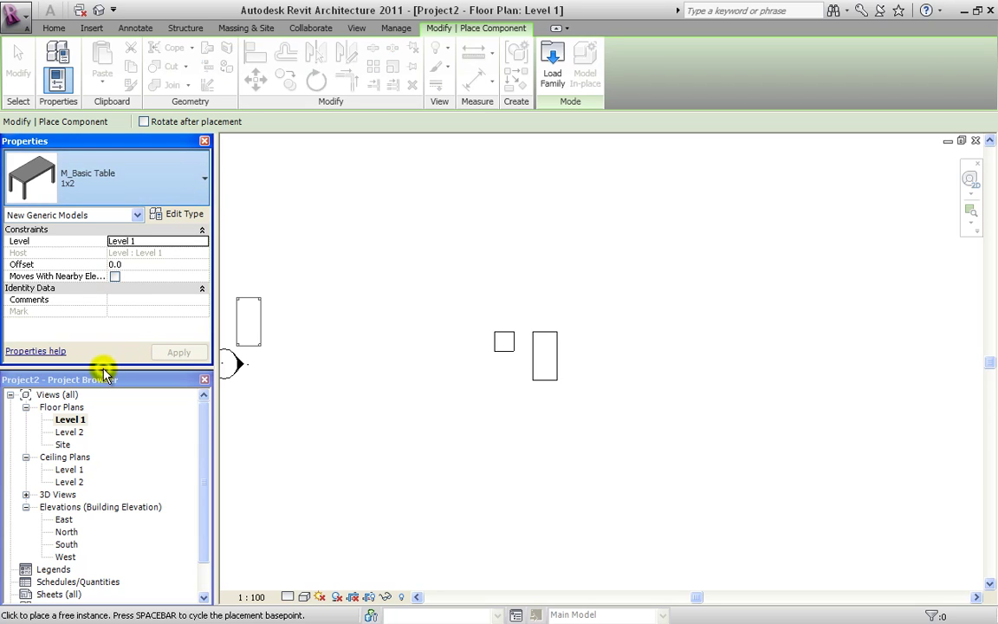
pyautogui.click(580, 351)
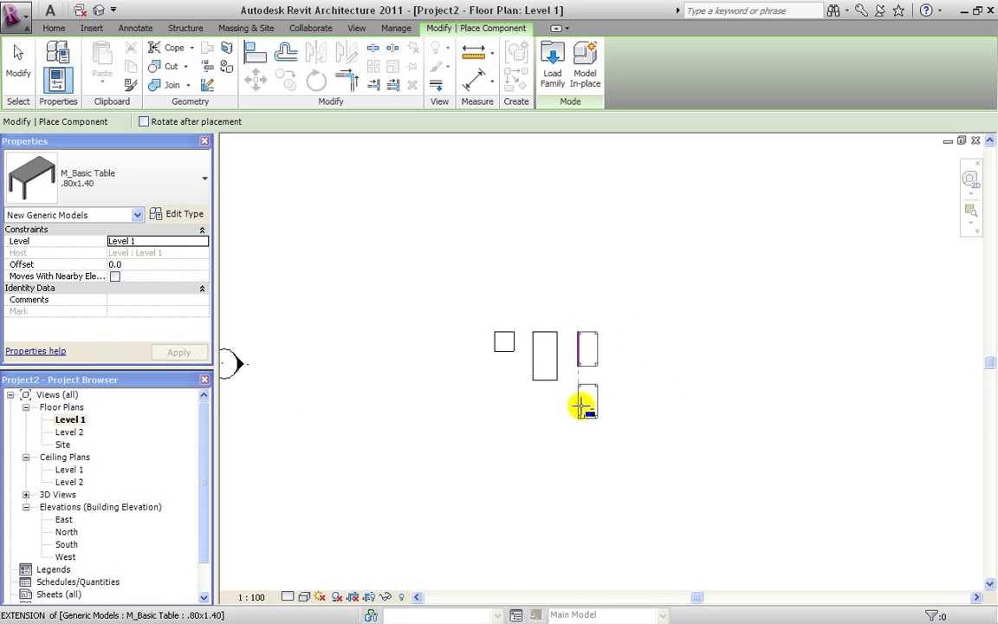
pyautogui.press('Escape')
pyautogui.press('Escape')
pyautogui.scroll(3, 586, 350)
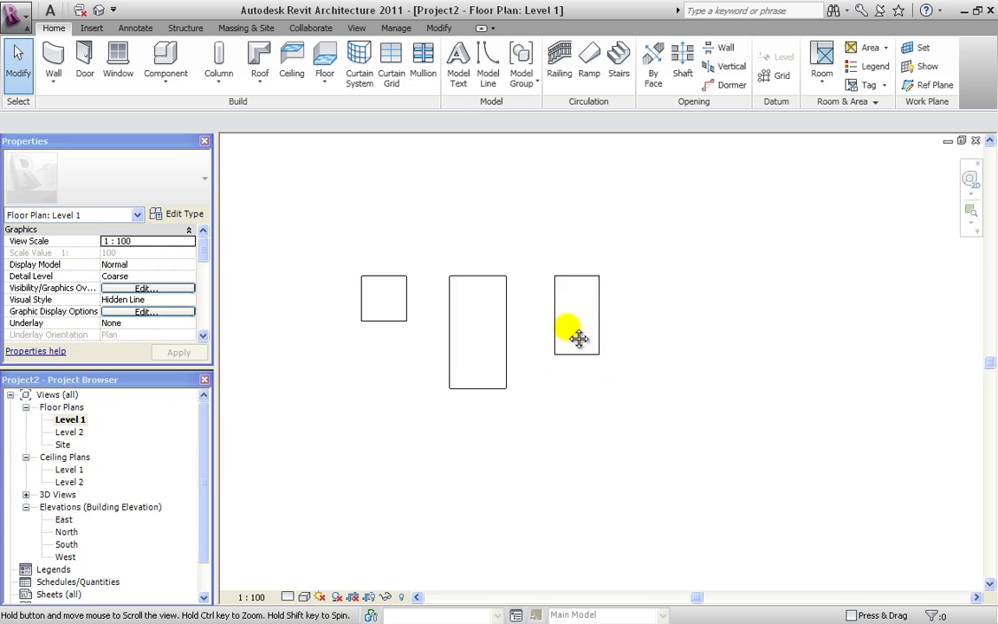
# Open the project's 3D view and frame the three placed tables around the 1x2 table
pyautogui.click(98, 11)
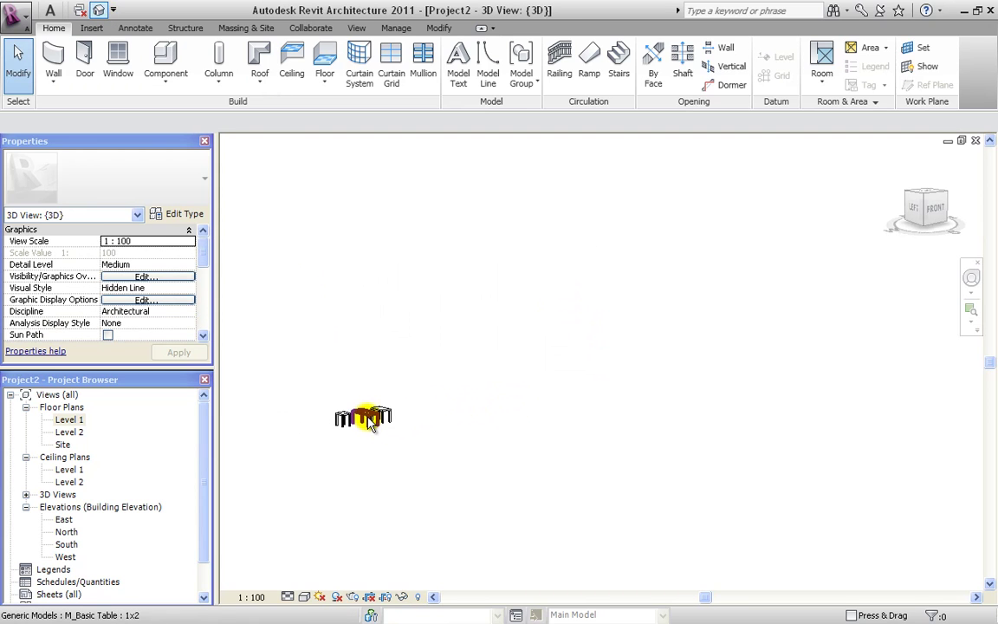
pyautogui.click(367, 420)
pyautogui.scroll(2, 356, 422)
pyautogui.keyDown('shift'); pyautogui.moveTo(357, 424); pyautogui.dragTo(574, 403, button='middle'); pyautogui.keyUp('shift')
pyautogui.scroll(2, 577, 397)
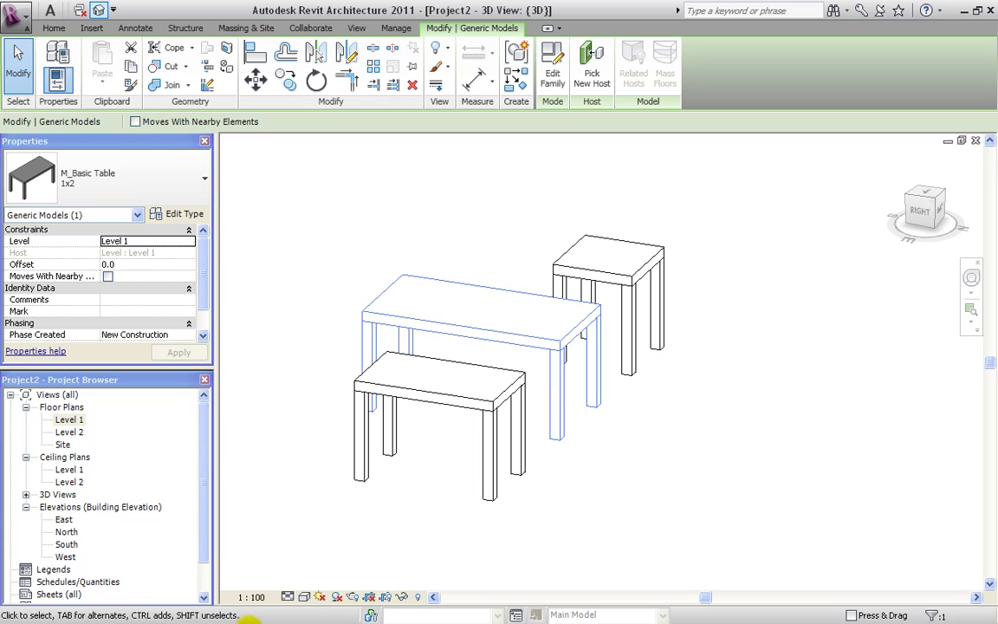
# Set the 3D view's visual style to Shaded and inspect the three tables from the opposite side
pyautogui.click(305, 598)
pyautogui.click(327, 537)
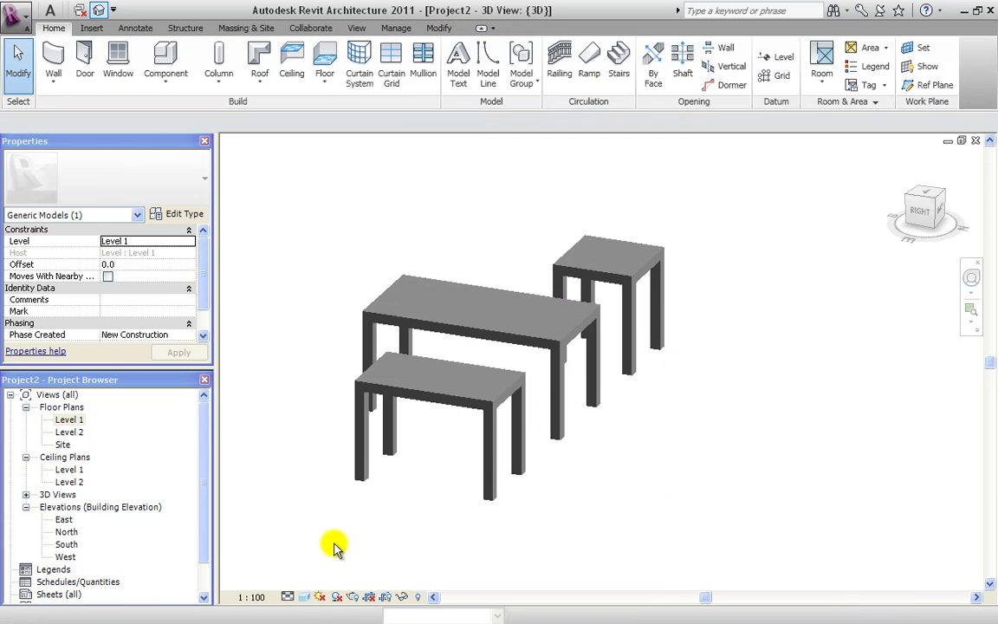
pyautogui.keyDown('shift'); pyautogui.moveTo(511, 493); pyautogui.dragTo(751, 434, button='middle'); pyautogui.keyUp('shift')
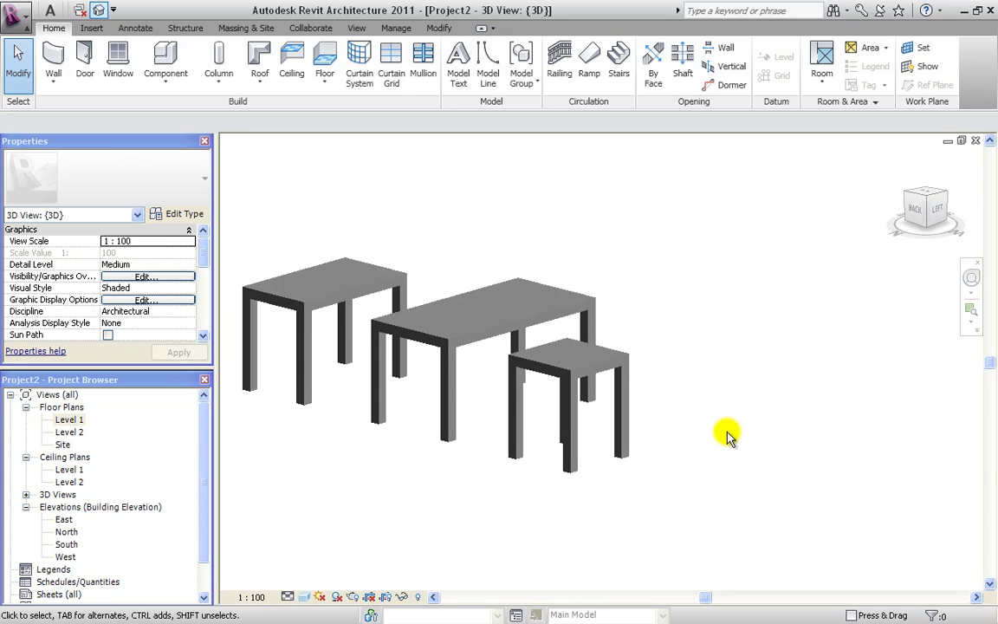
pyautogui.keyDown('shift'); pyautogui.moveTo(572, 444); pyautogui.dragTo(597, 436, button='middle'); pyautogui.keyUp('shift')
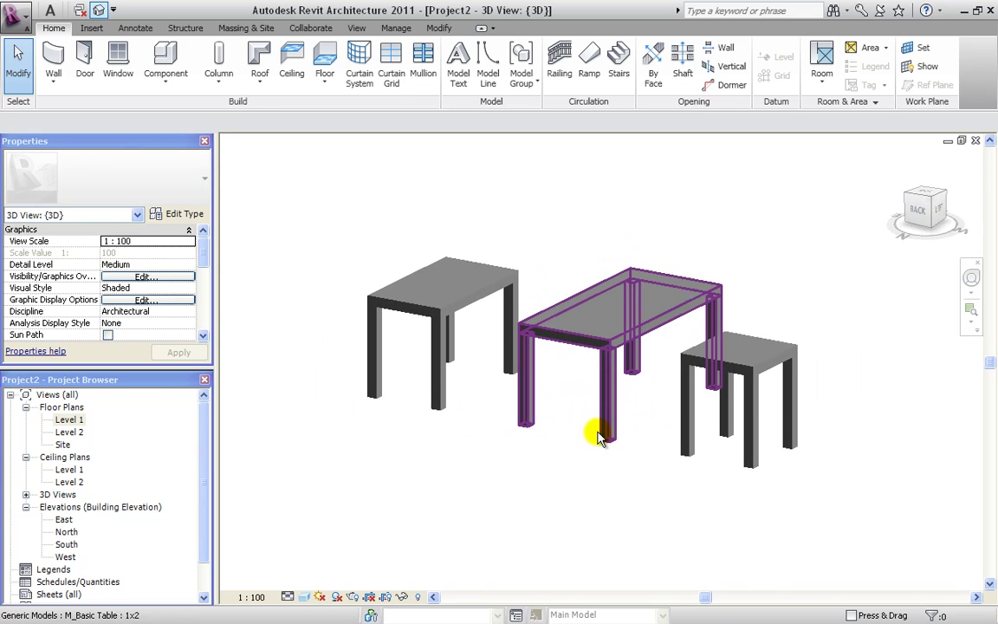
# Set the 3D view's visual style to Shaded with Edges
pyautogui.click(305, 596)
pyautogui.click(321, 554)
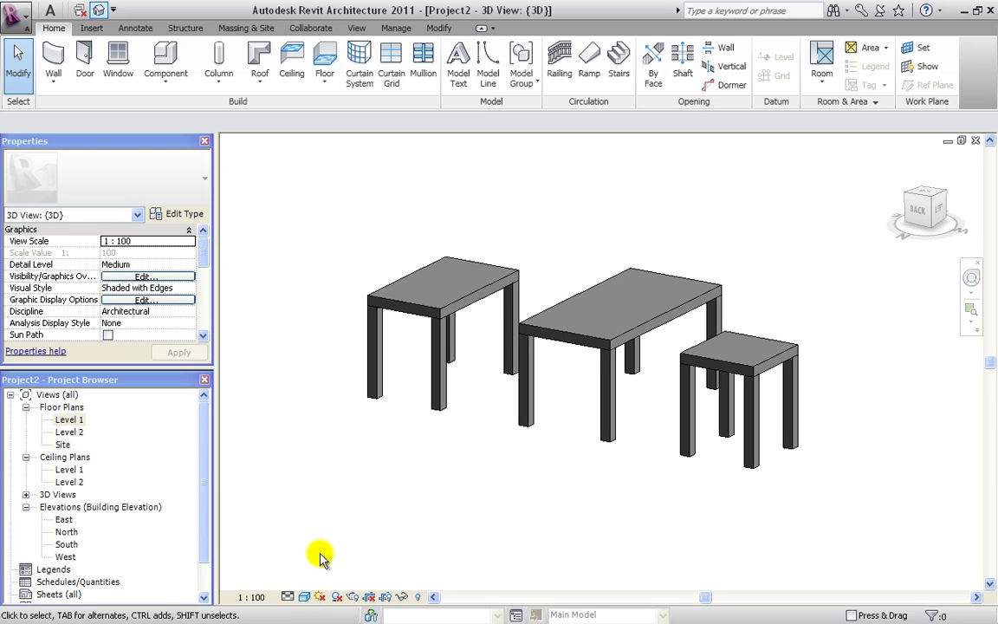
pyautogui.moveTo(716, 414)
pyautogui.keyDown('shift'); pyautogui.mouseDown(button='middle')
pyautogui.moveTo(539, 450)
pyautogui.moveTo(647, 455)
pyautogui.mouseUp(button='middle'); pyautogui.keyUp('shift')
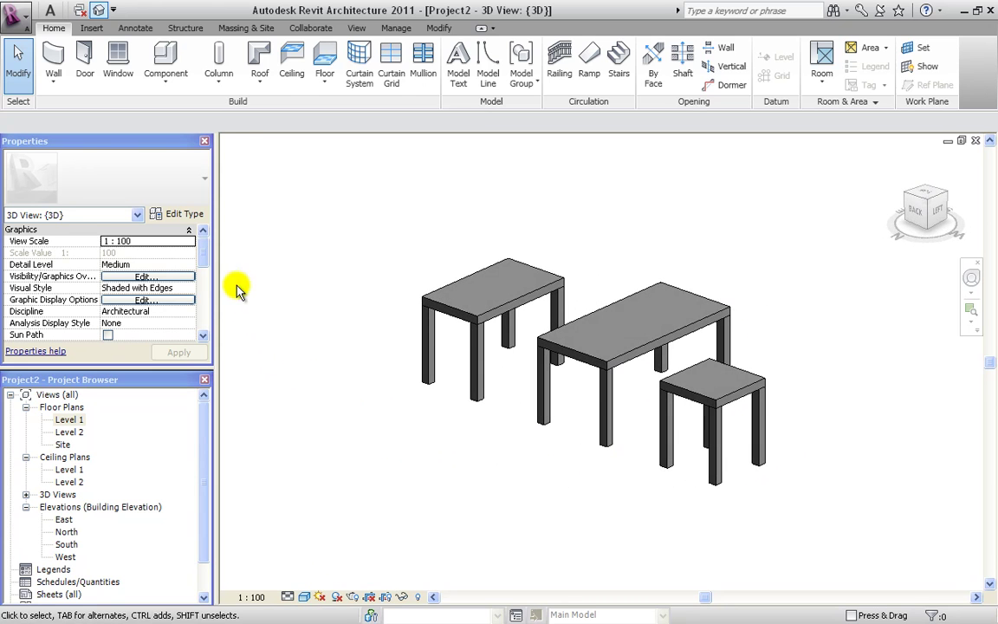
# Start placing a component and duplicate the M_Basic Table type .80x1.40 as a new type named 1x3
pyautogui.click(192, 221)
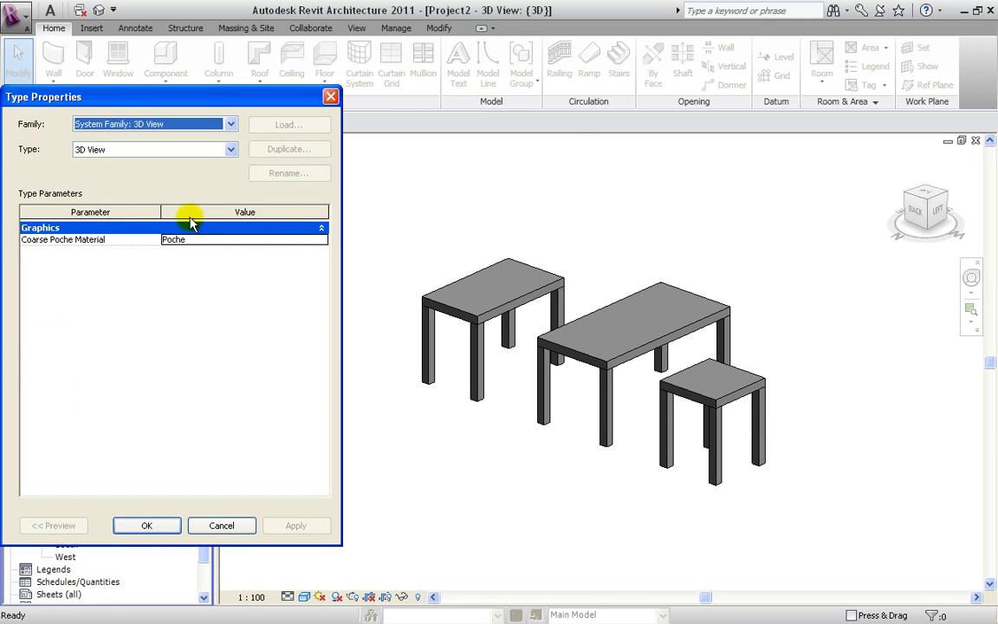
pyautogui.click(332, 99)
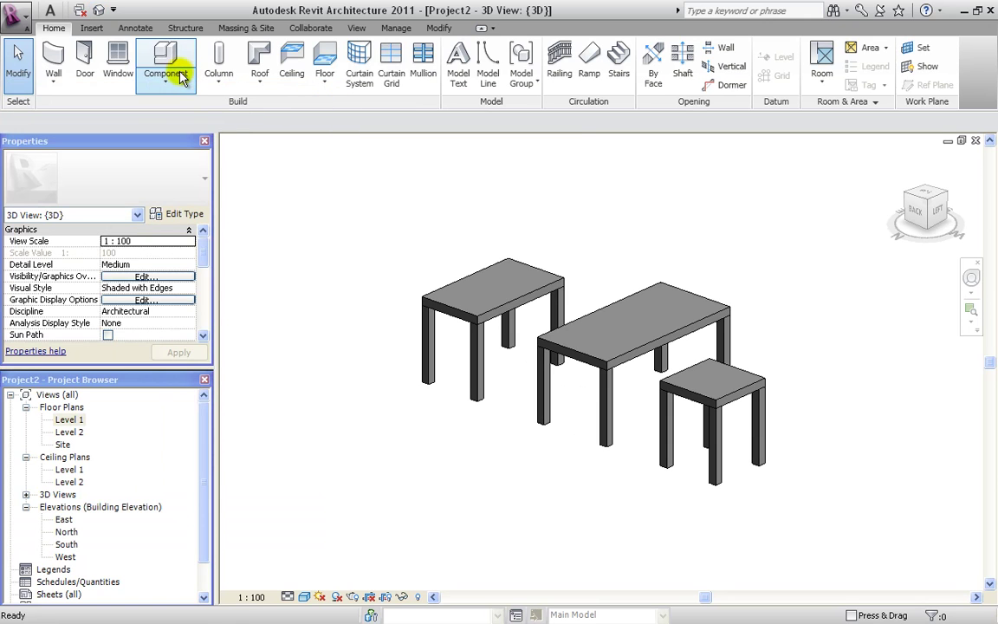
pyautogui.click(179, 75)
pyautogui.click(169, 65)
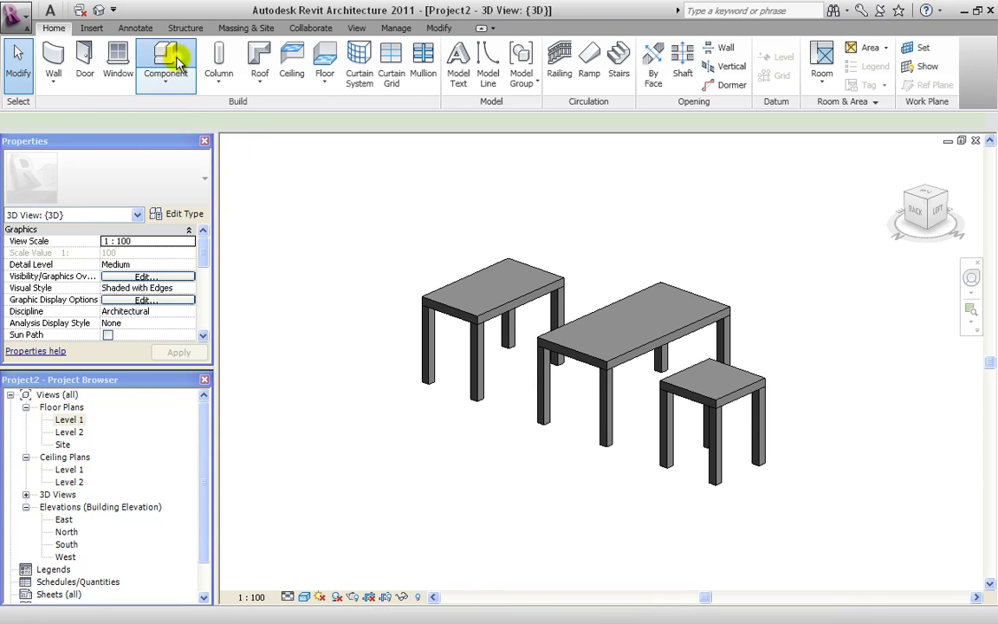
pyautogui.click(199, 218)
pyautogui.click(290, 149)
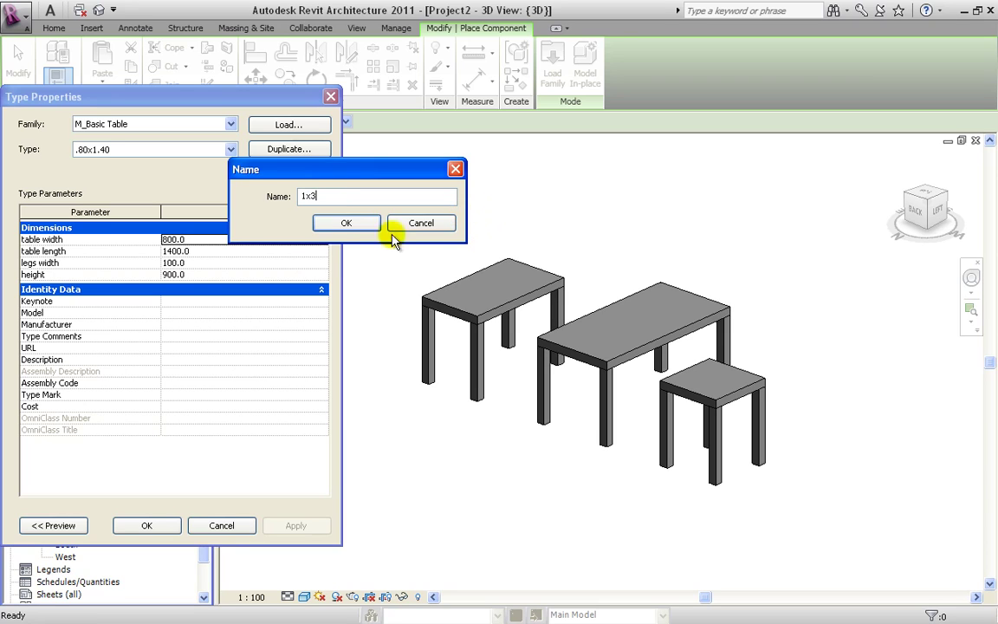
pyautogui.click(334, 223)
# Set the 1x3 type's table width to 1000, table length to 3000, legs width to 150 and height to 450
pyautogui.click(221, 252)
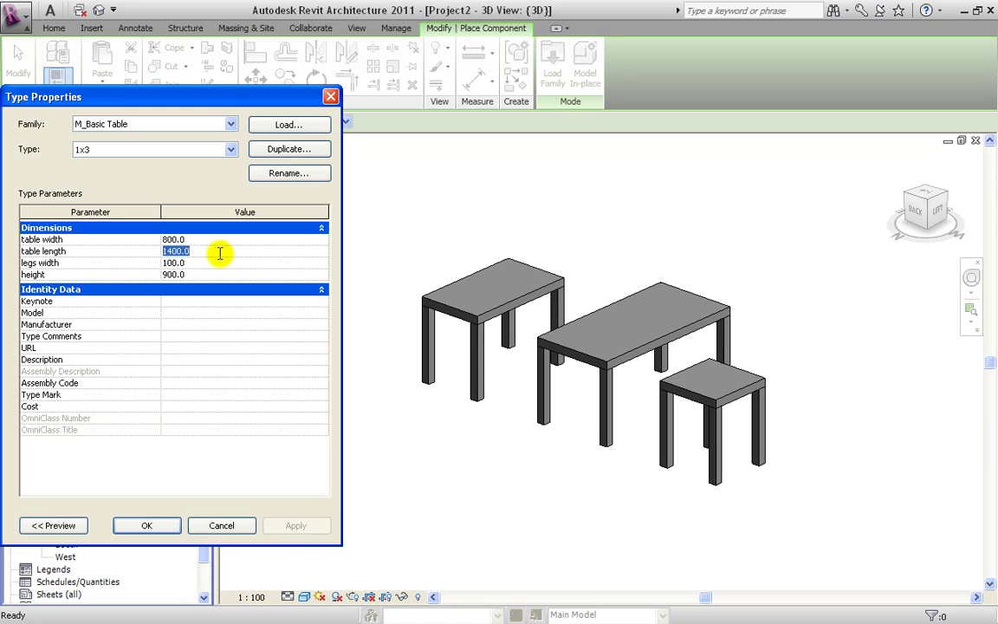
pyautogui.write('3')
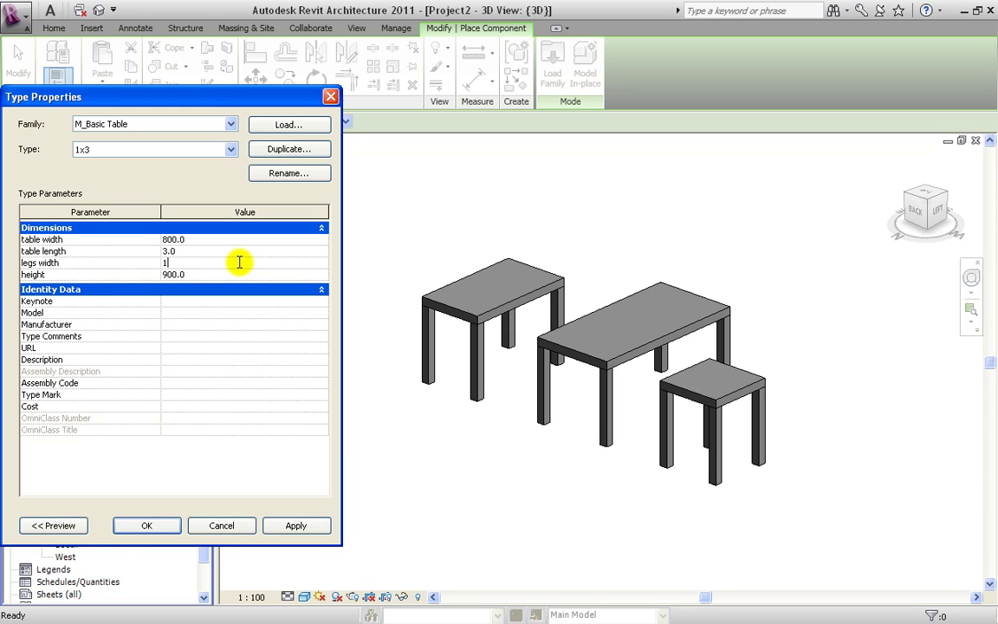
pyautogui.click(239, 262)
pyautogui.write('150')
pyautogui.click(222, 276)
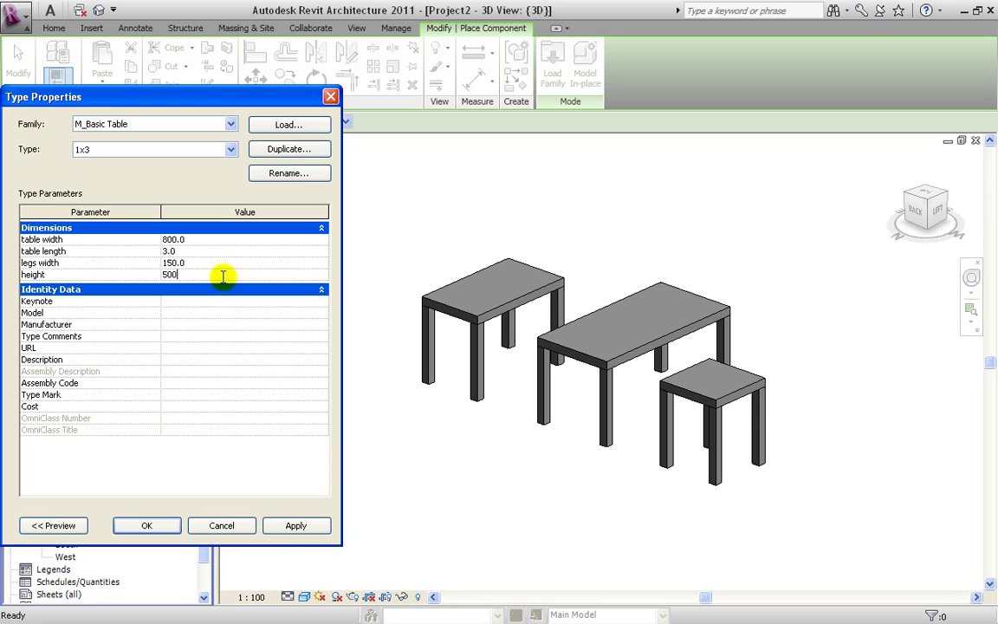
pyautogui.click(286, 527)
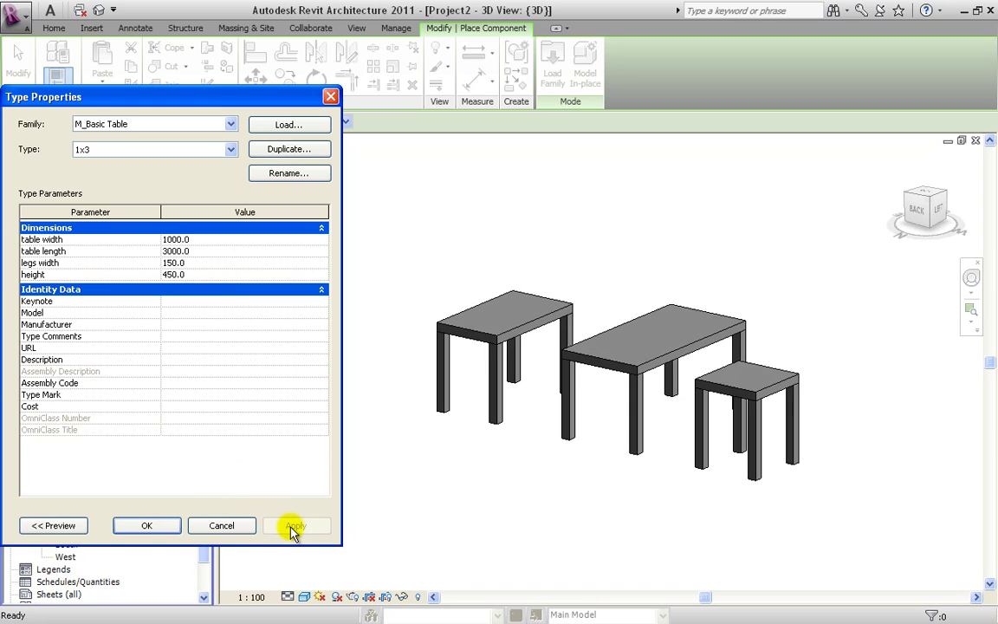
pyautogui.click(173, 527)
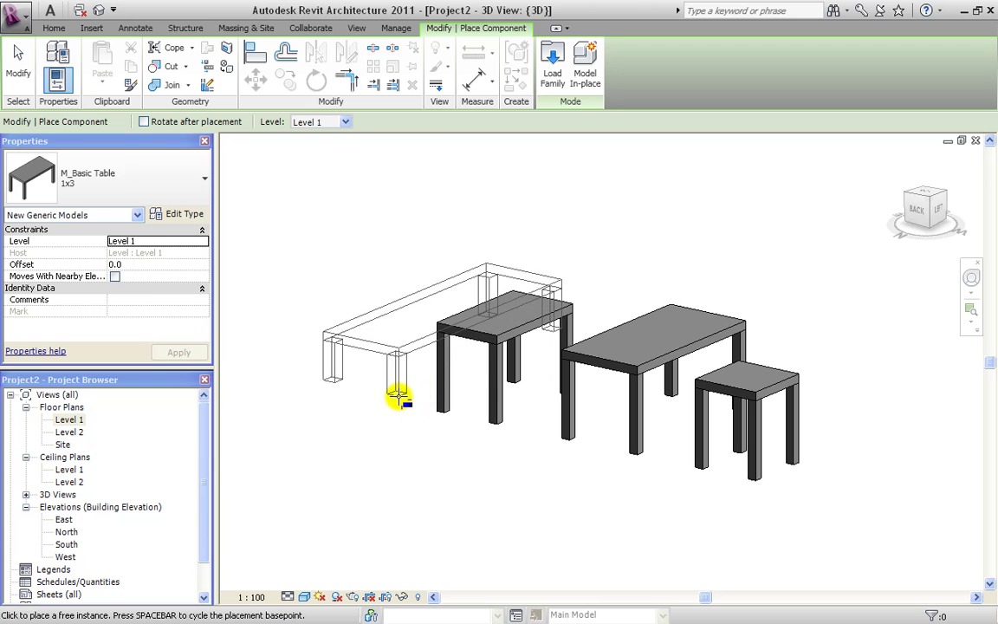
# Place one 1x3 M_Basic Table beside the .80x1.40 table in the 3D view and end the placement
pyautogui.click(400, 397)
pyautogui.press('Escape')
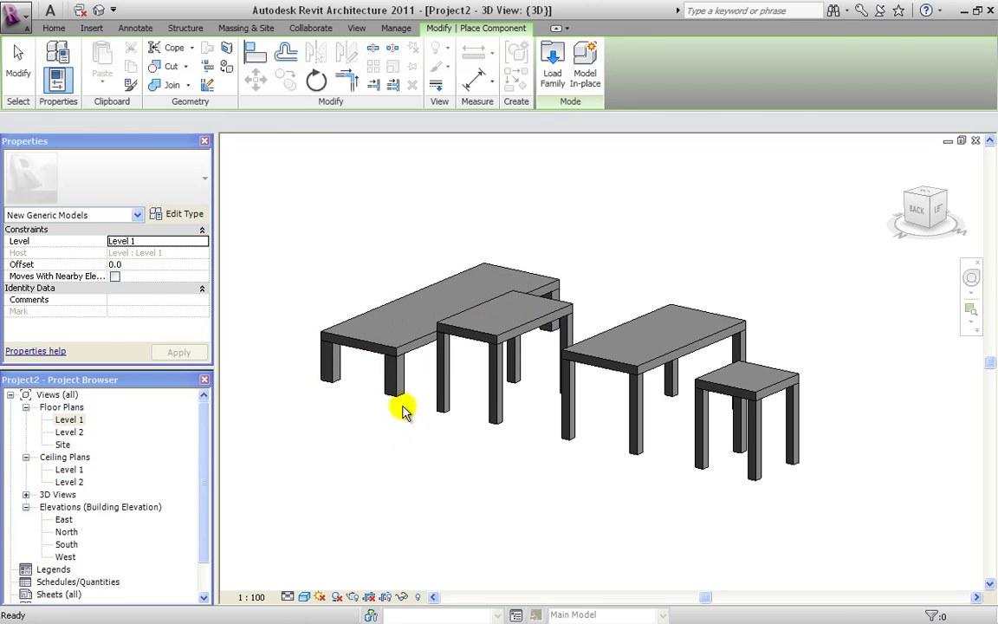
pyautogui.press('Escape')
pyautogui.keyDown('shift'); pyautogui.moveTo(401, 401); pyautogui.dragTo(383, 356, button='middle'); pyautogui.keyUp('shift')
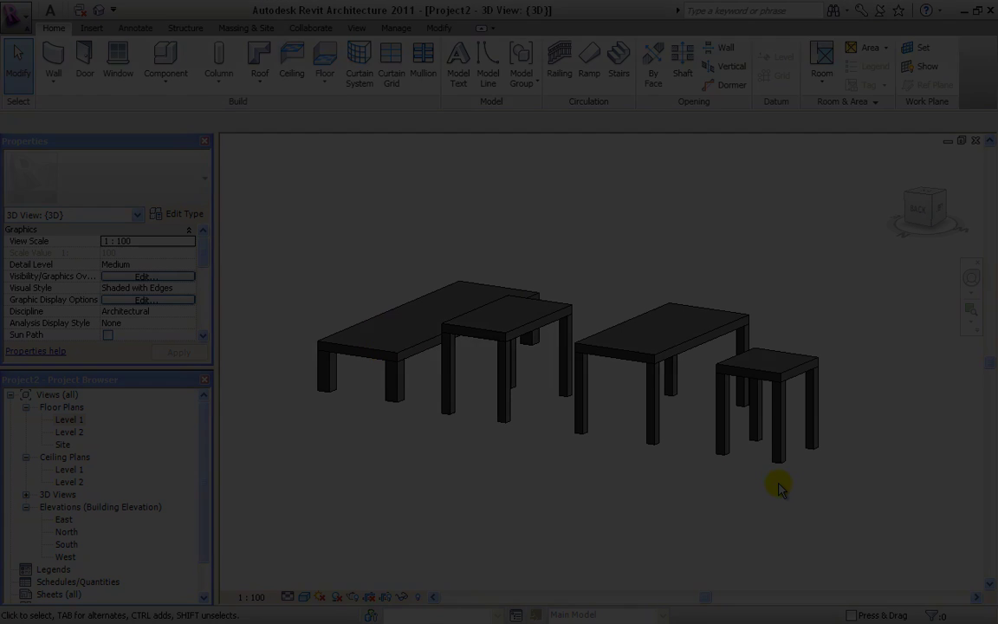